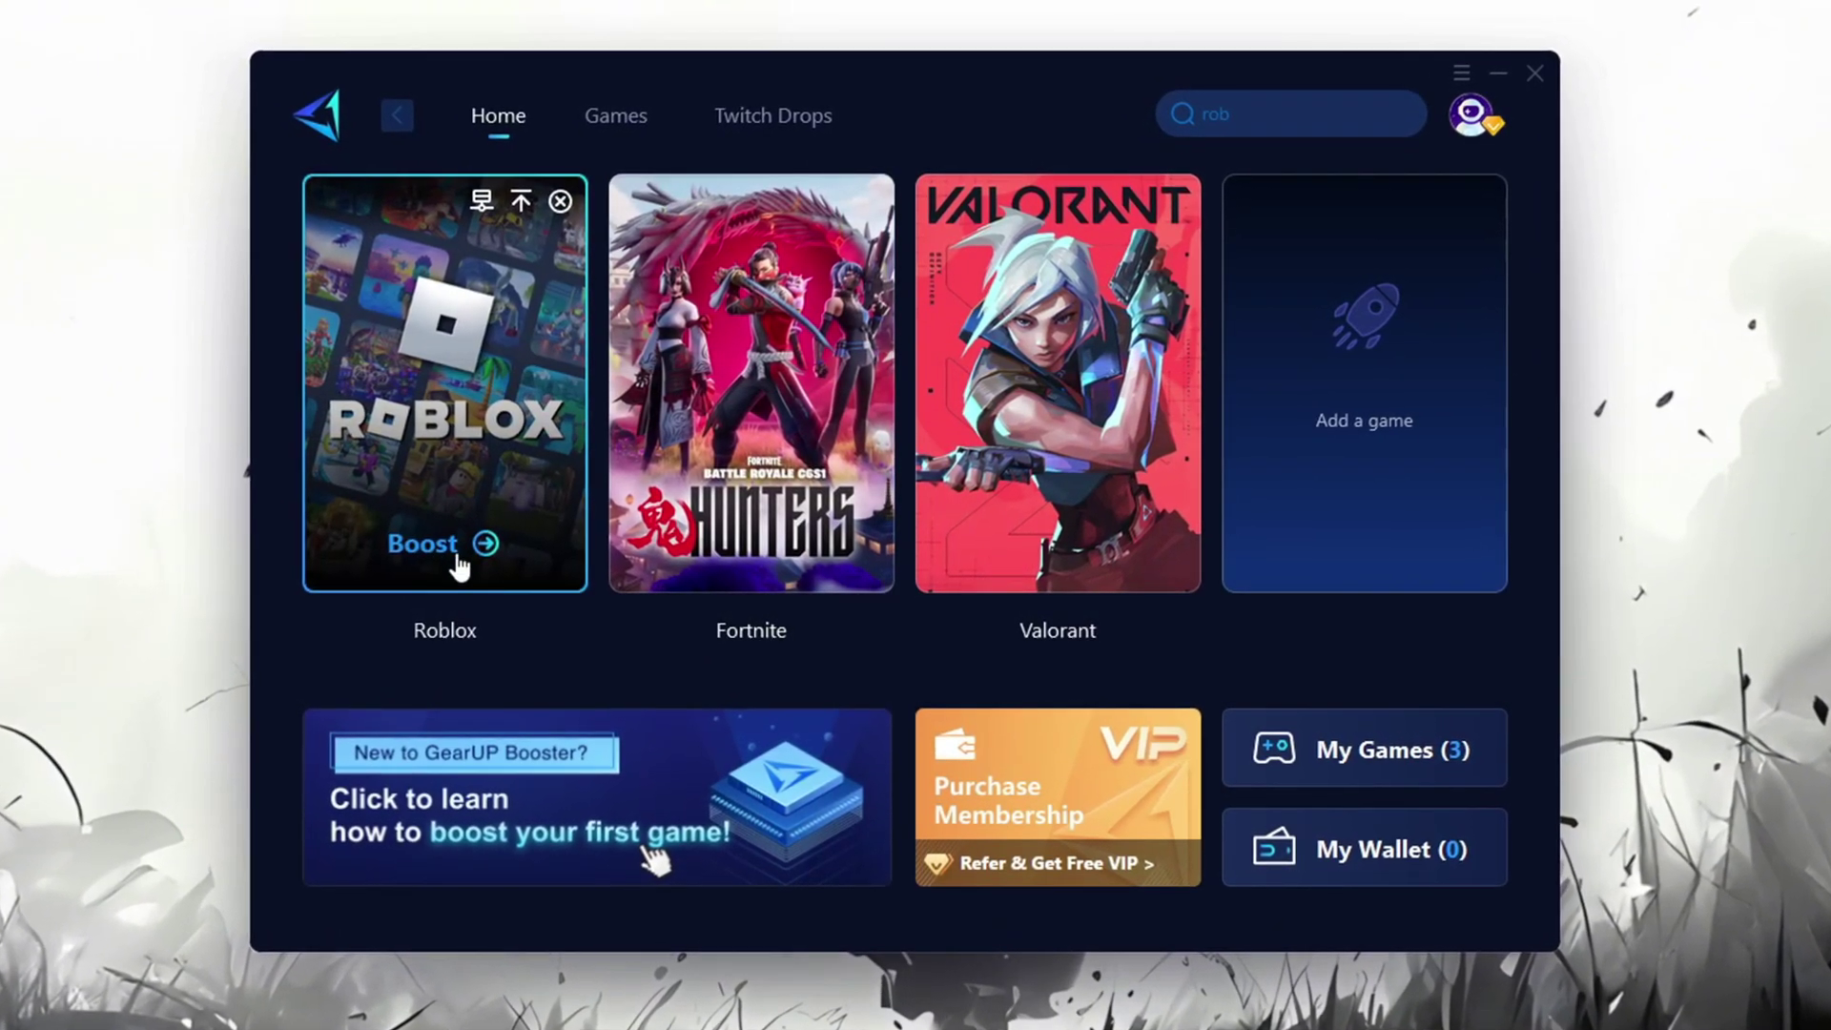
# Start boosting Roblox in GearUP Booster and open its server region selection.
pyautogui.click(431, 542)
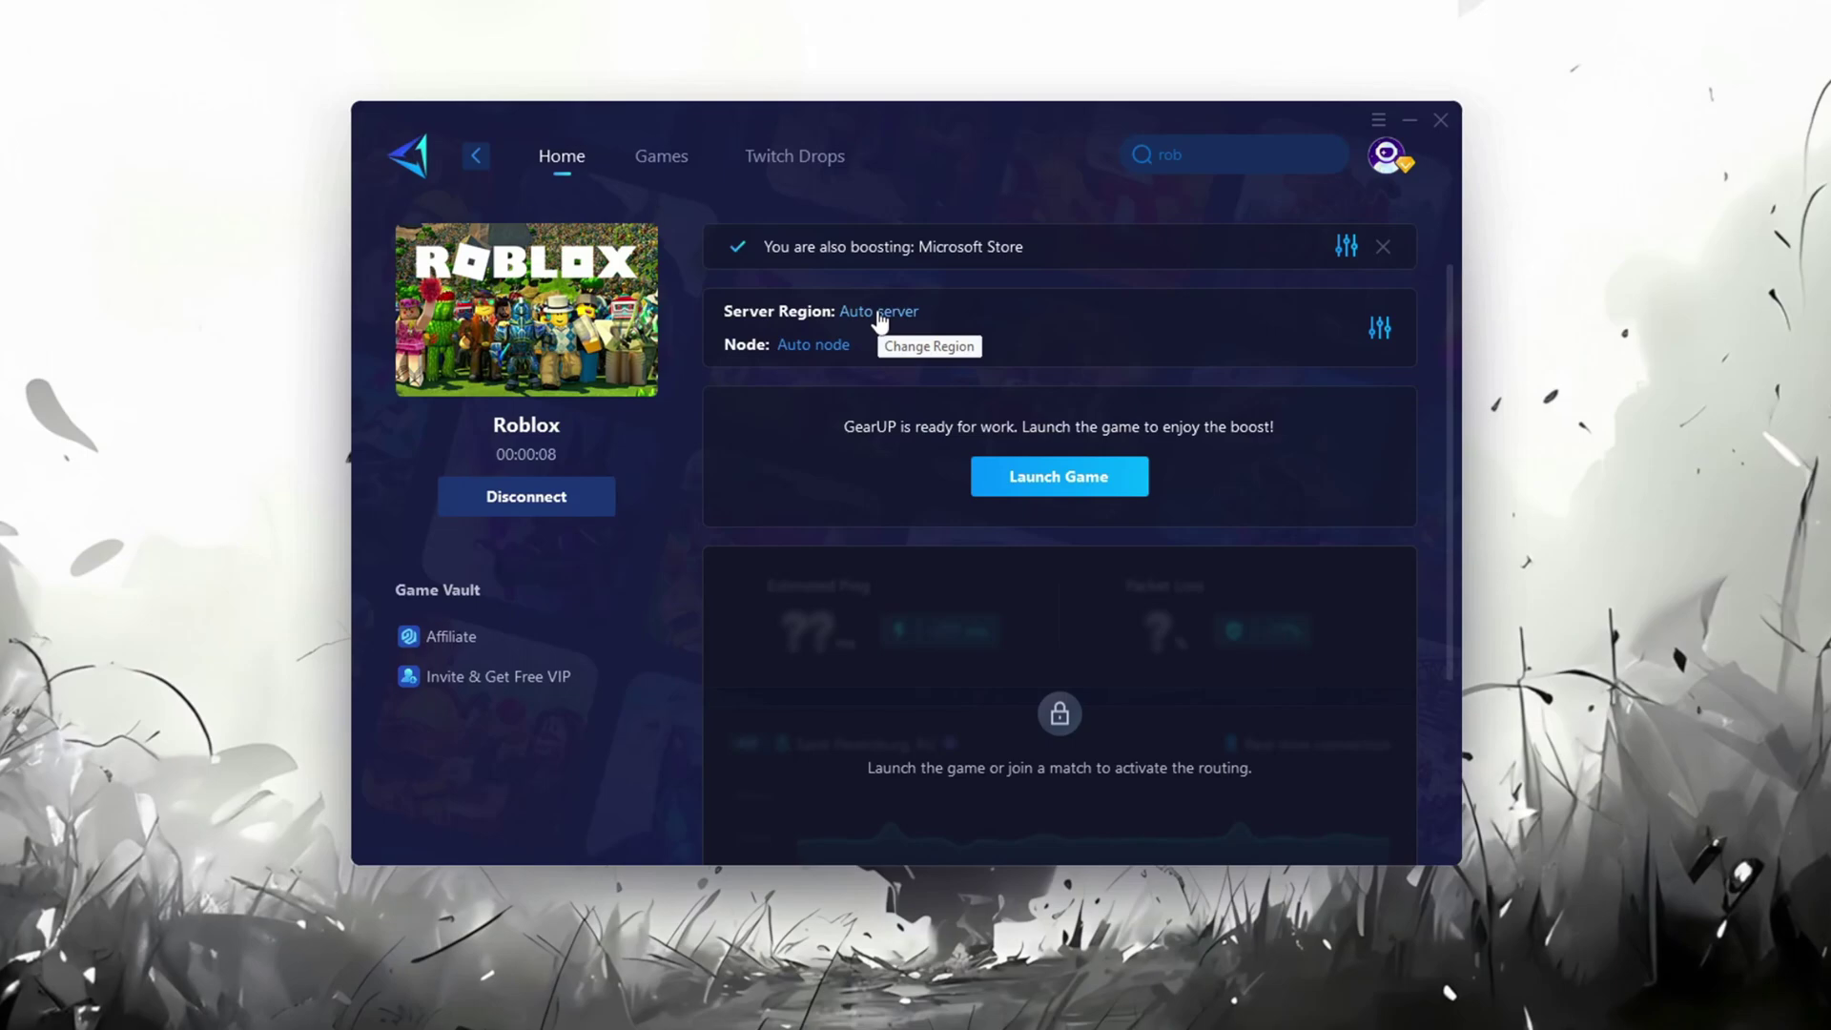
pyautogui.click(878, 306)
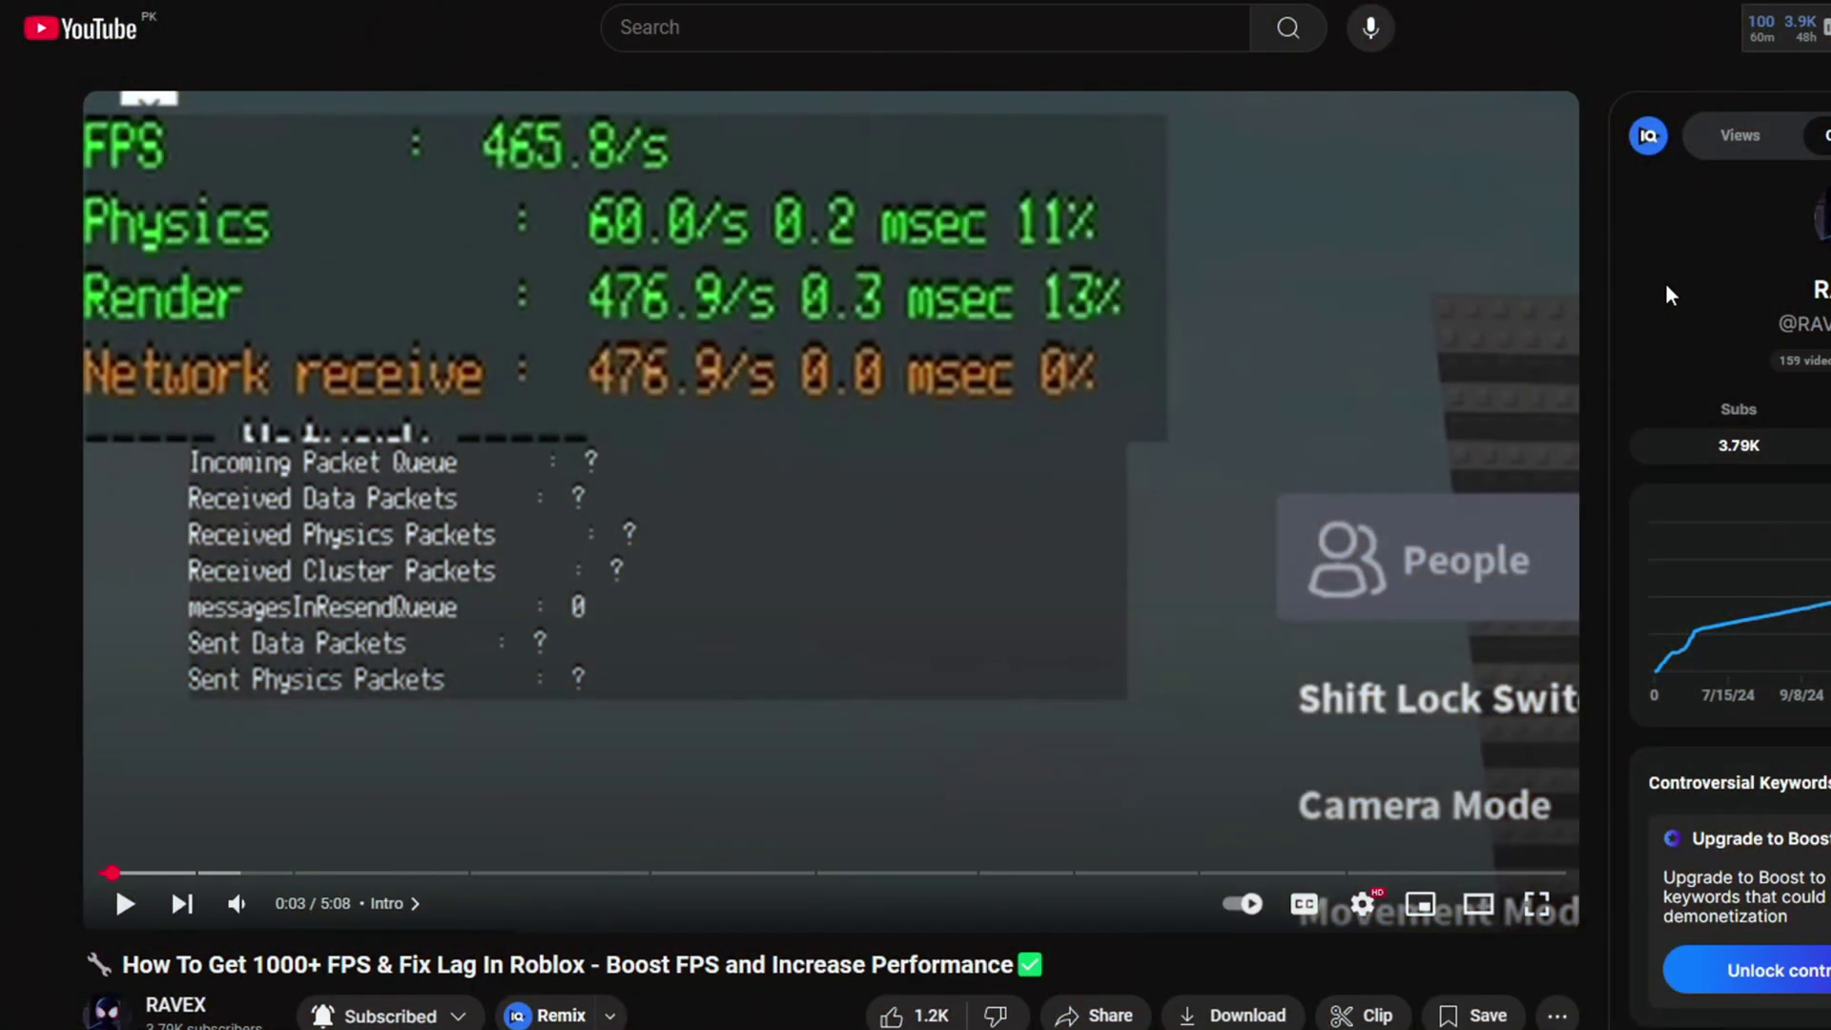
pyautogui.scroll(-6, 1667, 284)
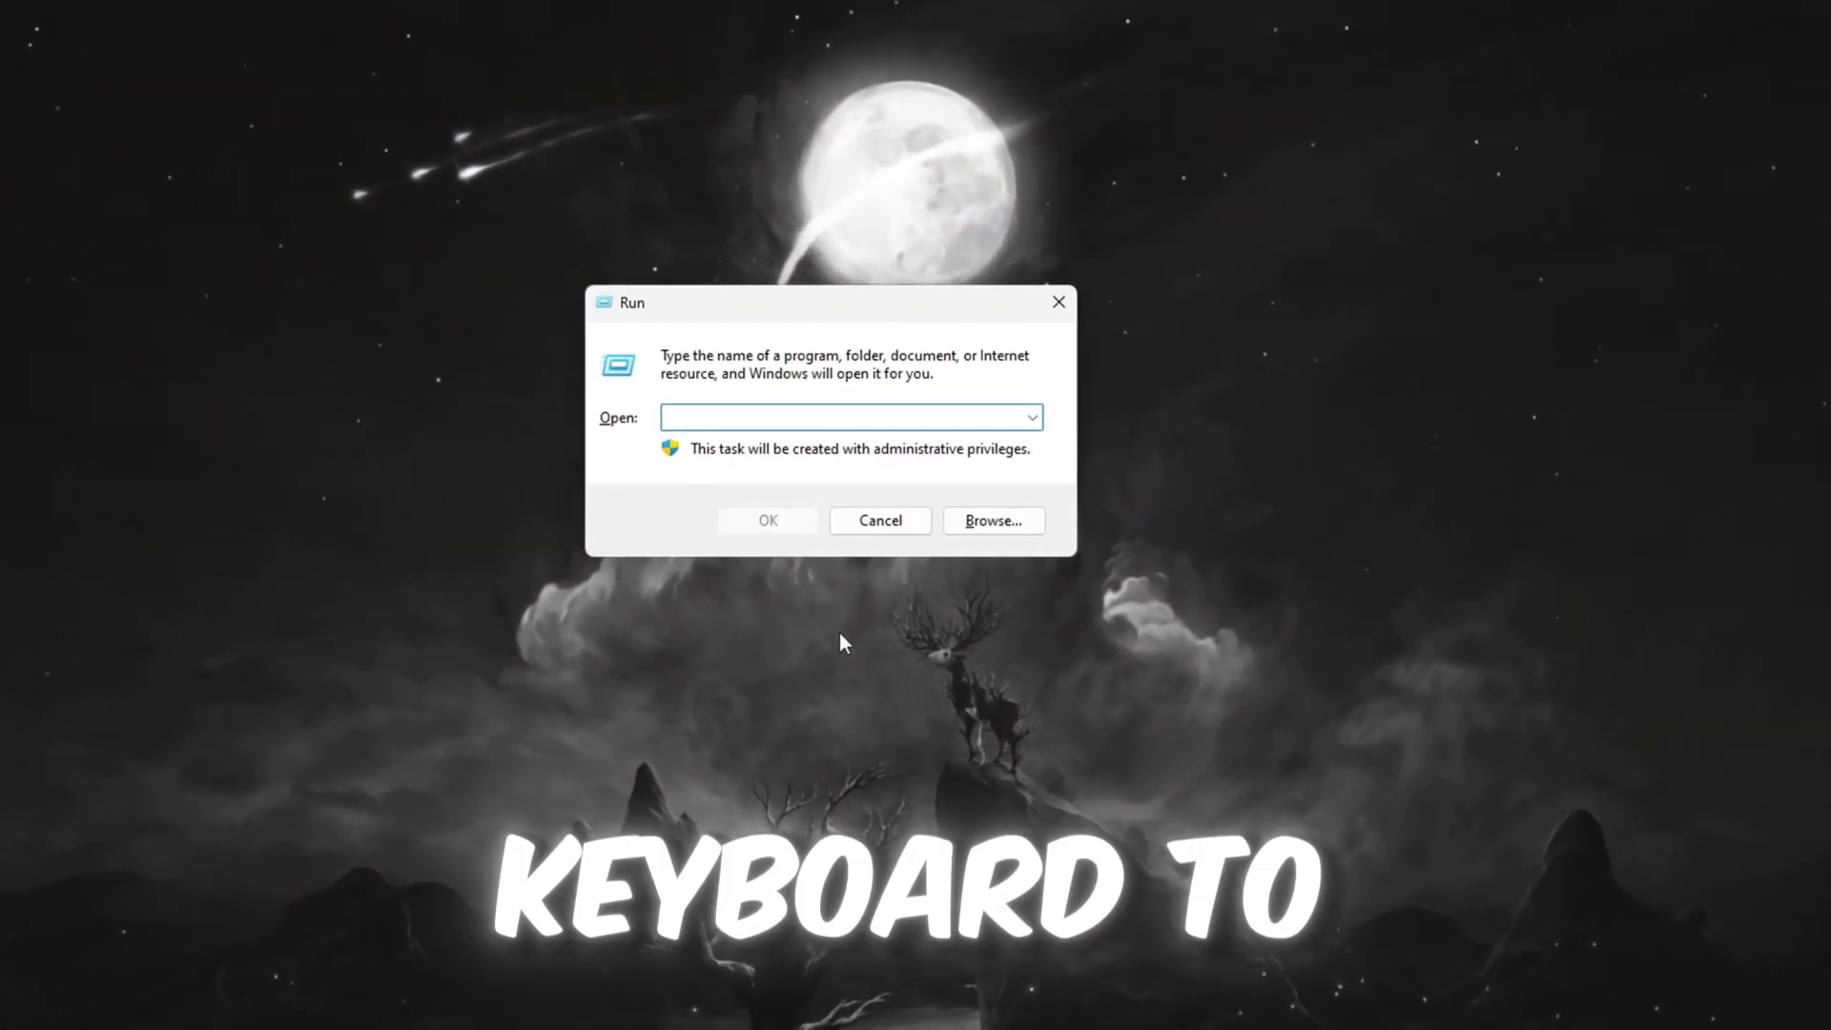
# Launch the Local Group Policy Editor by running gpedit.msc.
pyautogui.write('gpedit')
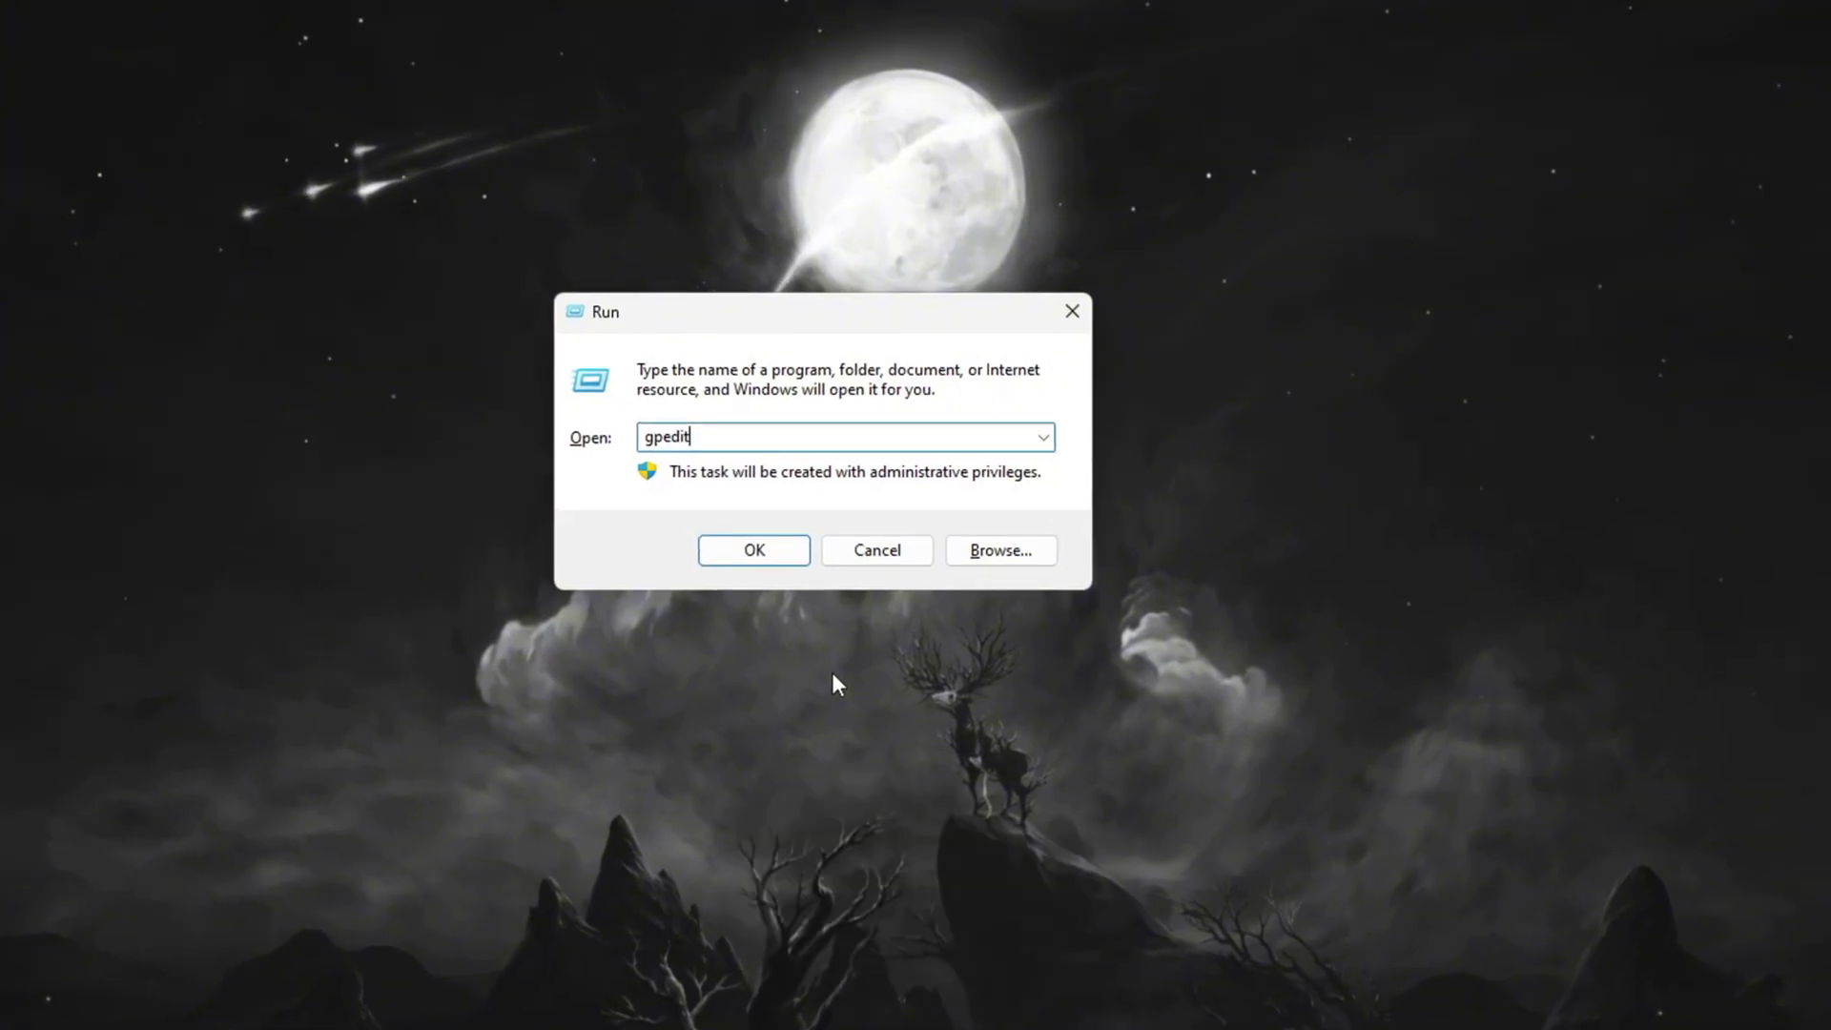
pyautogui.write('.msc')
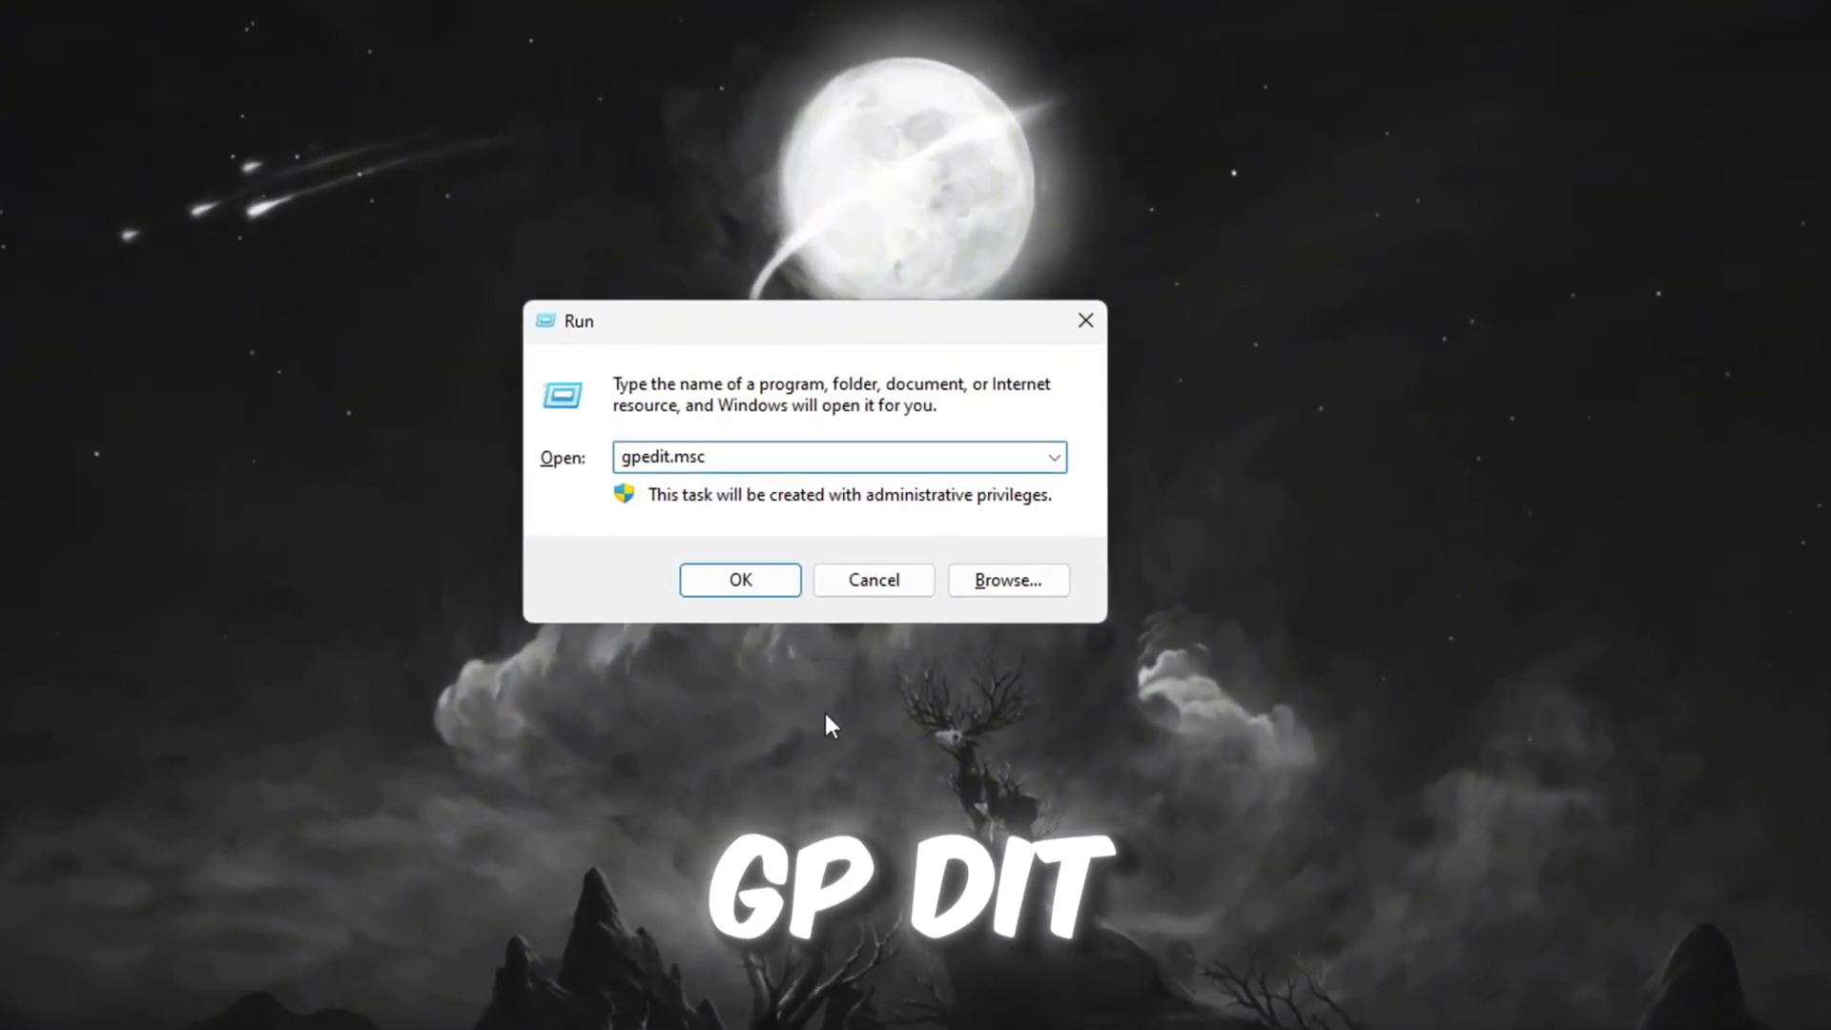
pyautogui.press('Return')
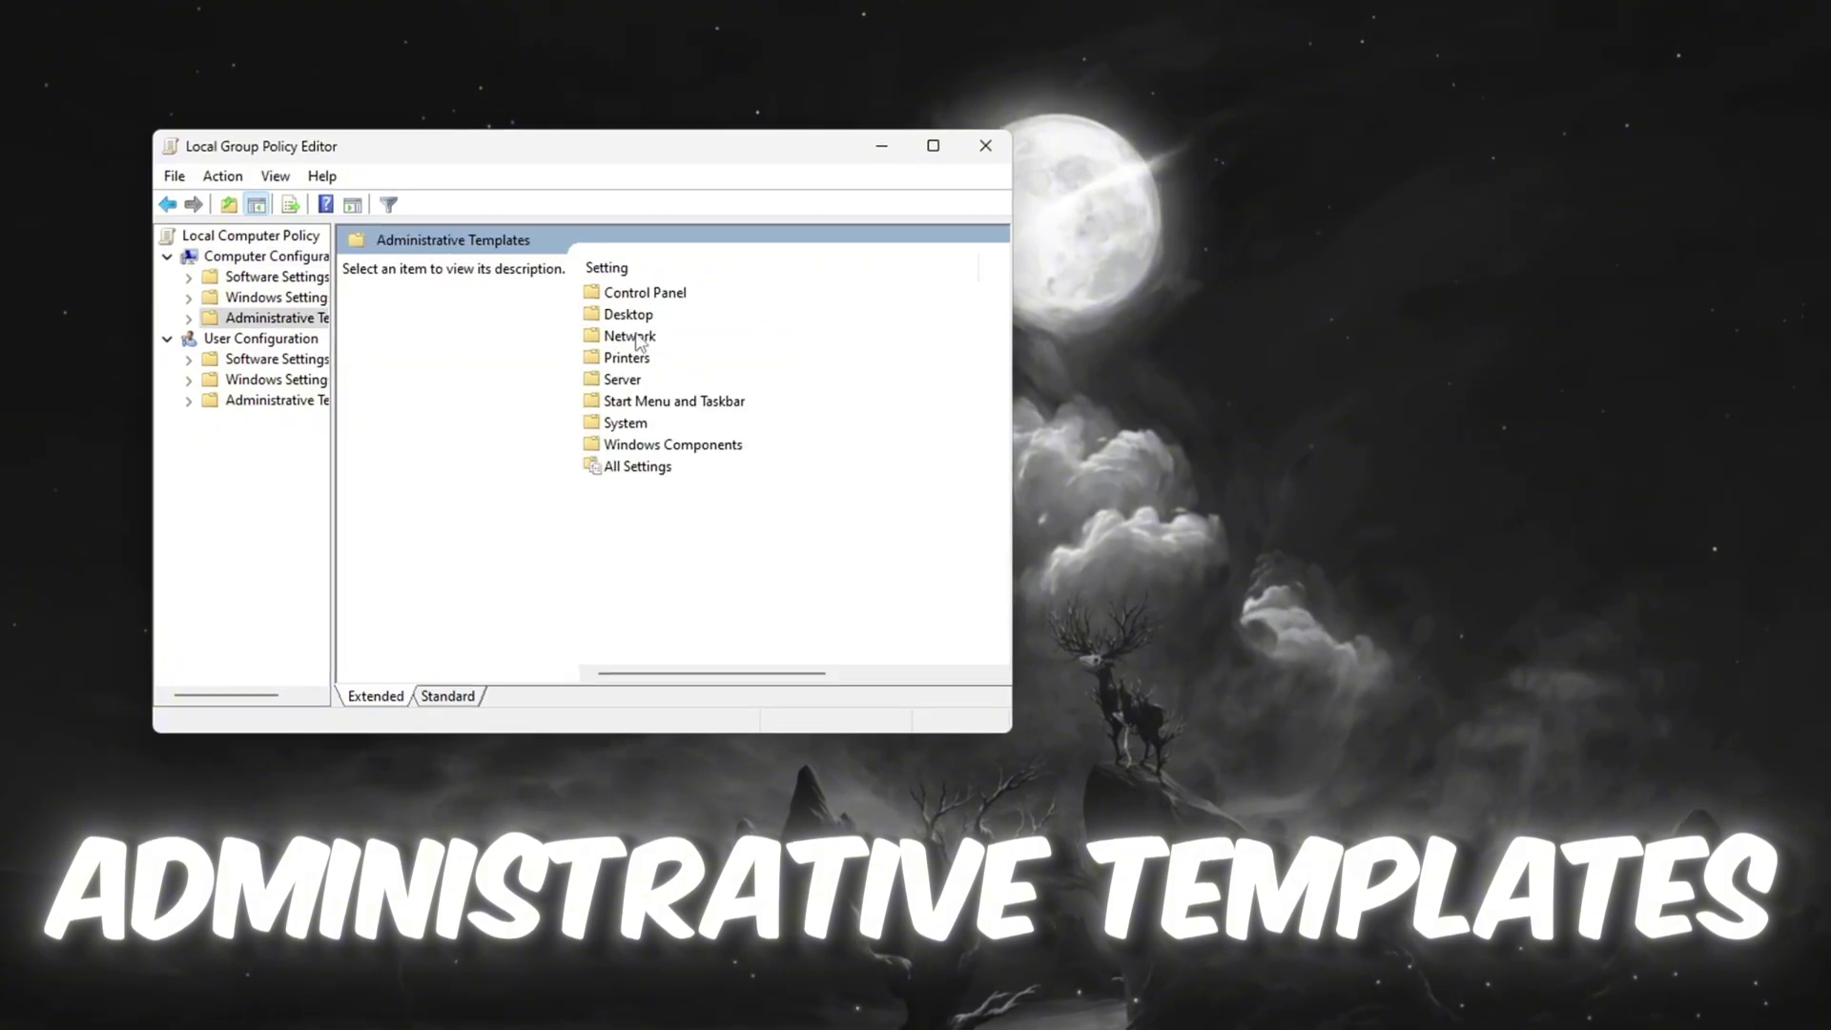
# Open the Power Management folder under System in the computer's Administrative Templates.
pyautogui.doubleClick(624, 422)
pyautogui.scroll(-3, 634, 441)
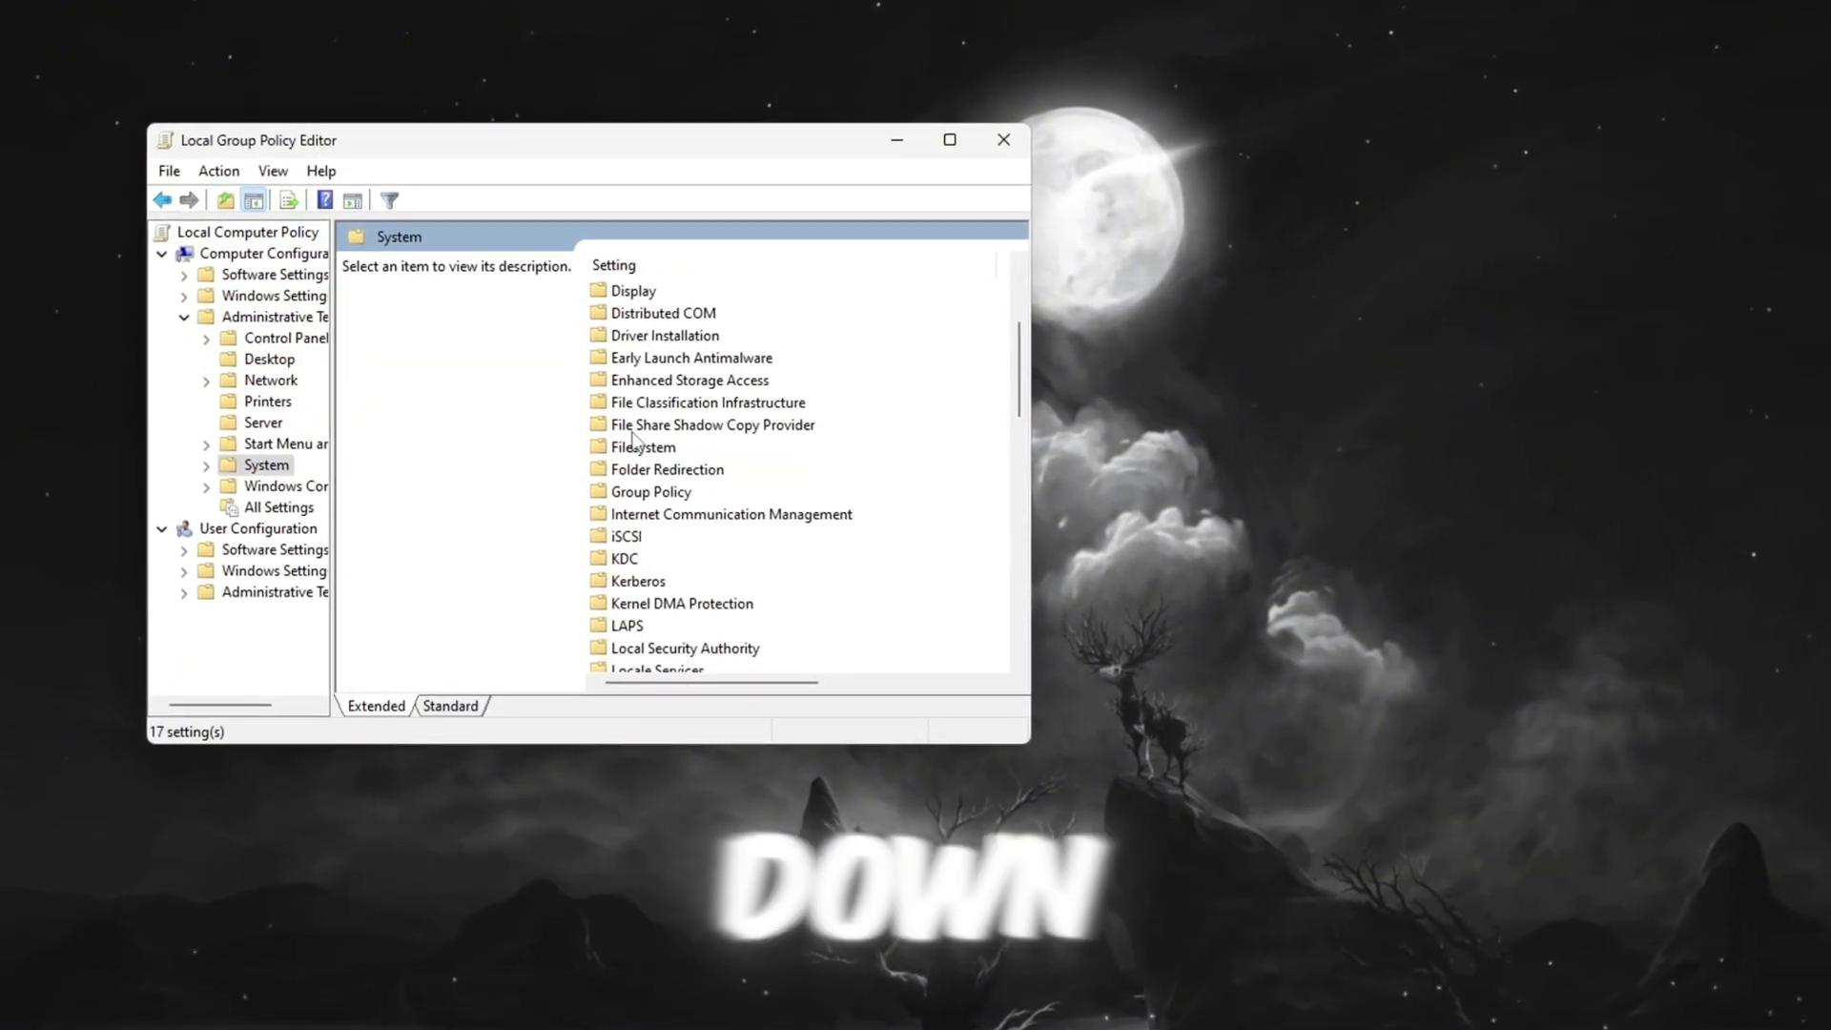
pyautogui.scroll(-5, 634, 441)
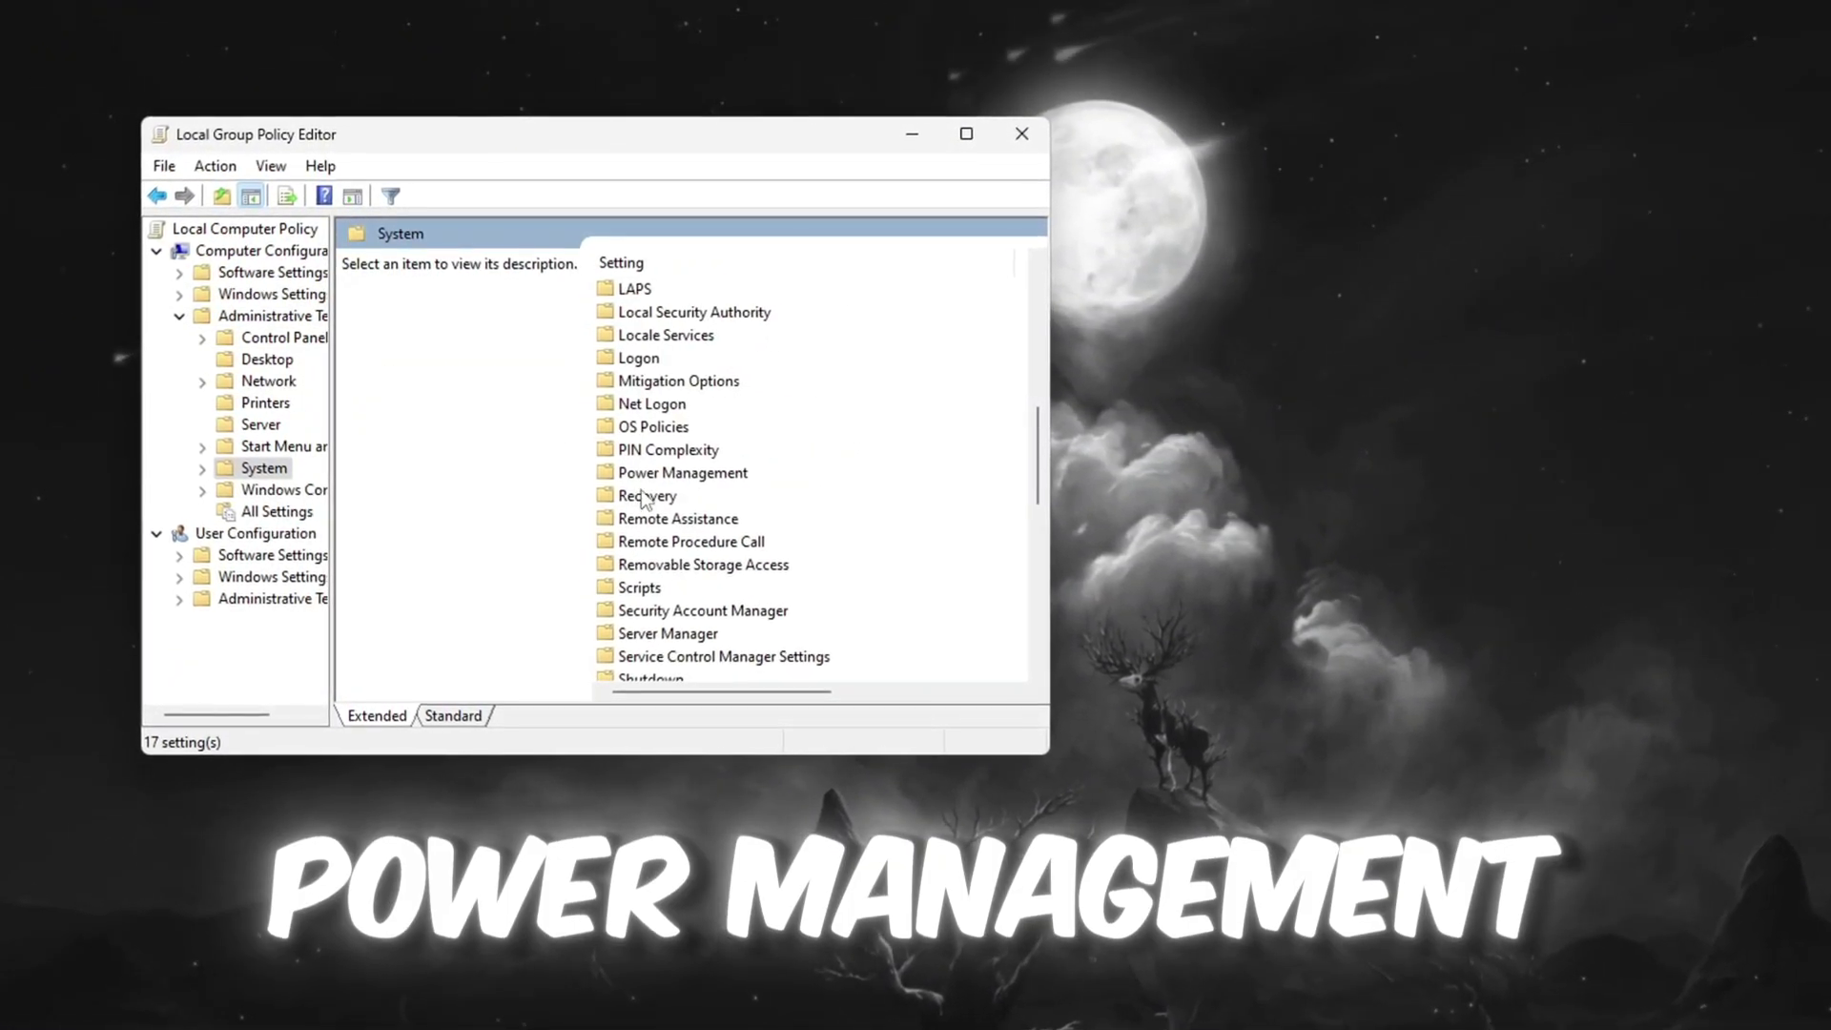
pyautogui.click(673, 473)
pyautogui.doubleClick(672, 473)
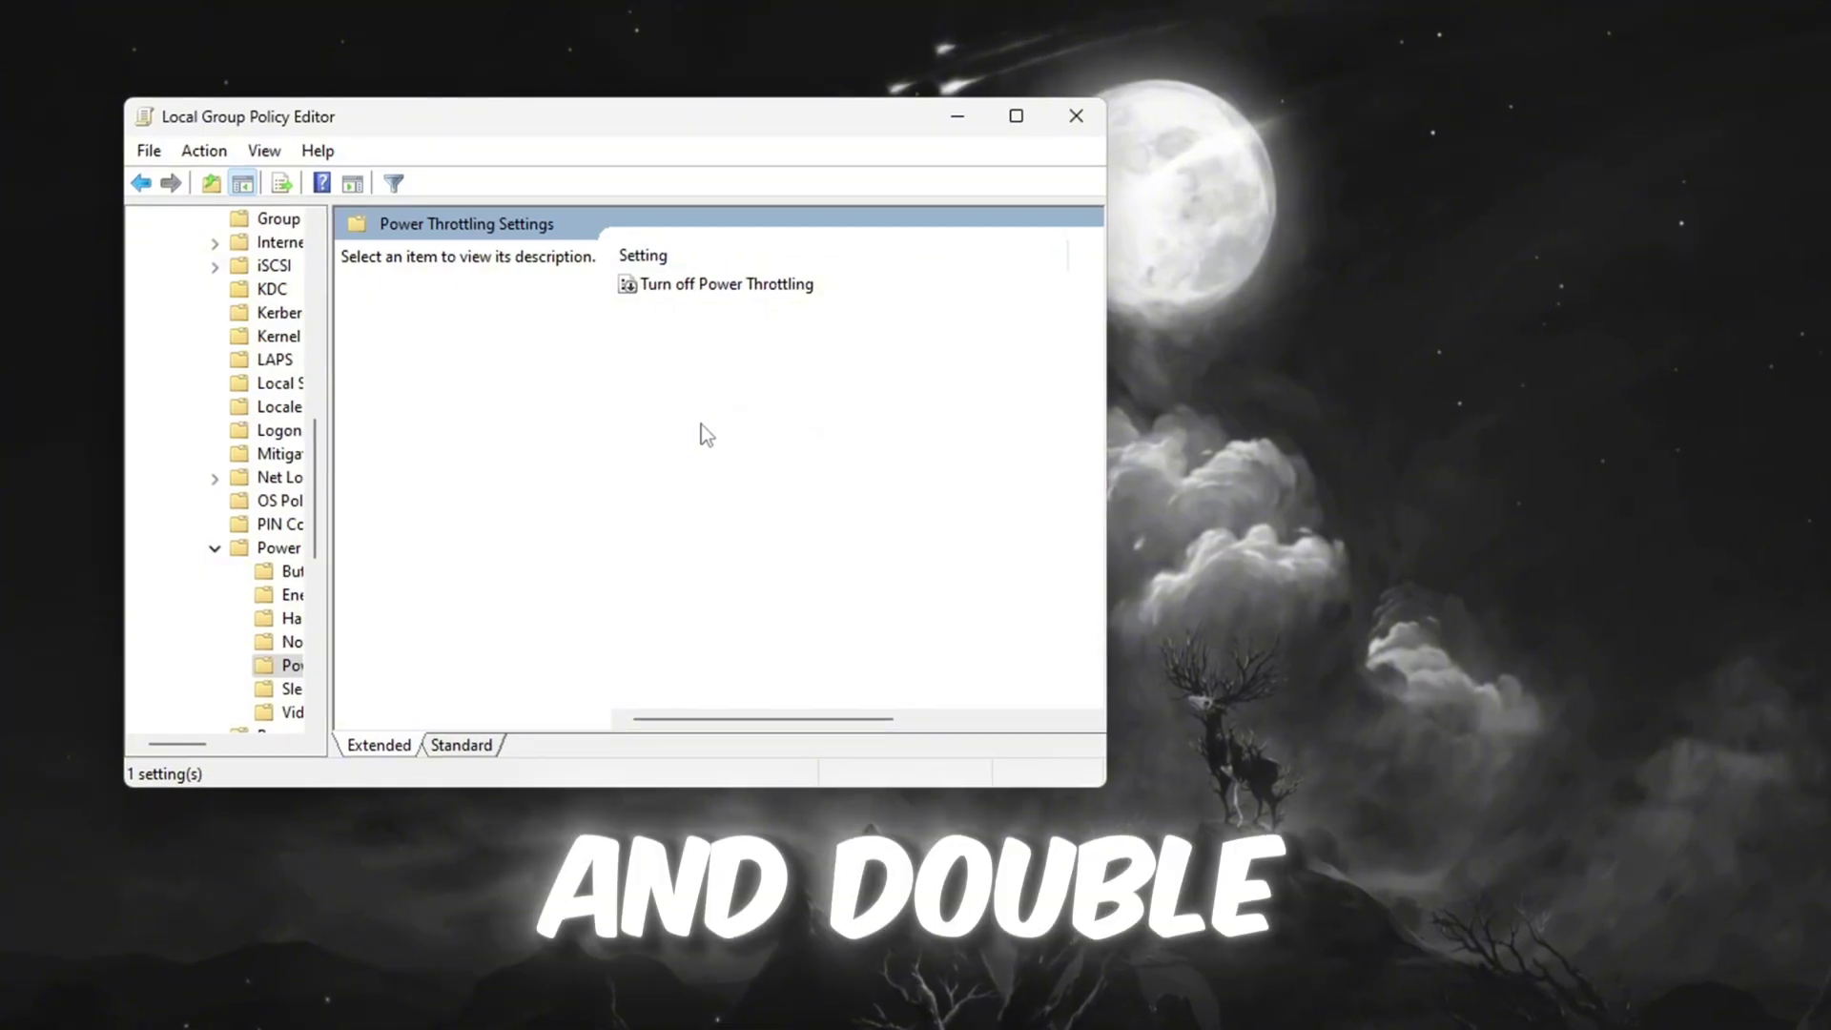
# Set the Turn off Power Throttling policy to Enabled and confirm the change.
pyautogui.click(667, 302)
pyautogui.doubleClick(724, 288)
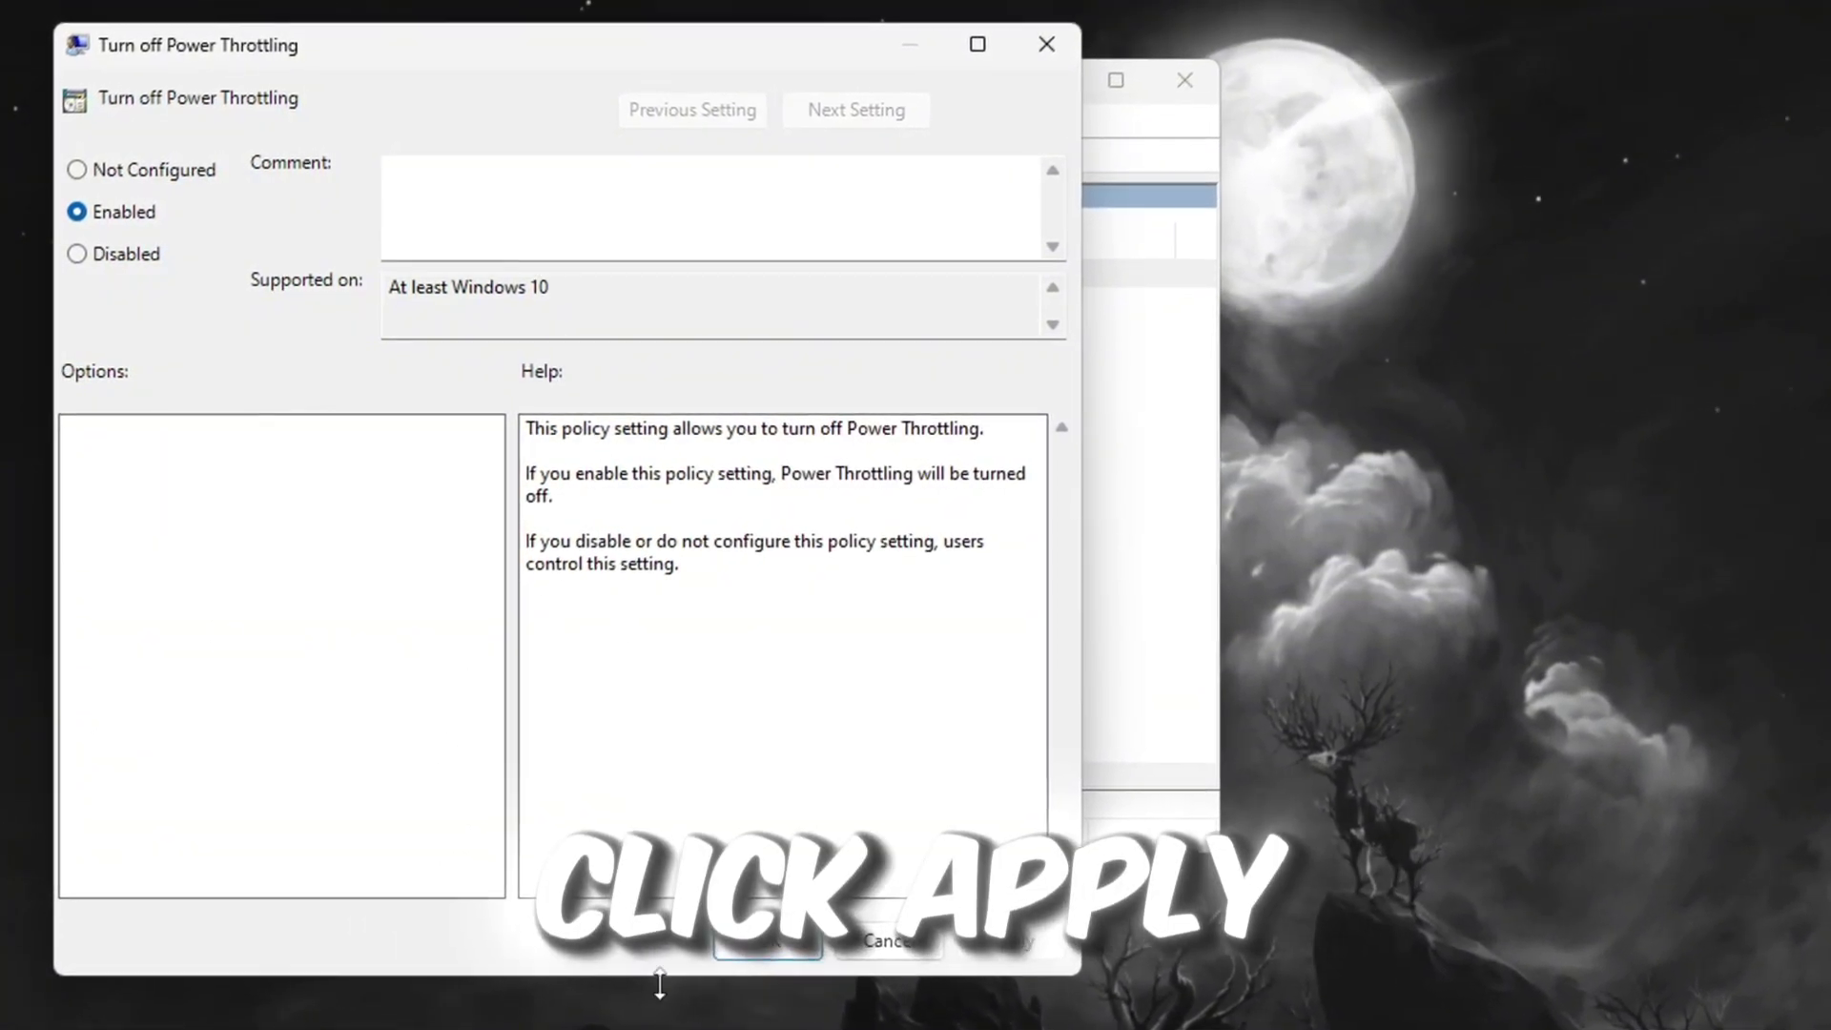
pyautogui.click(771, 944)
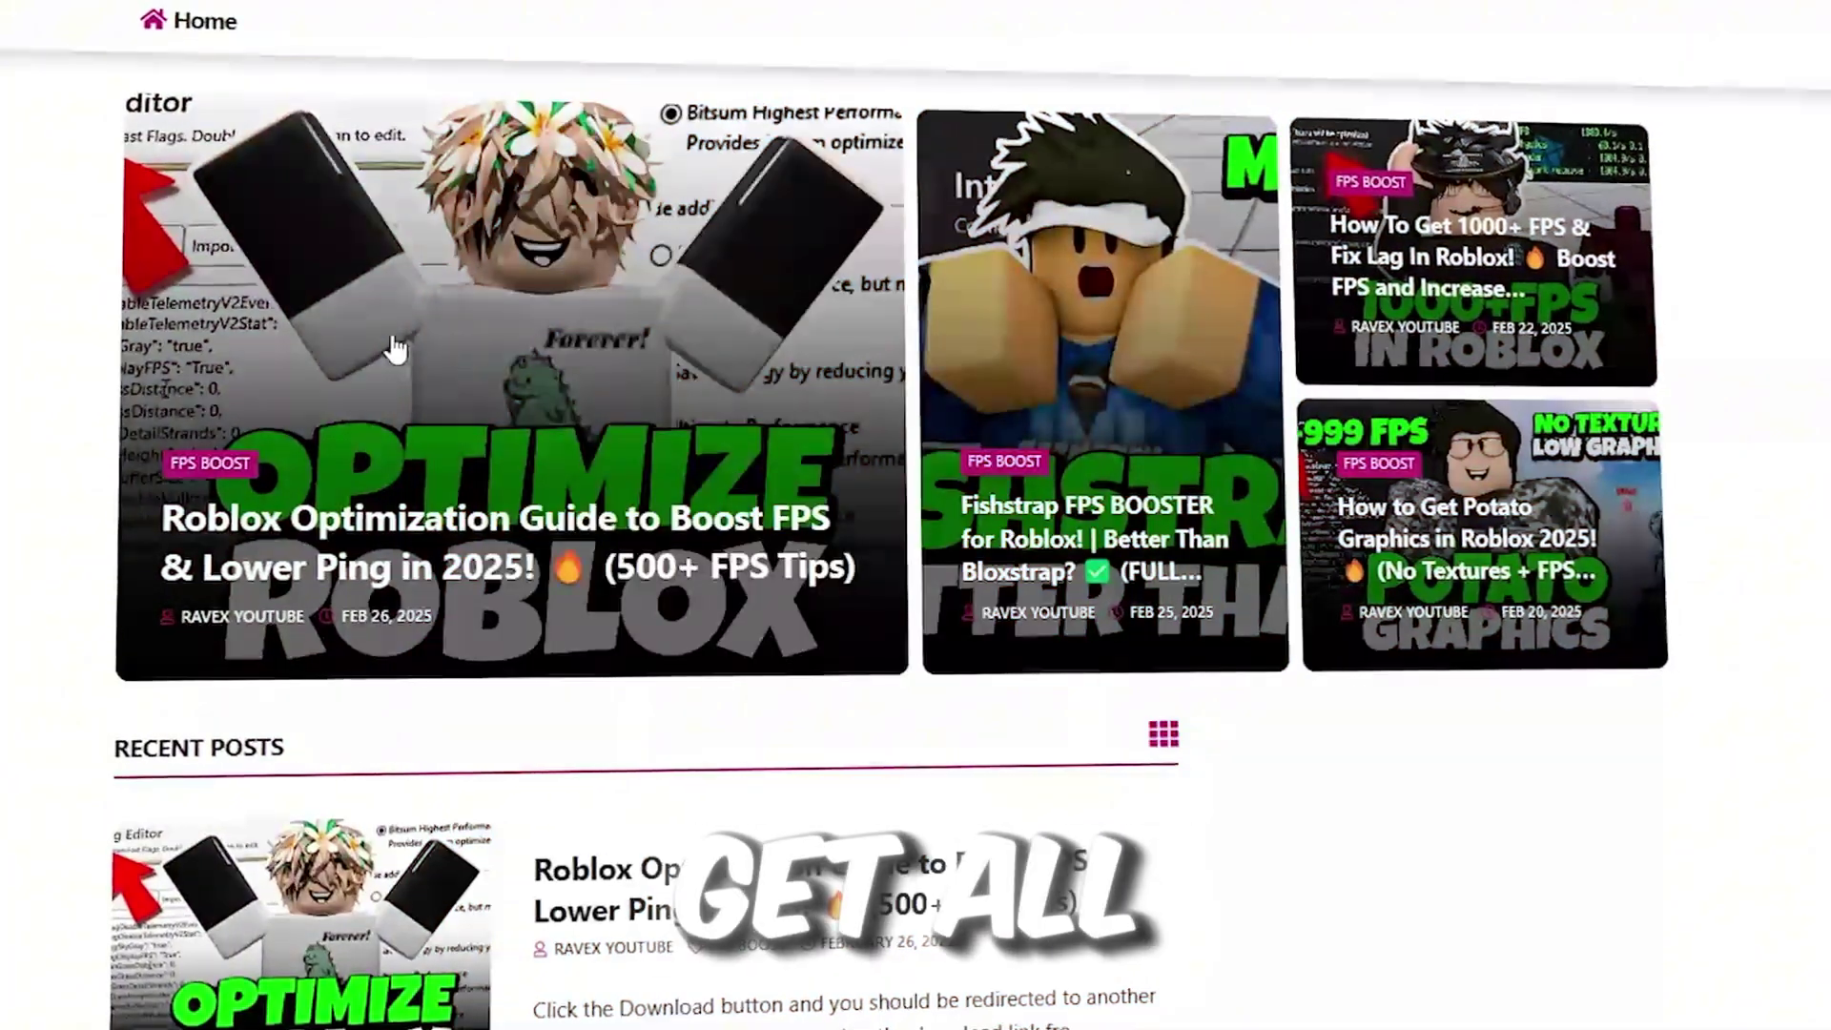
pyautogui.scroll(-5, 396, 348)
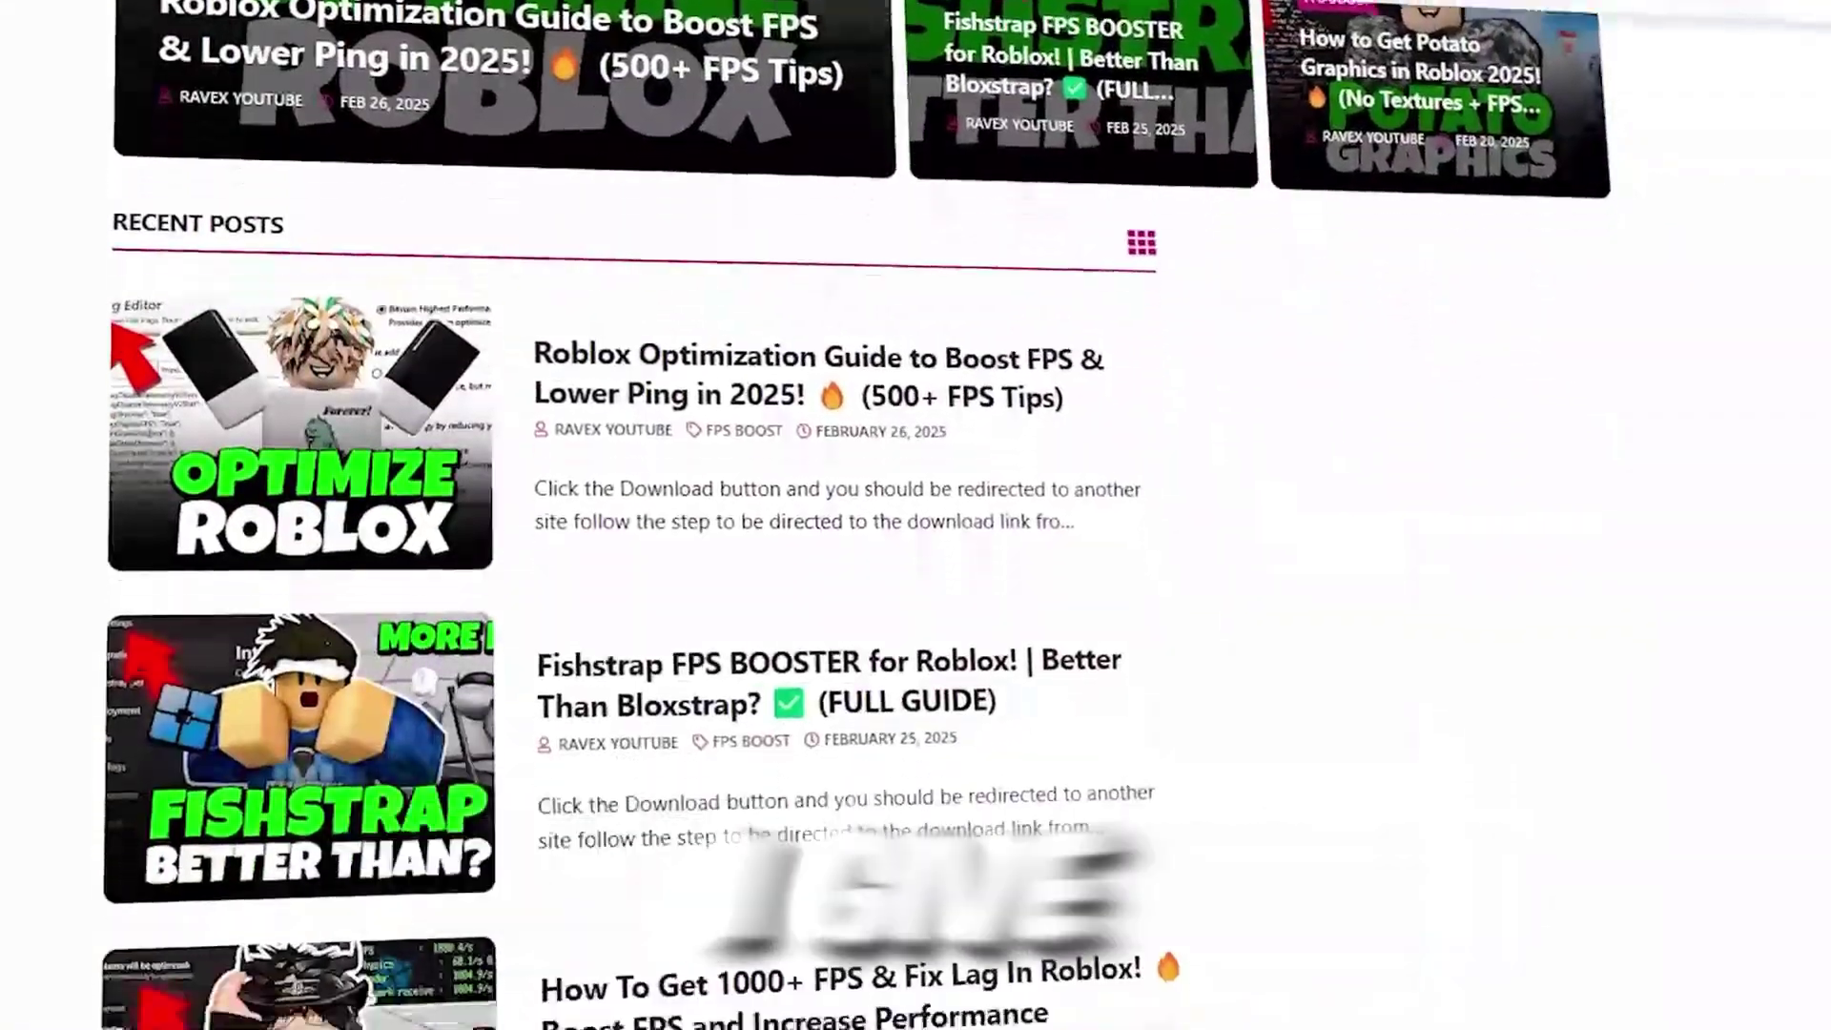
pyautogui.scroll(-8, 629, 572)
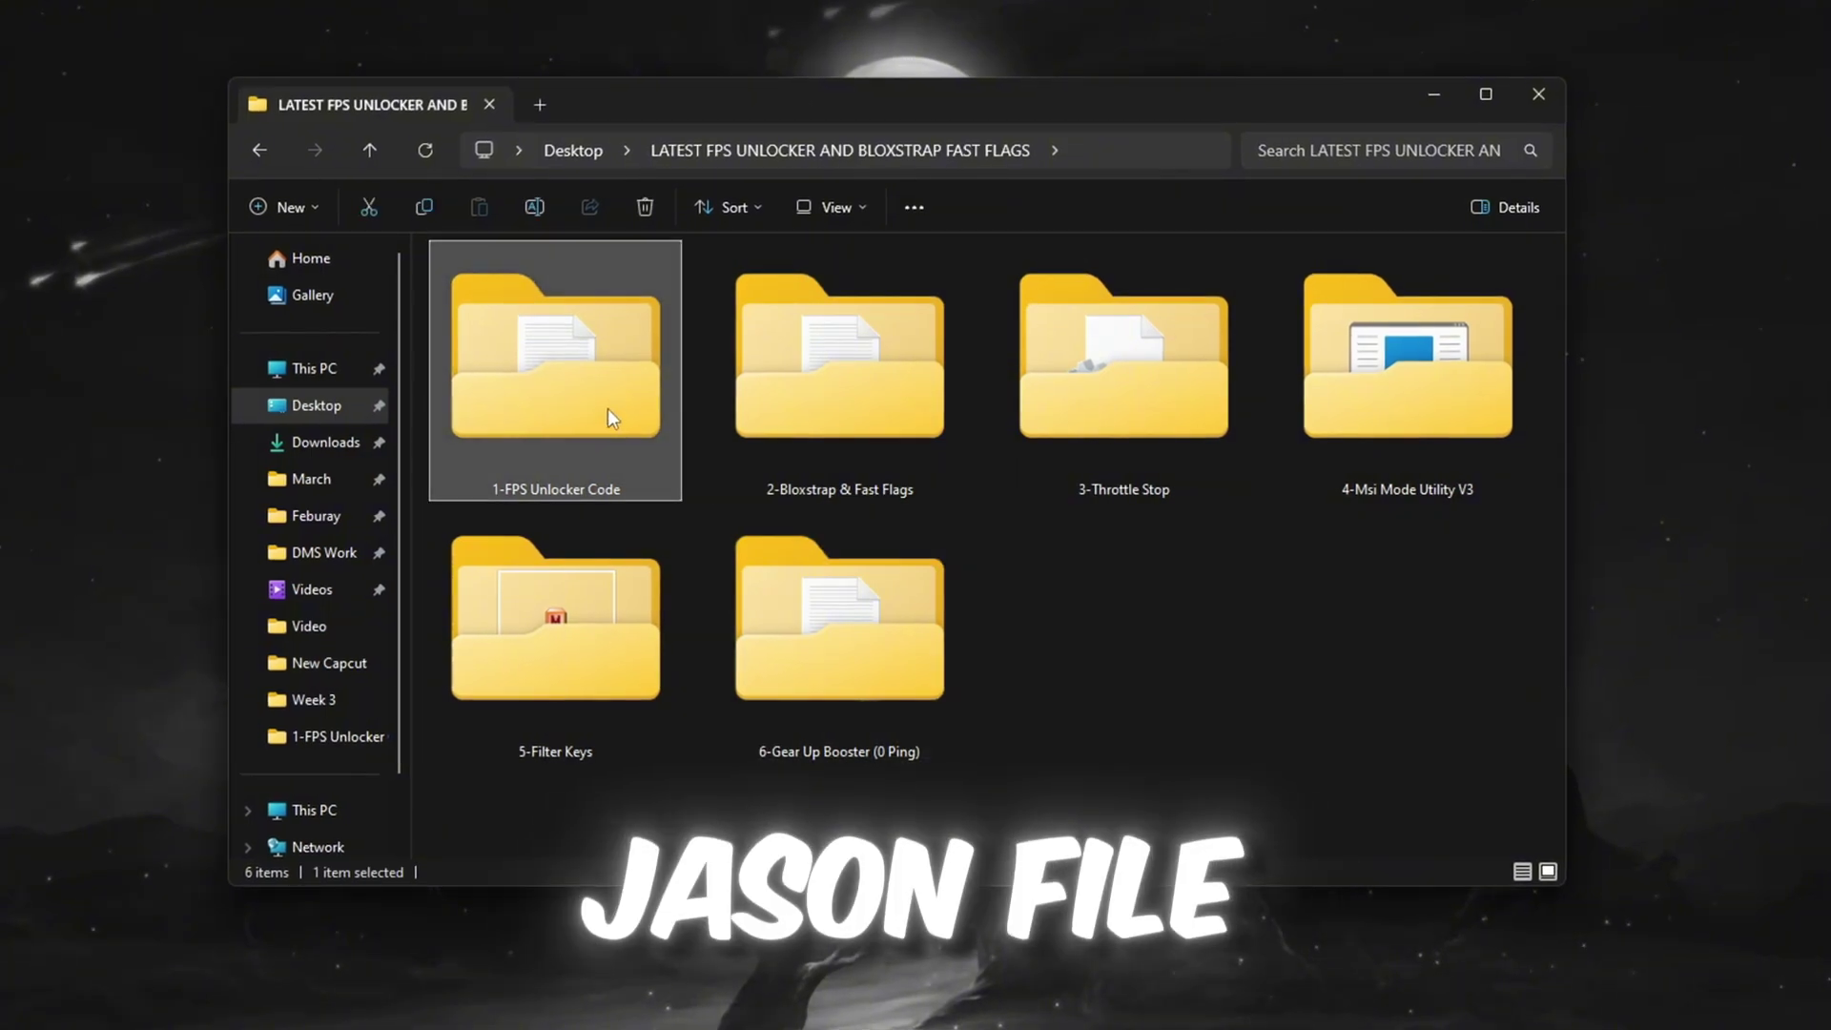
# Open FPS Unlocker Code.txt from the 1-FPS Unlocker Code folder and copy its entire contents.
pyautogui.doubleClick(608, 408)
pyautogui.click(434, 286)
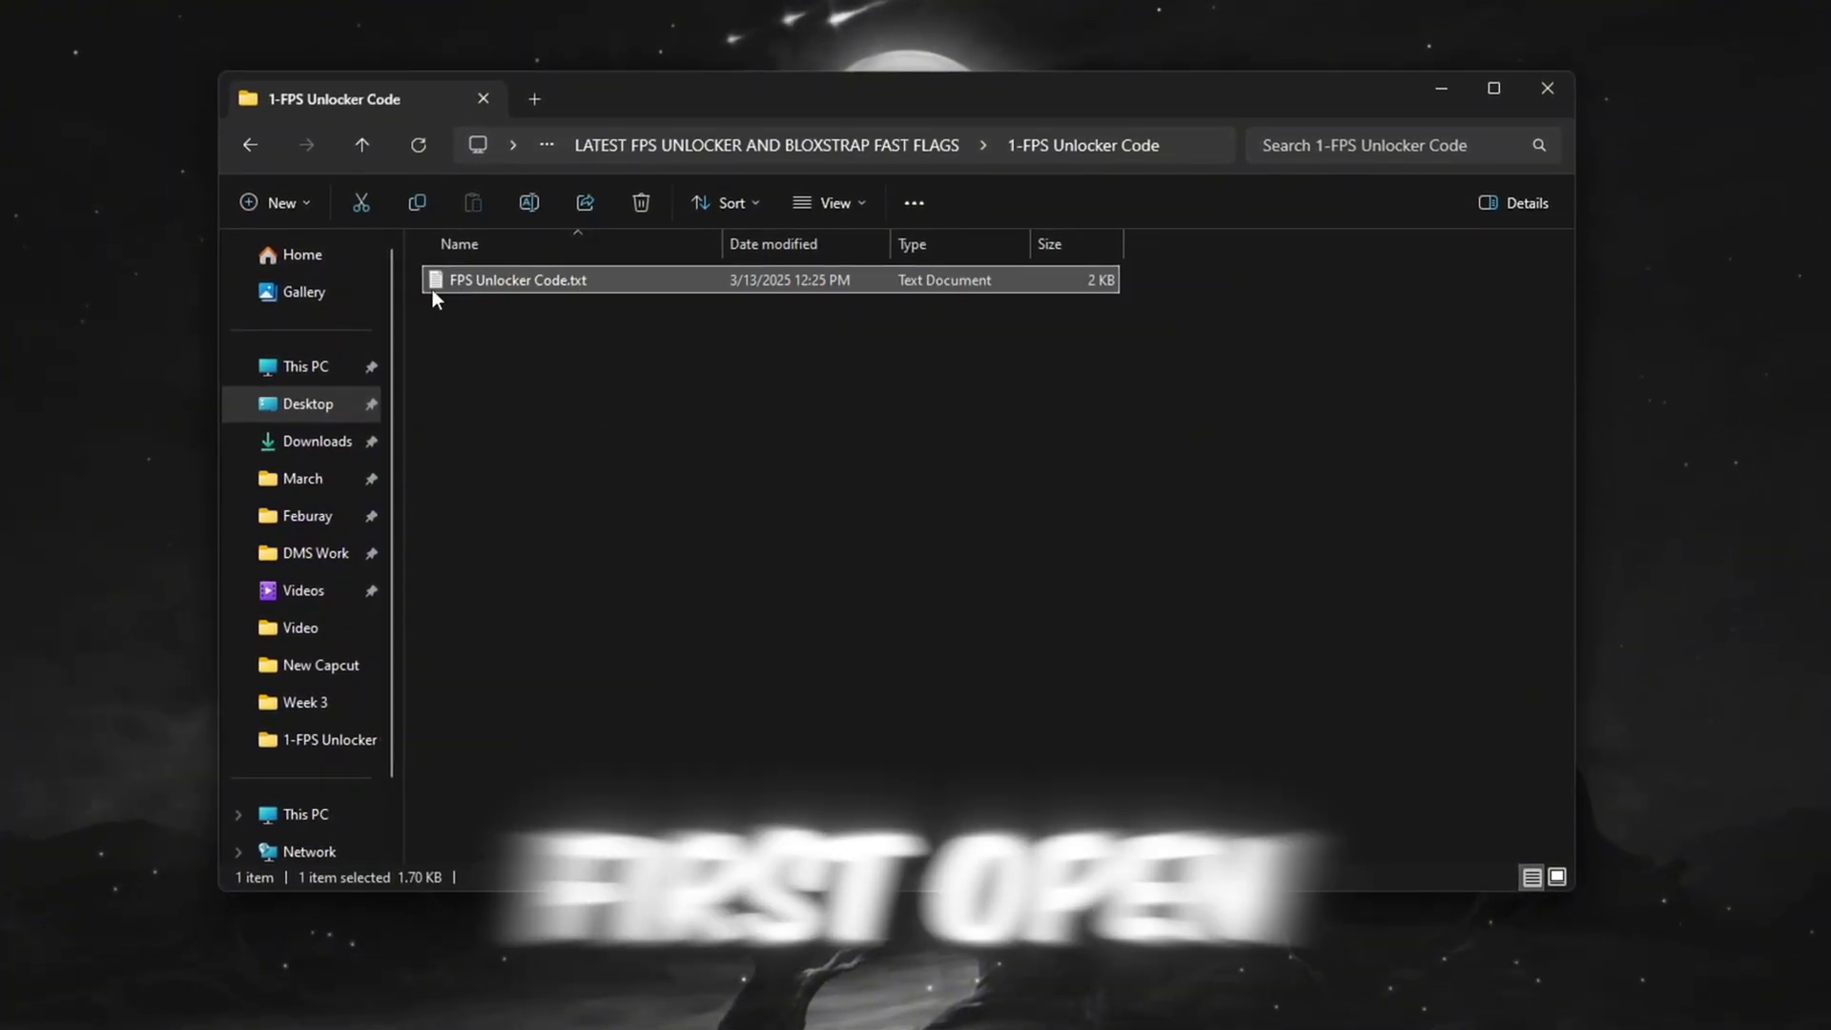
pyautogui.doubleClick(536, 283)
pyautogui.hotkey('ctrl', 'a')
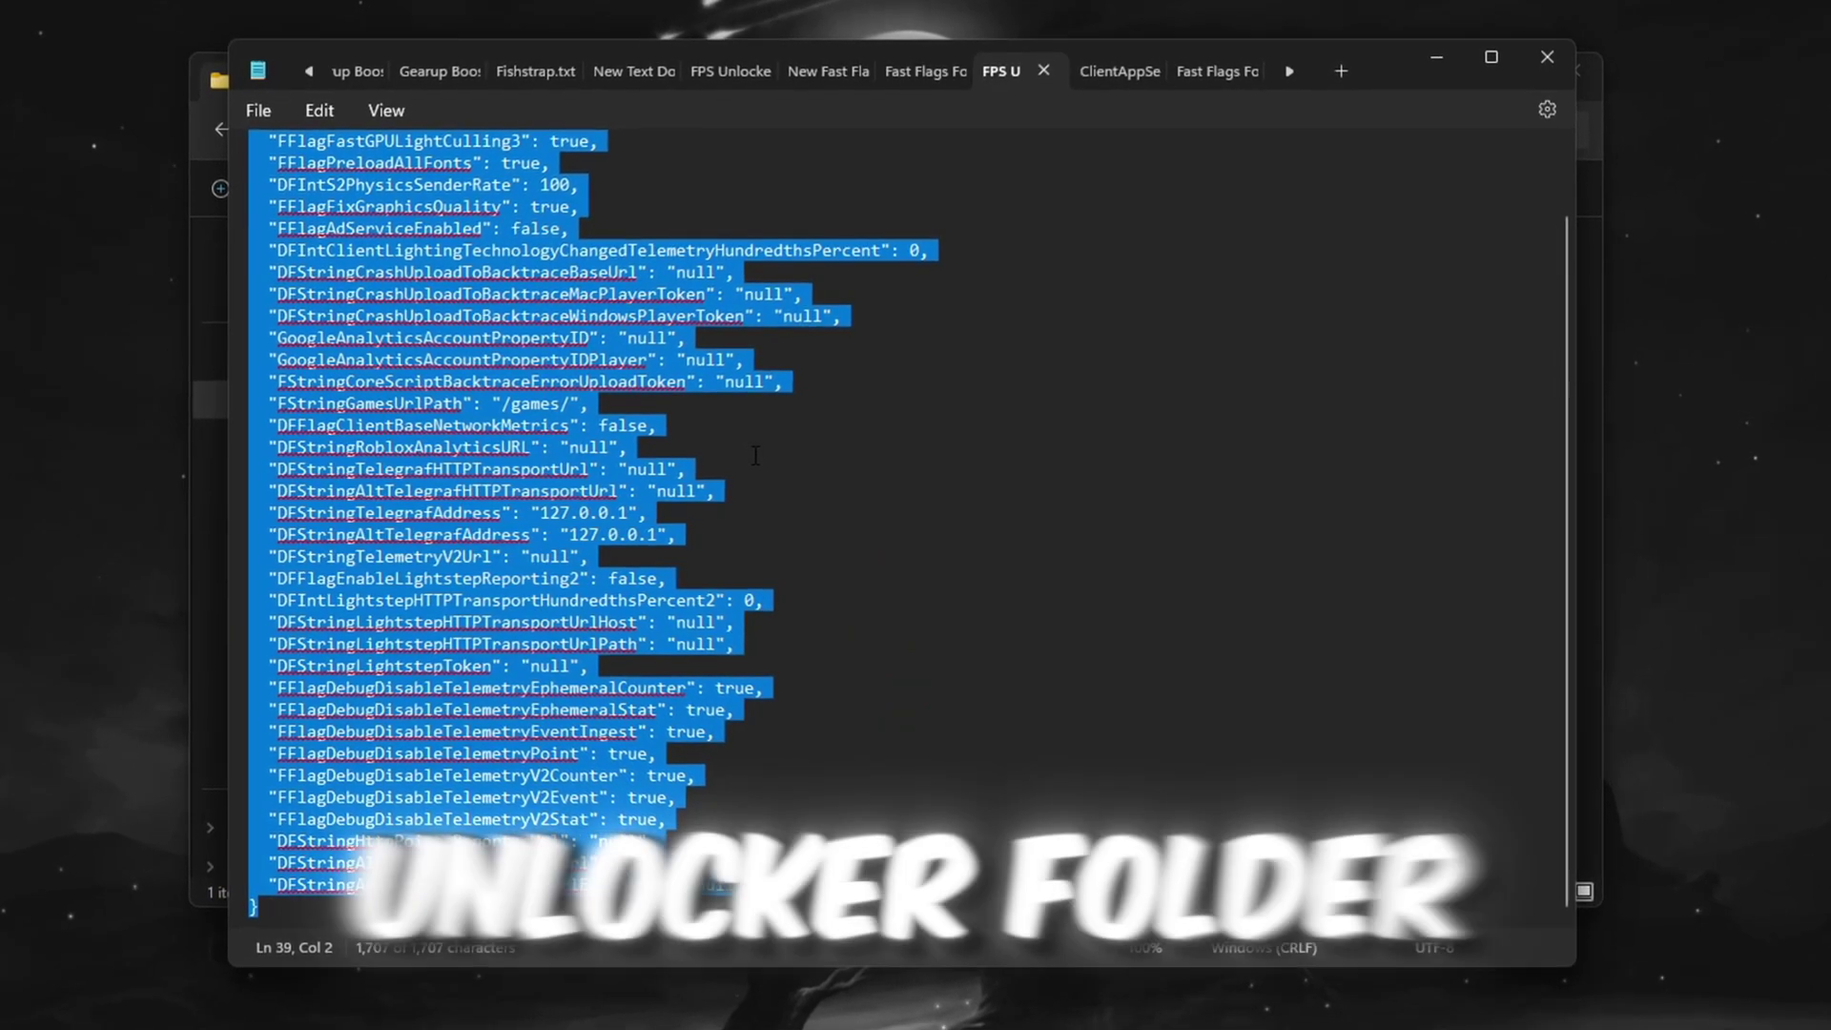
pyautogui.rightClick(491, 337)
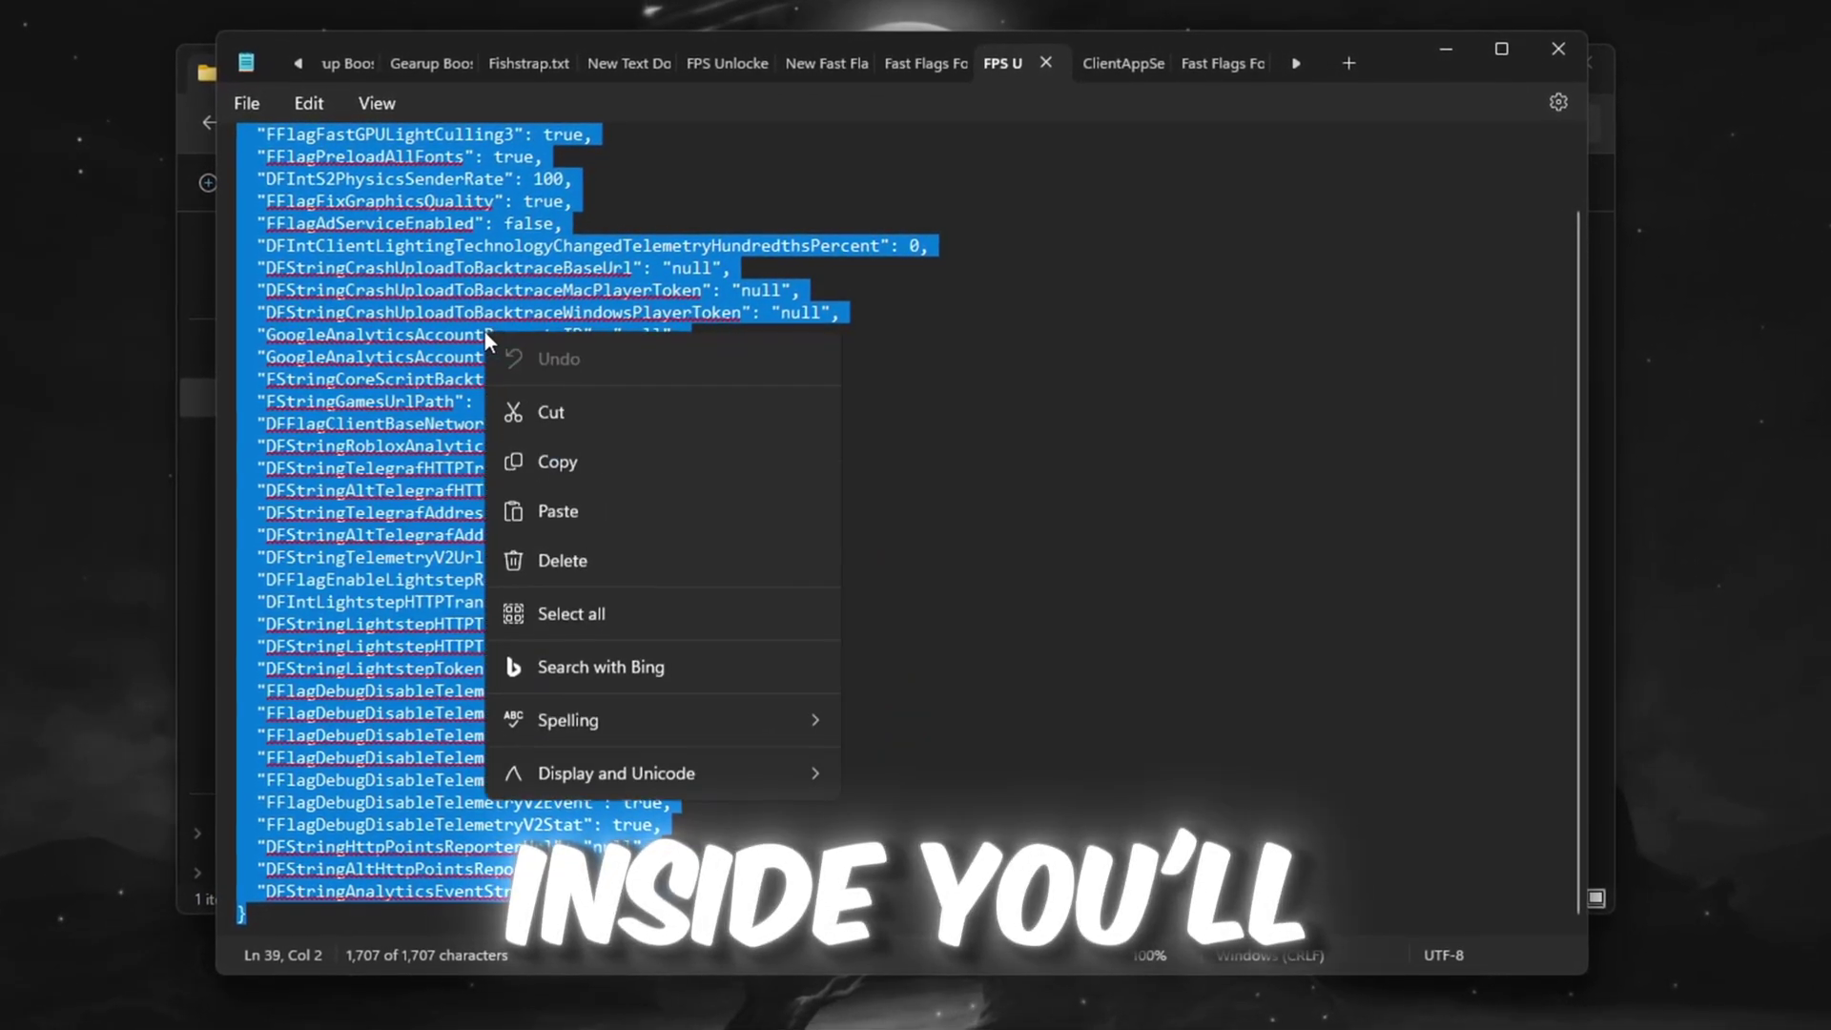
pyautogui.click(553, 462)
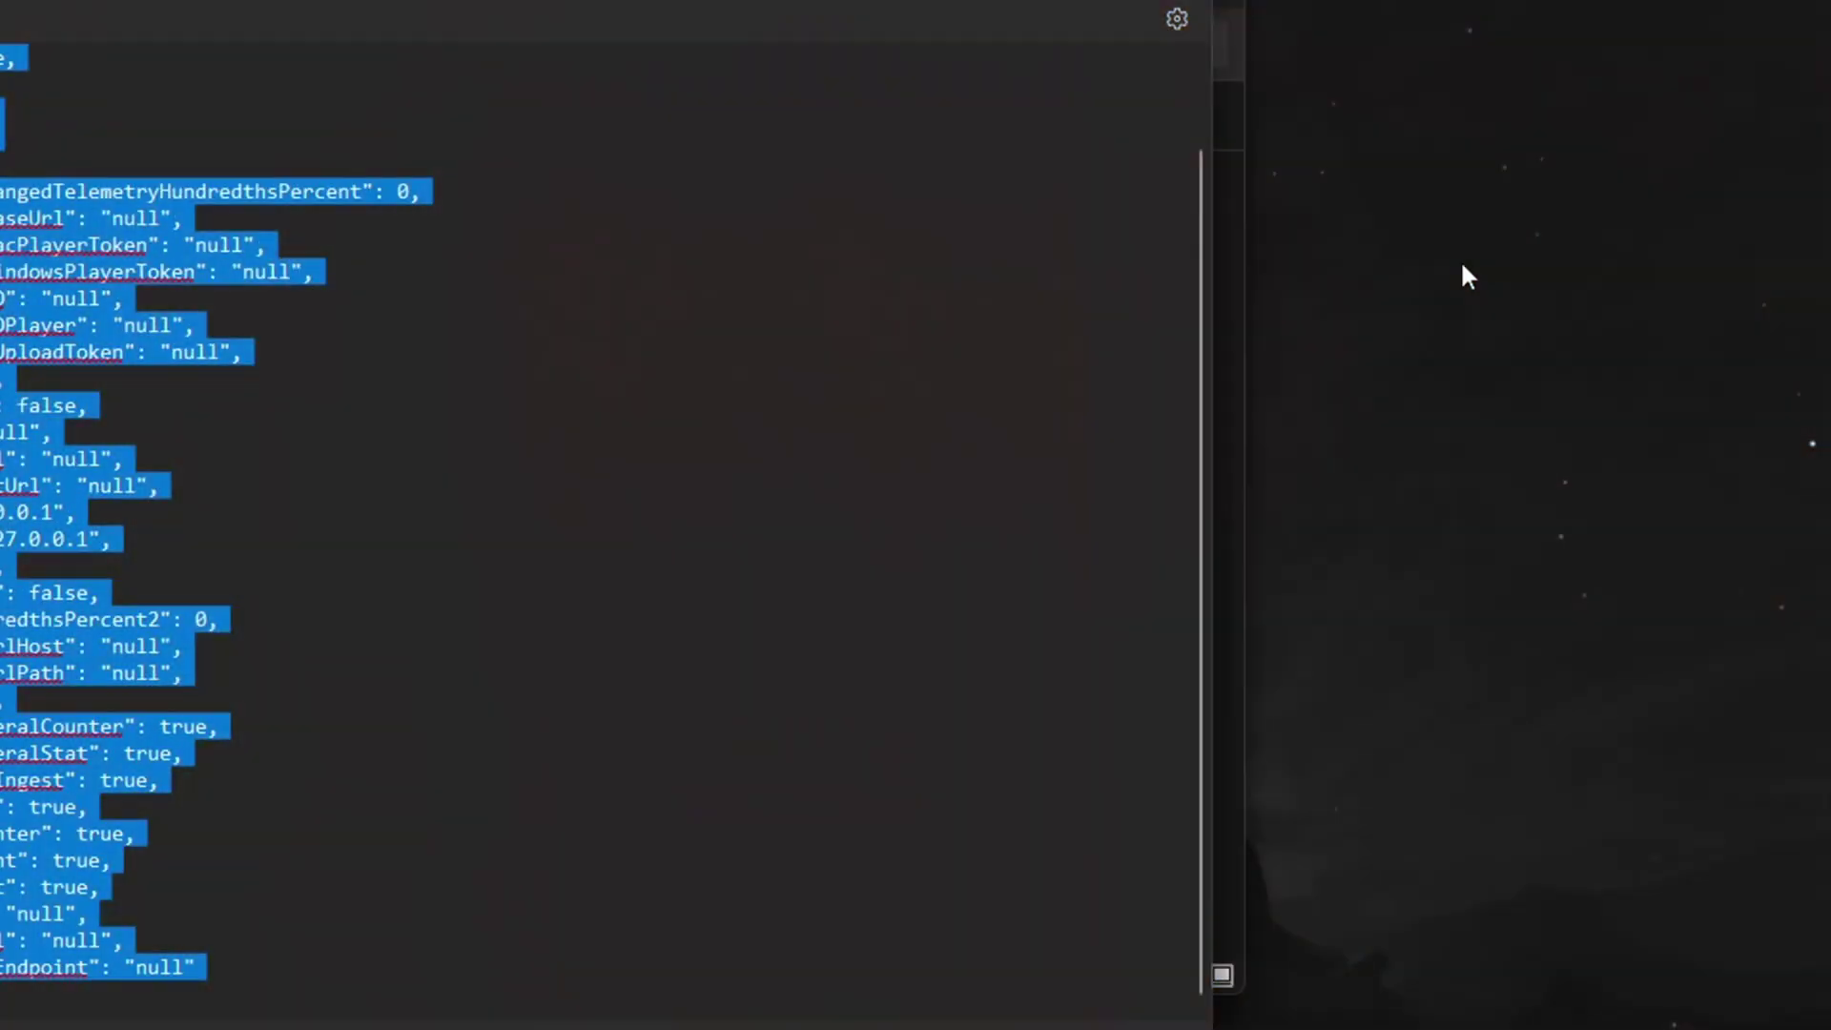
# Create a new text document on the desktop and name it ClientAppSettings.json.
pyautogui.rightClick(1459, 256)
pyautogui.moveTo(1507, 488)
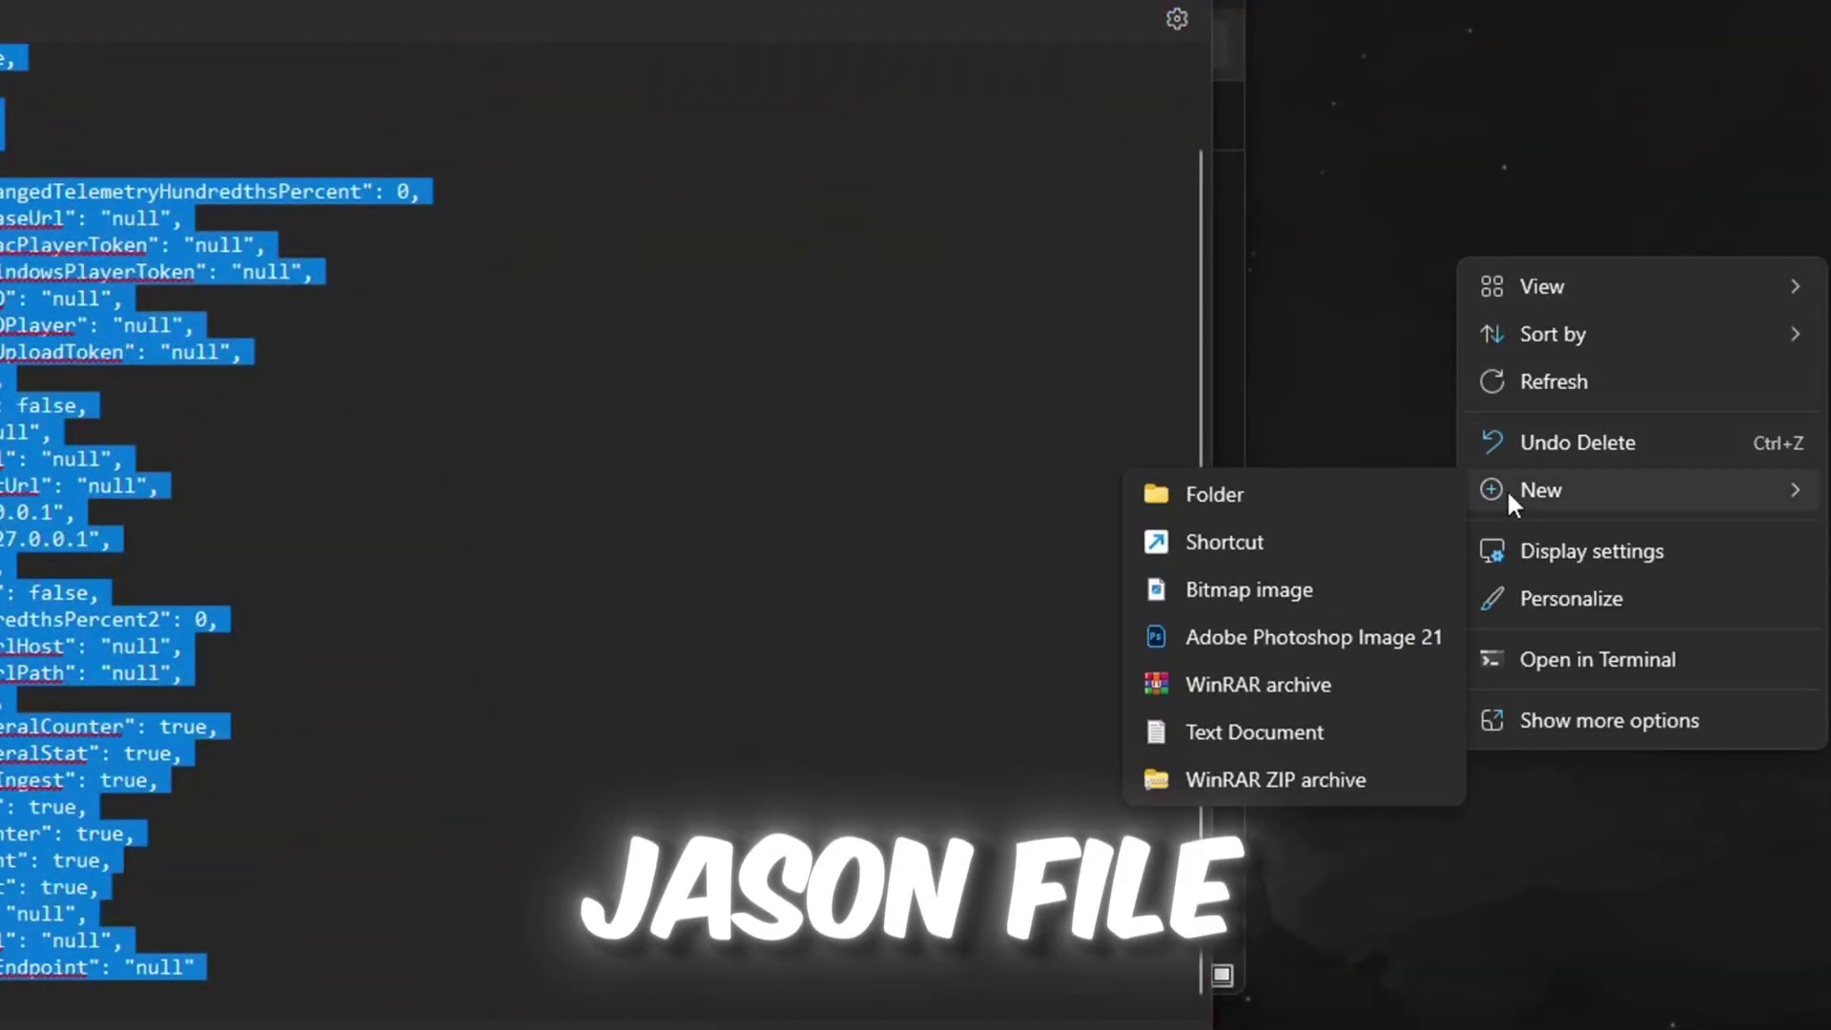
pyautogui.click(1243, 720)
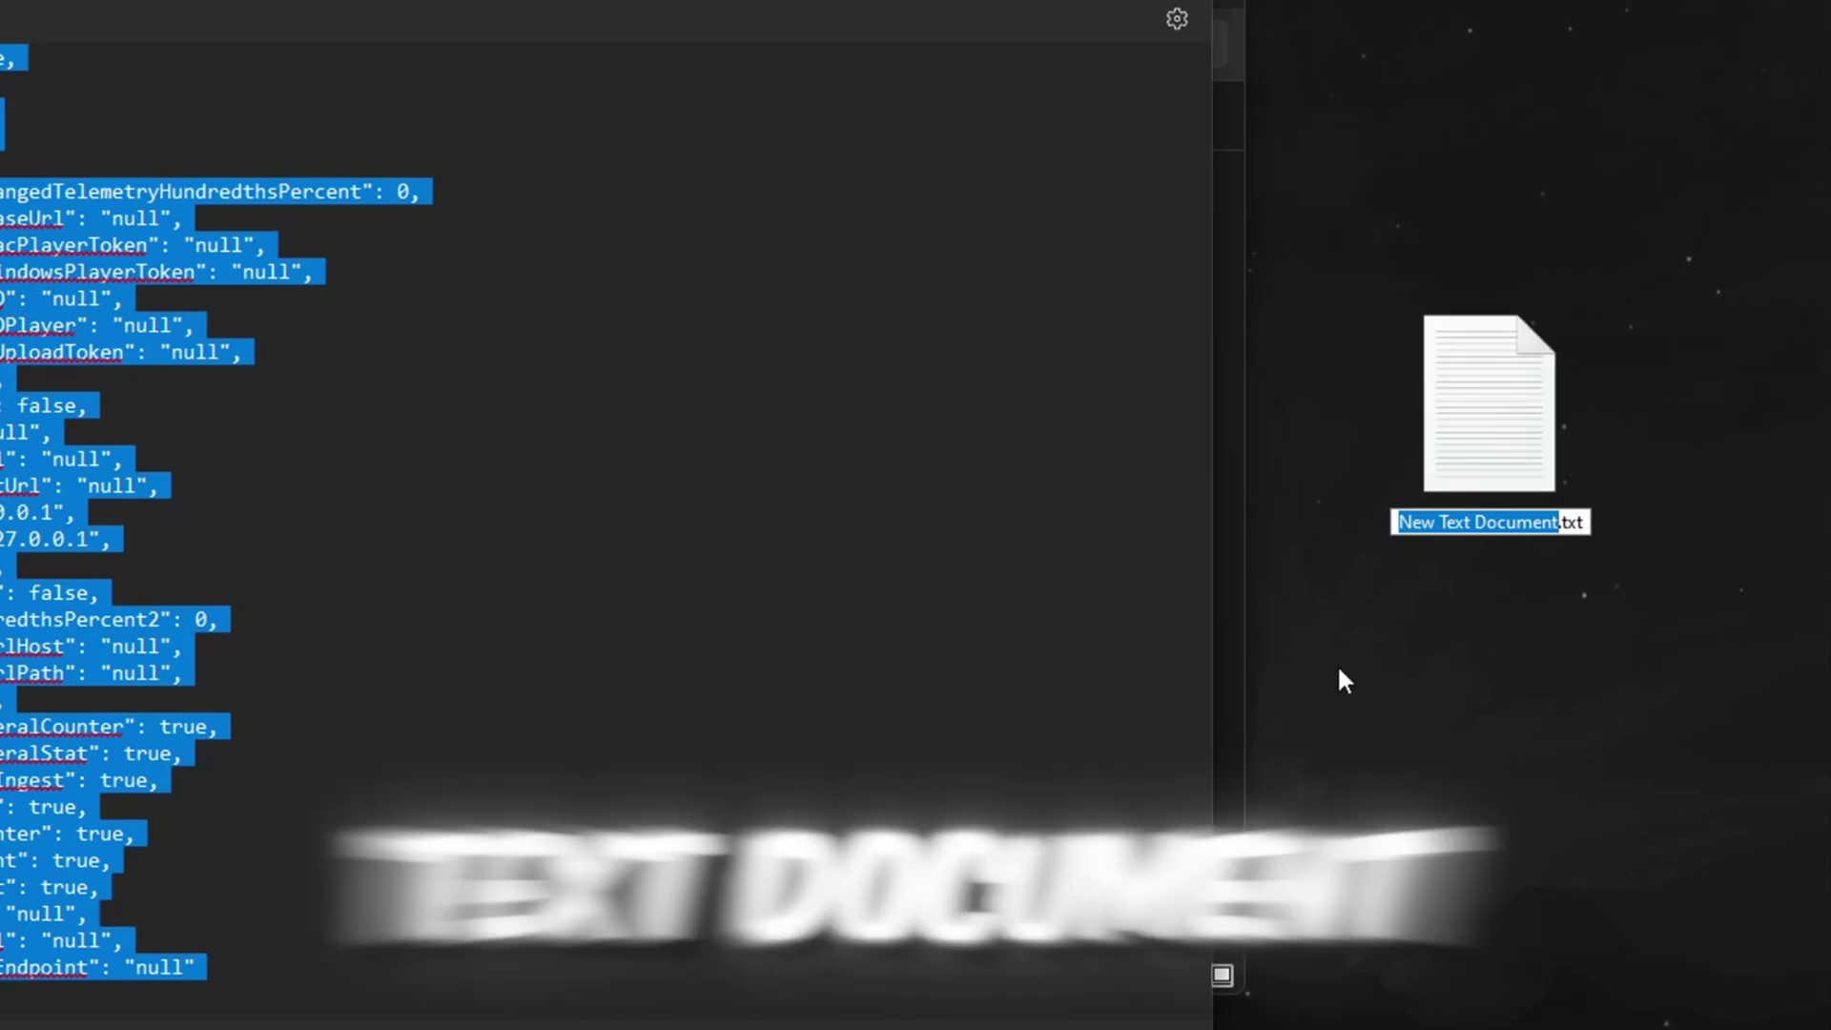
pyautogui.write('ClientAppSettings.json')
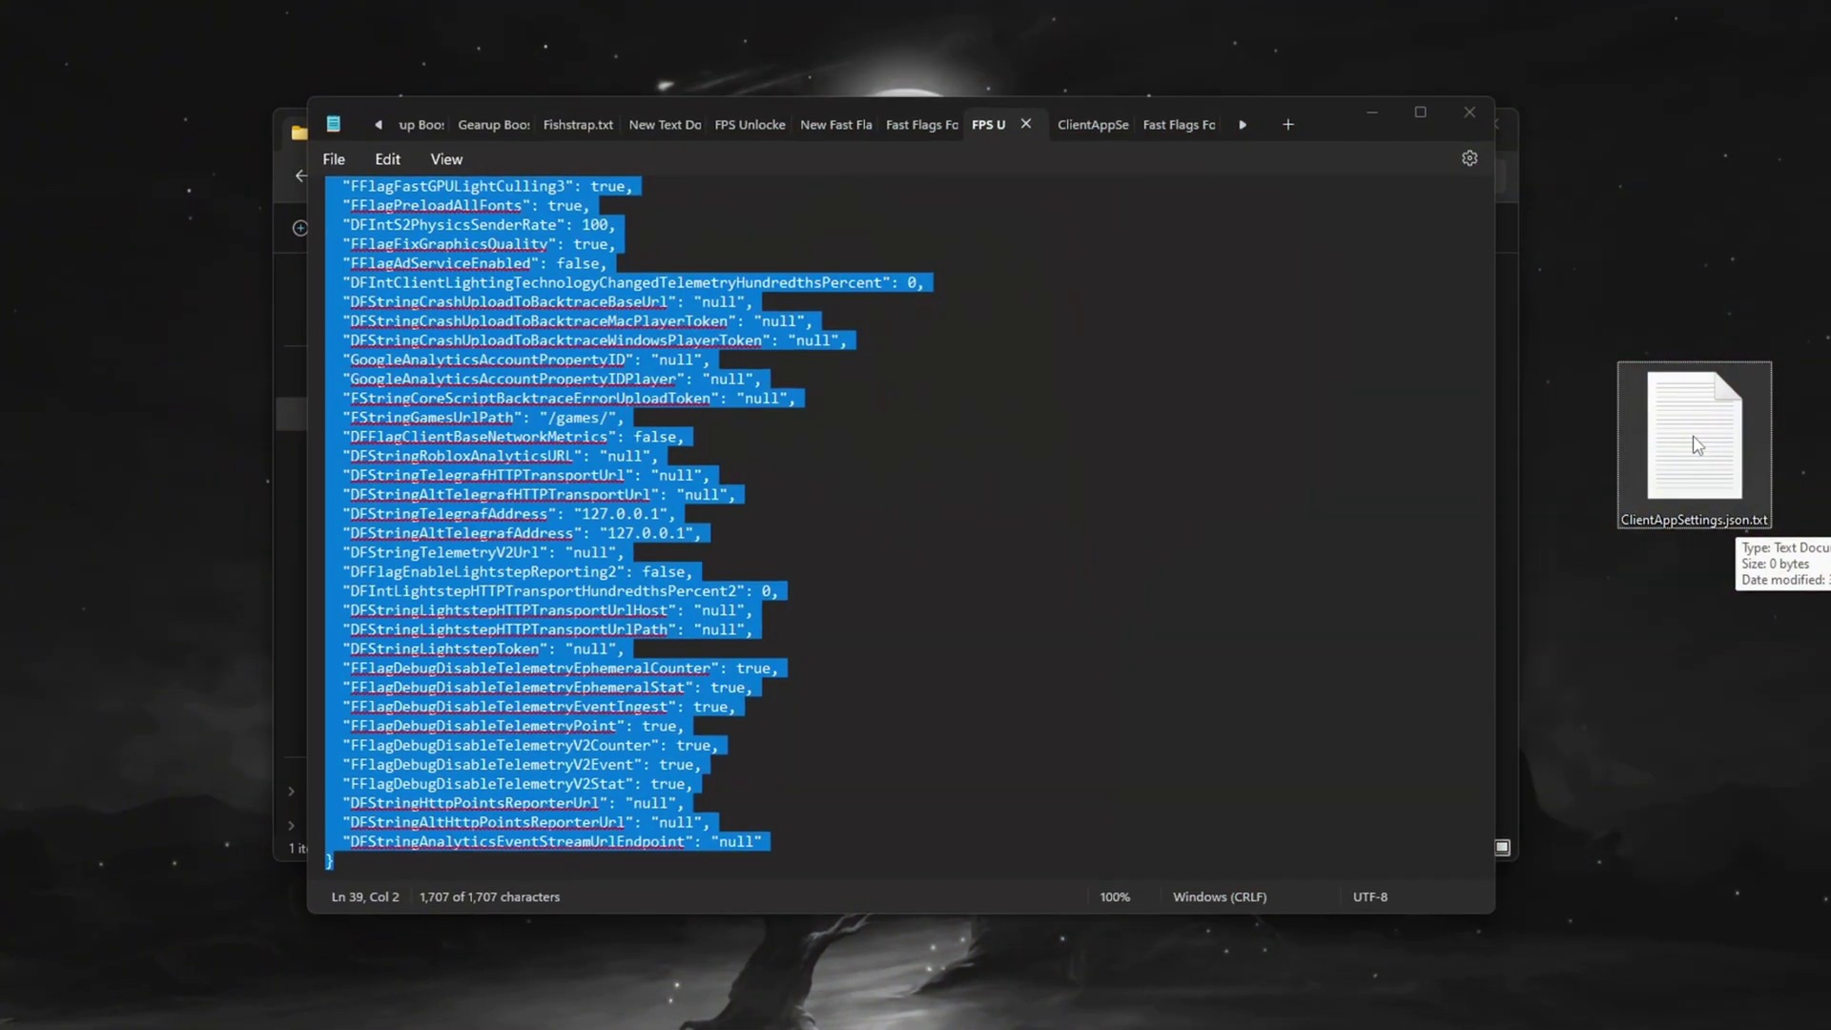
# Paste the copied code into ClientAppSettings.json.txt, highlight the DFIntTaskSchedulerTargetFps value and close the file.
pyautogui.press('Delete')
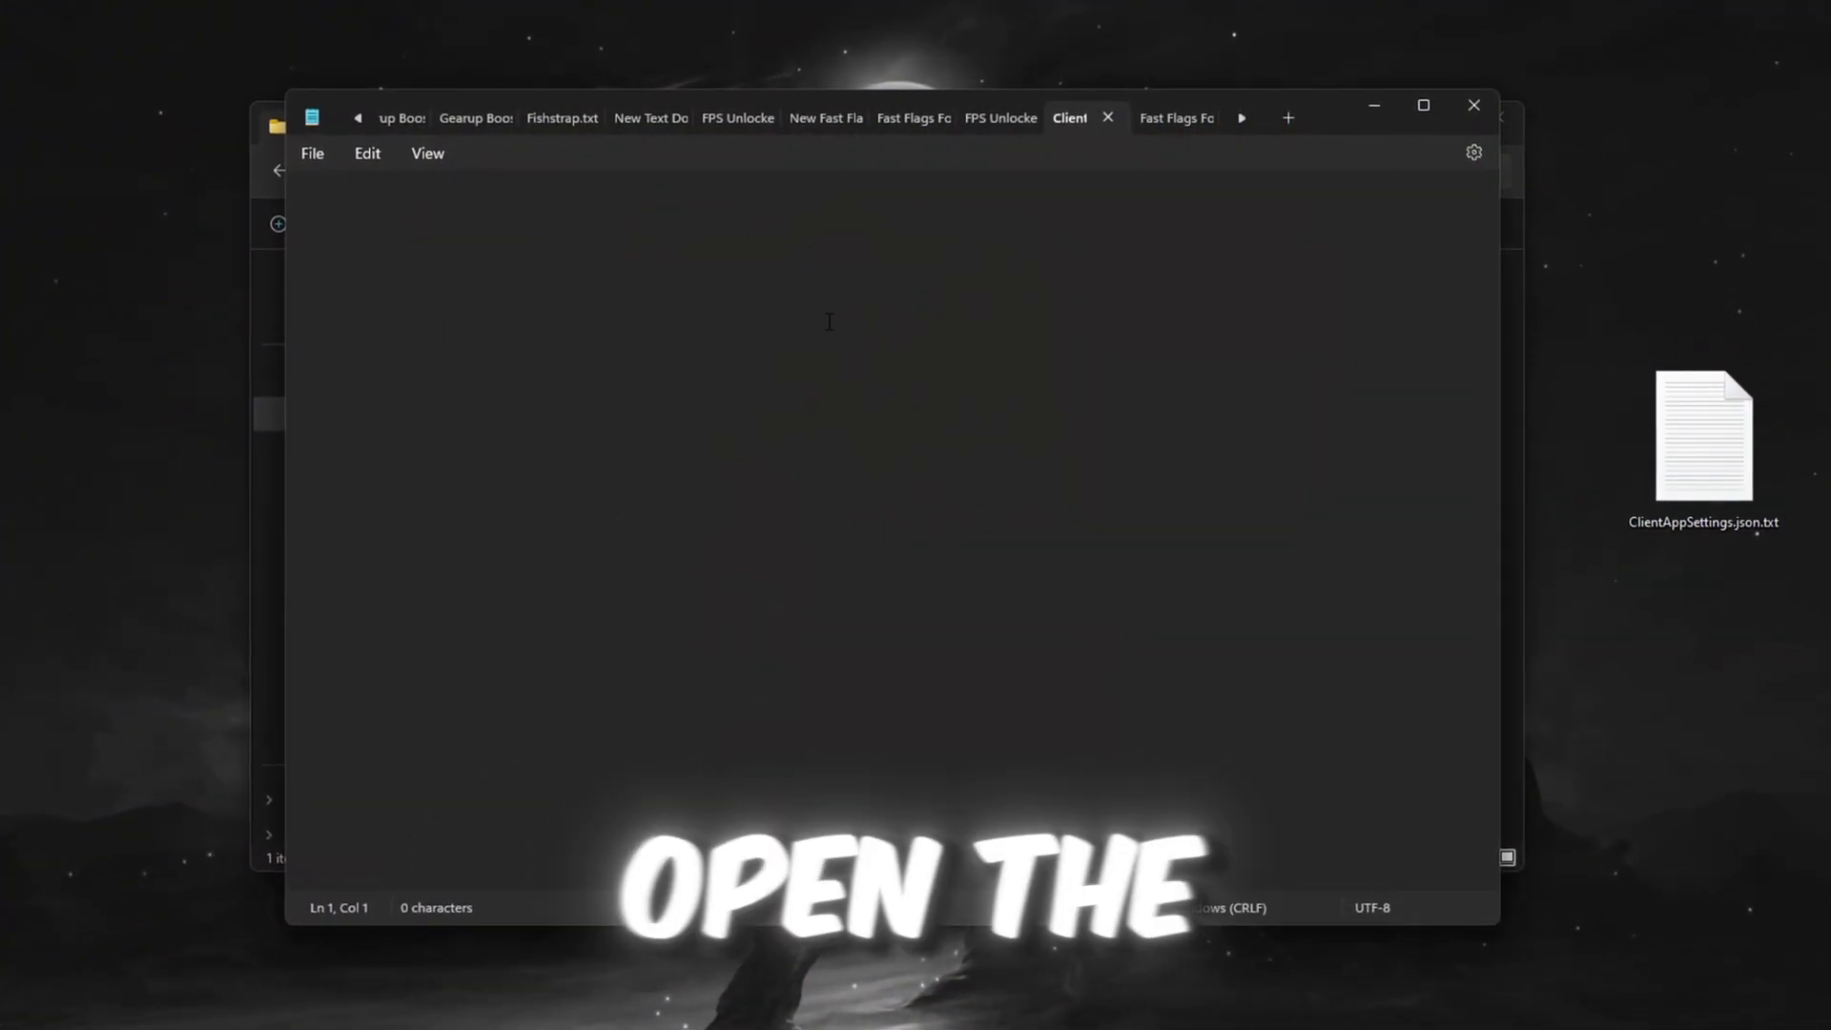
pyautogui.hotkey('ctrl', 'v')
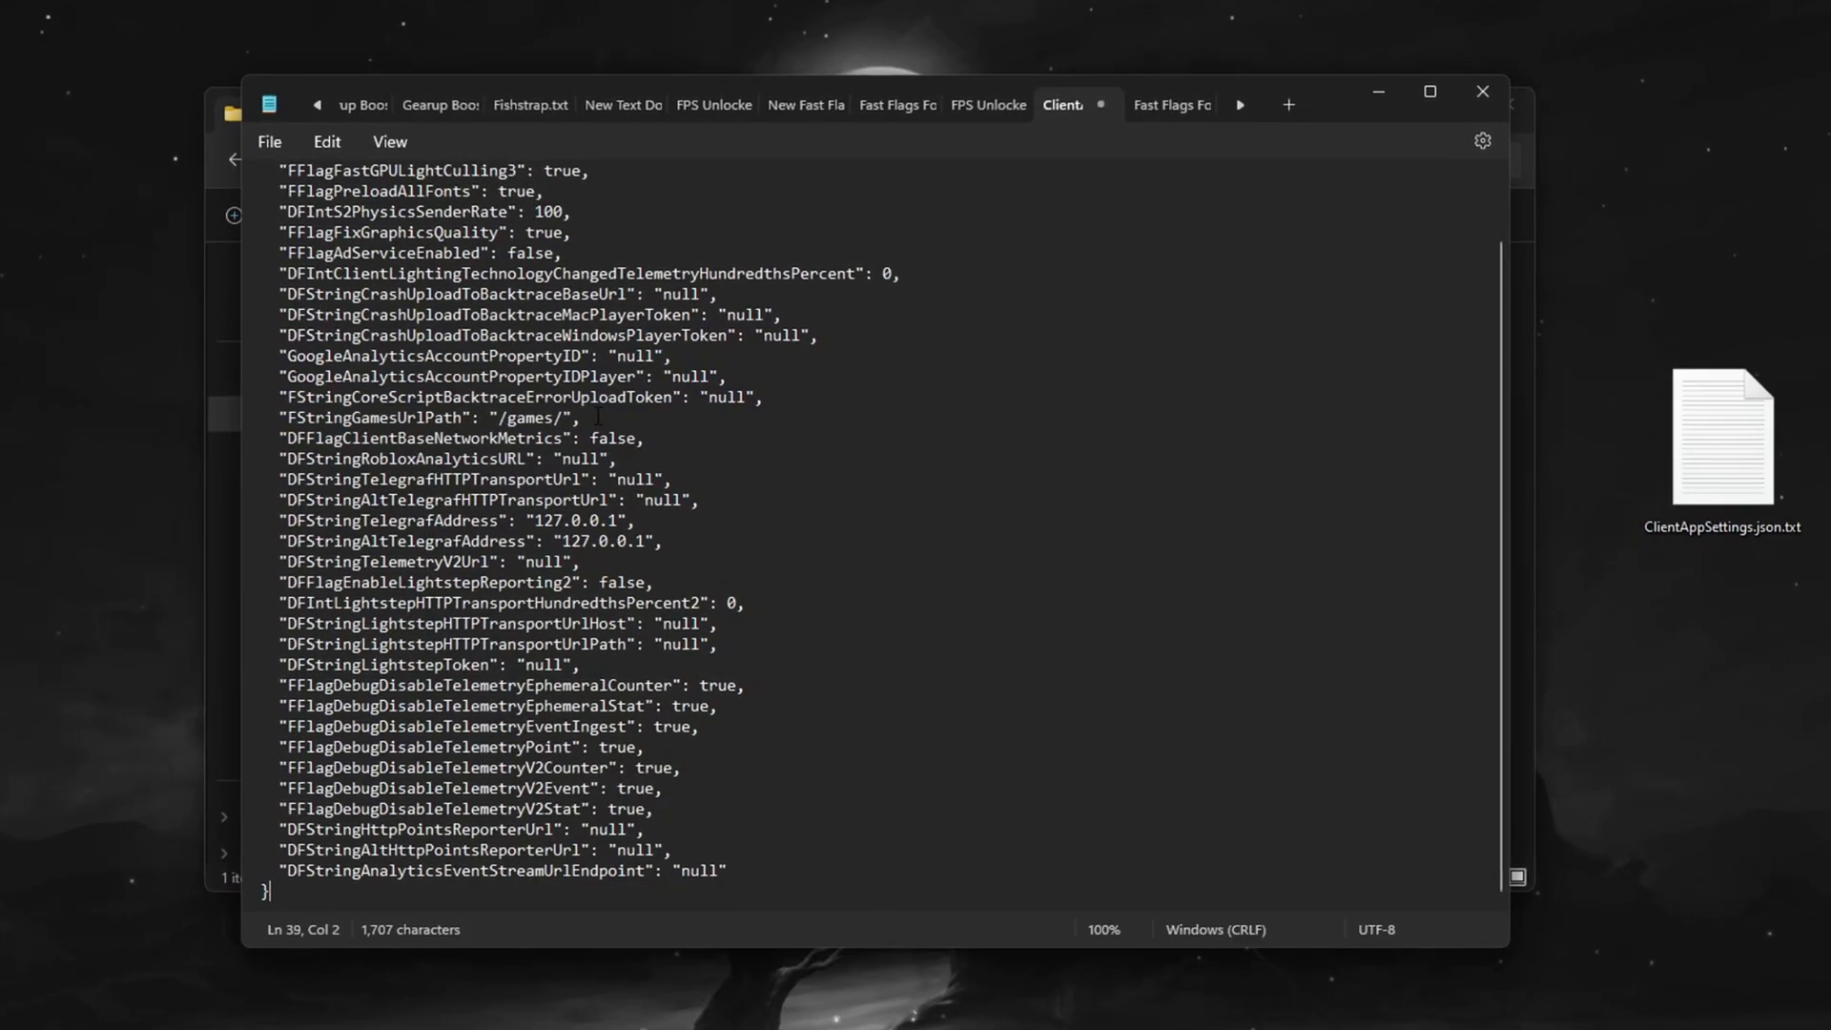
pyautogui.scroll(2, 858, 534)
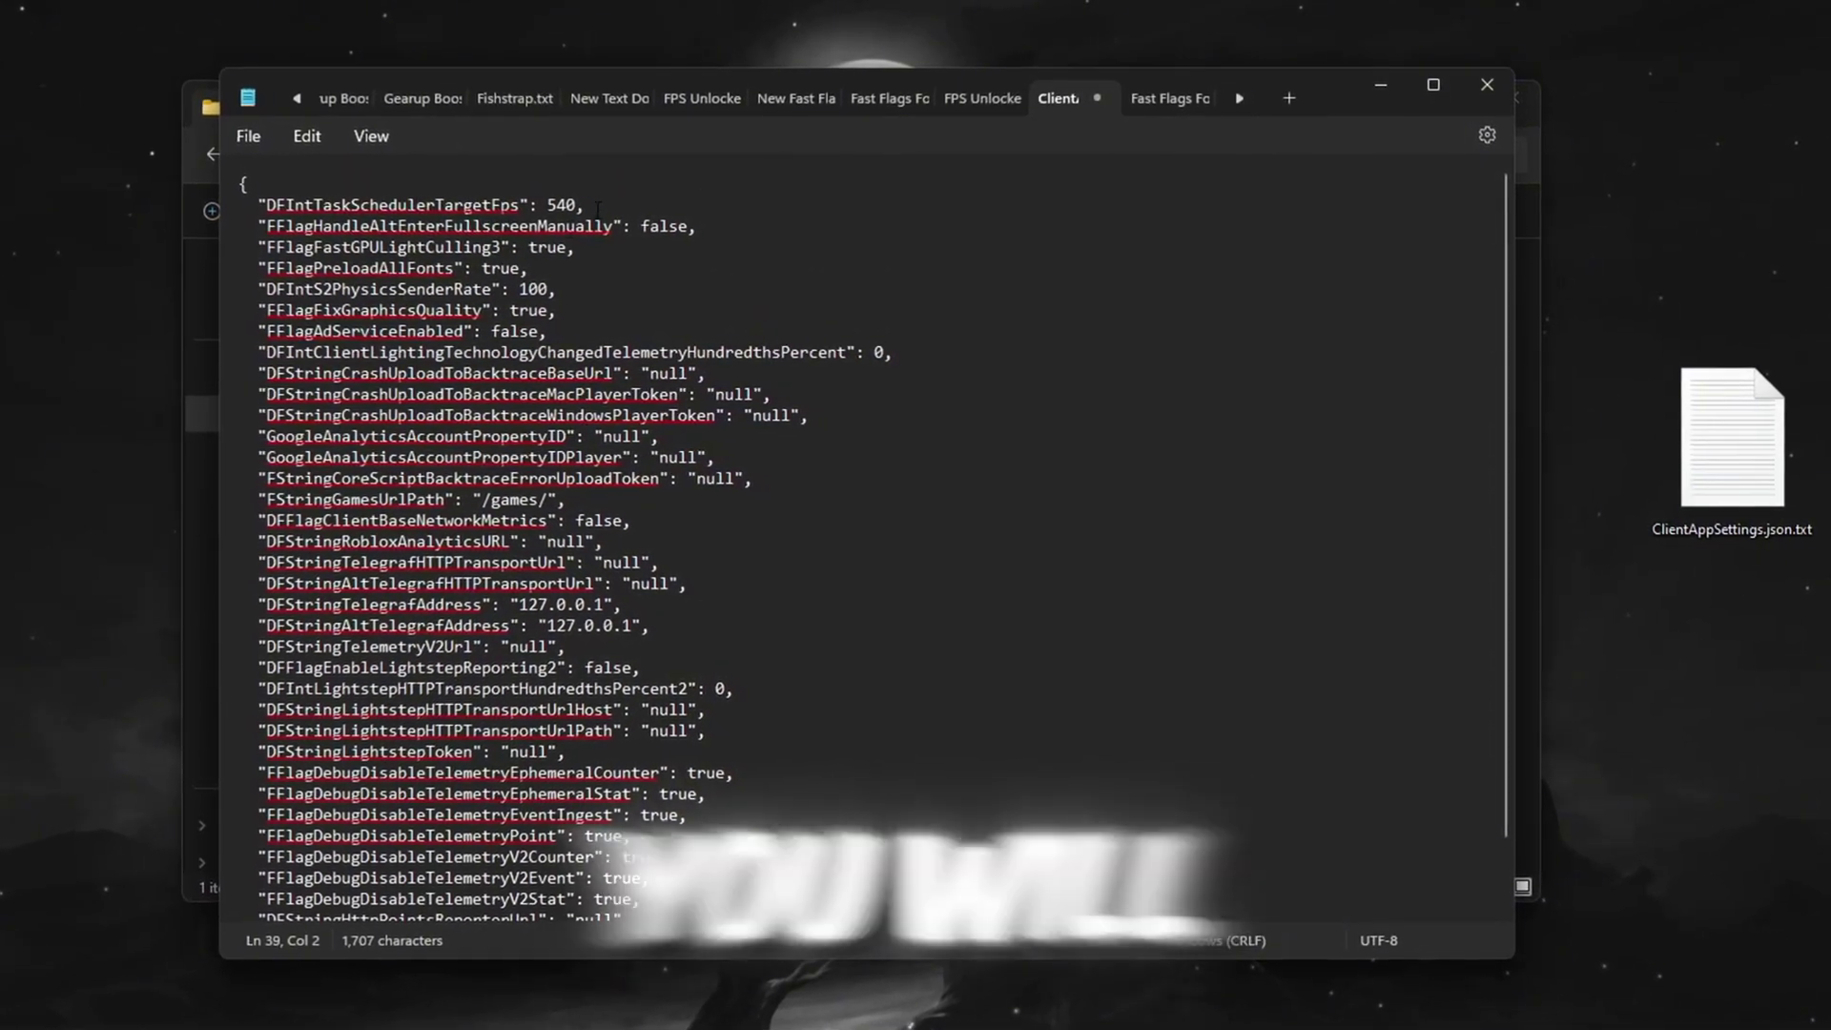
pyautogui.moveTo(260, 208); pyautogui.dragTo(252, 204)
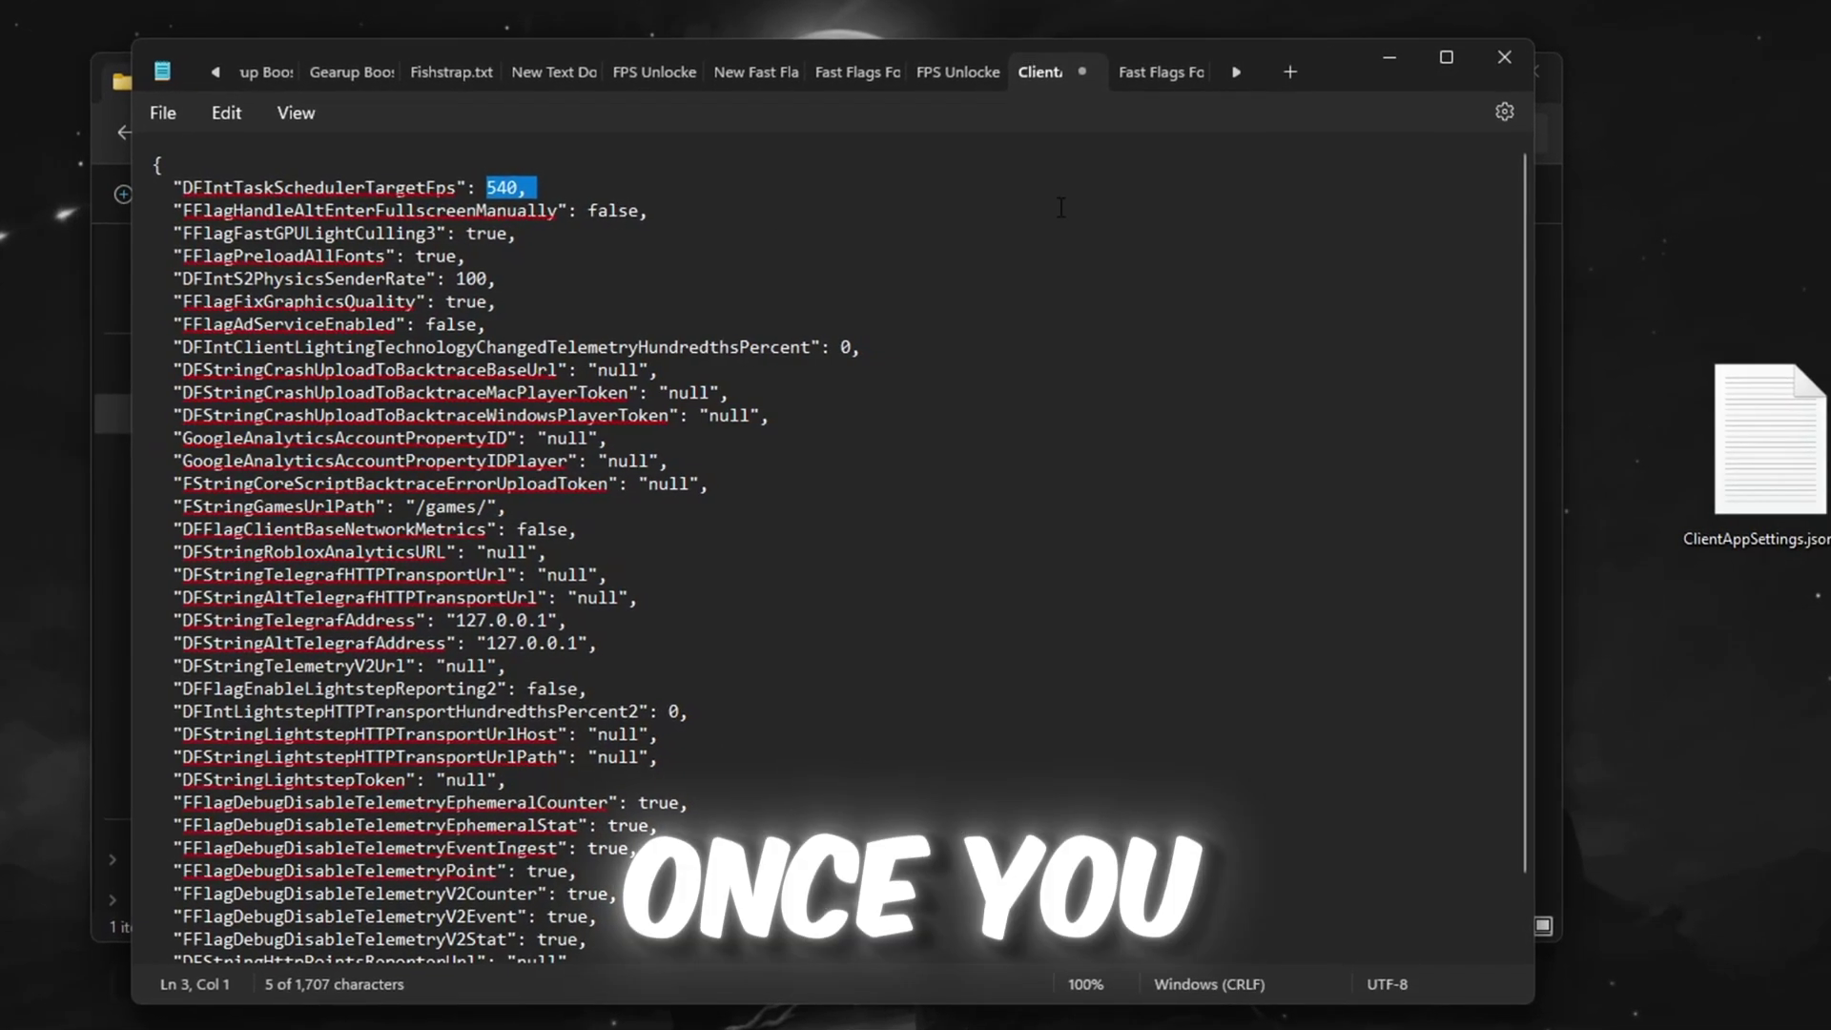
pyautogui.click(1507, 63)
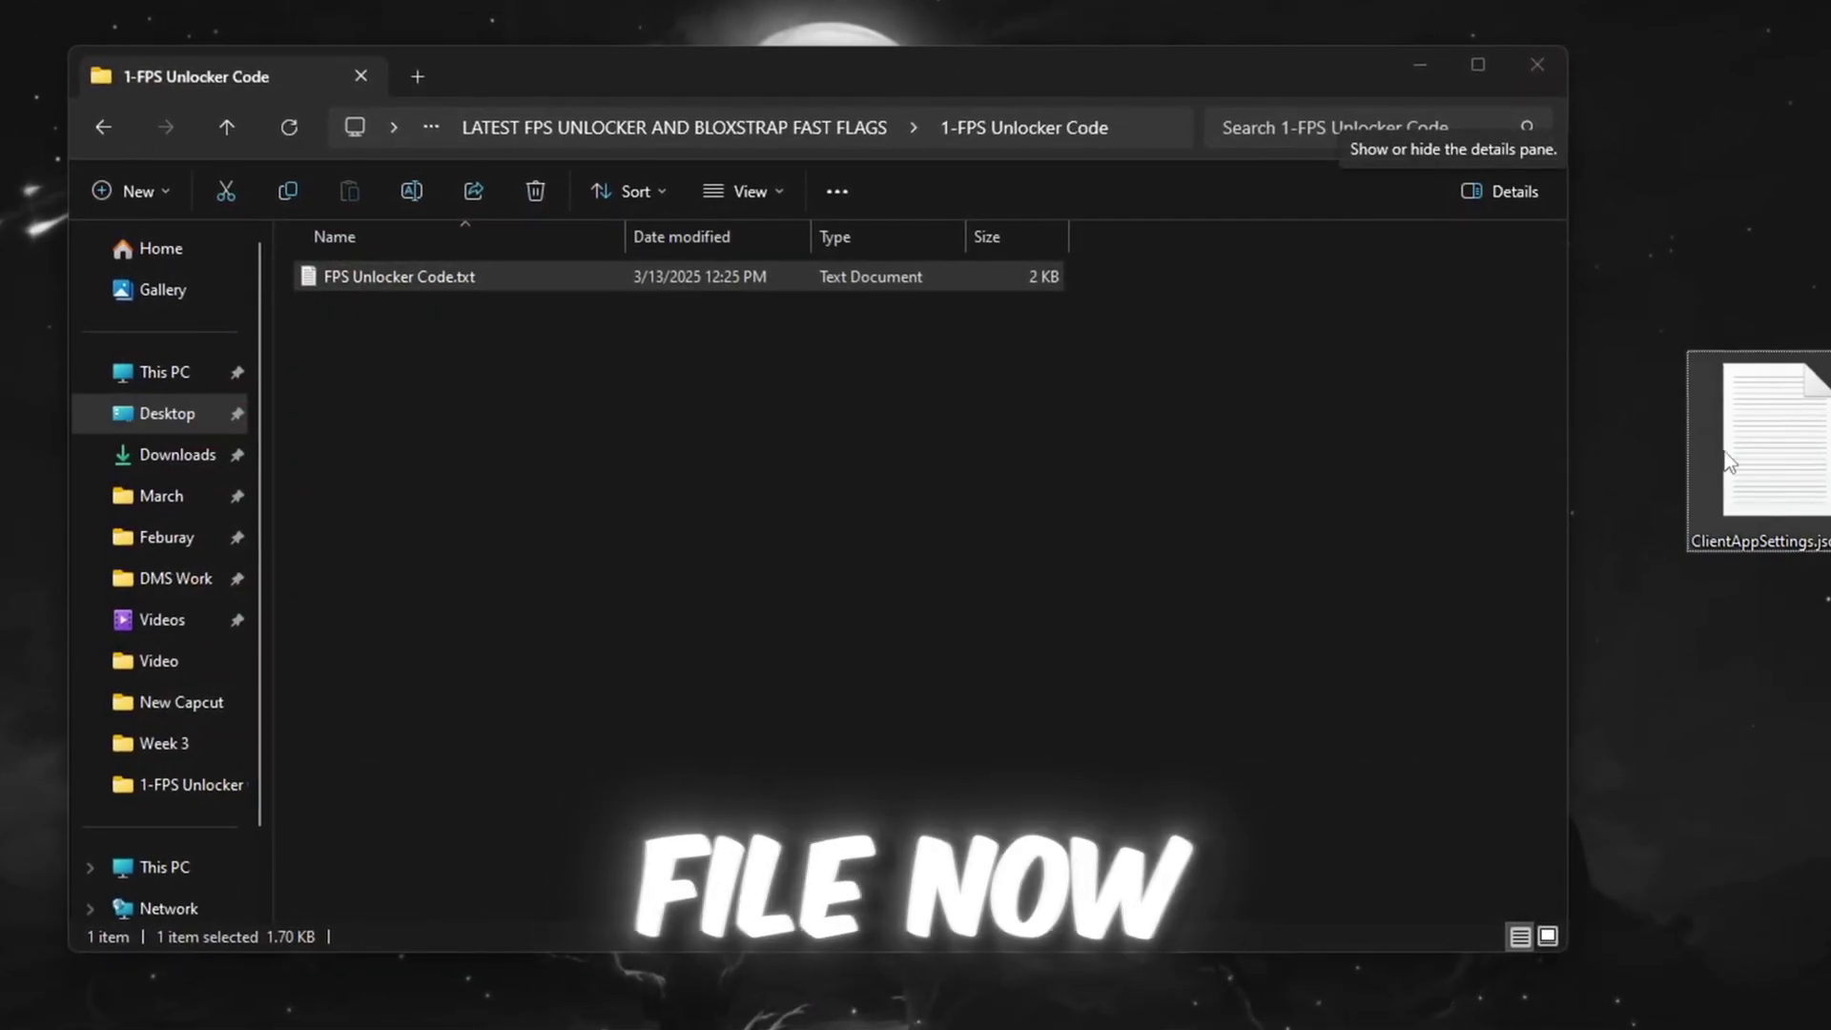
# Find Roblox Player through Windows search and open the installation directory its shortcut points to.
pyautogui.press('super')
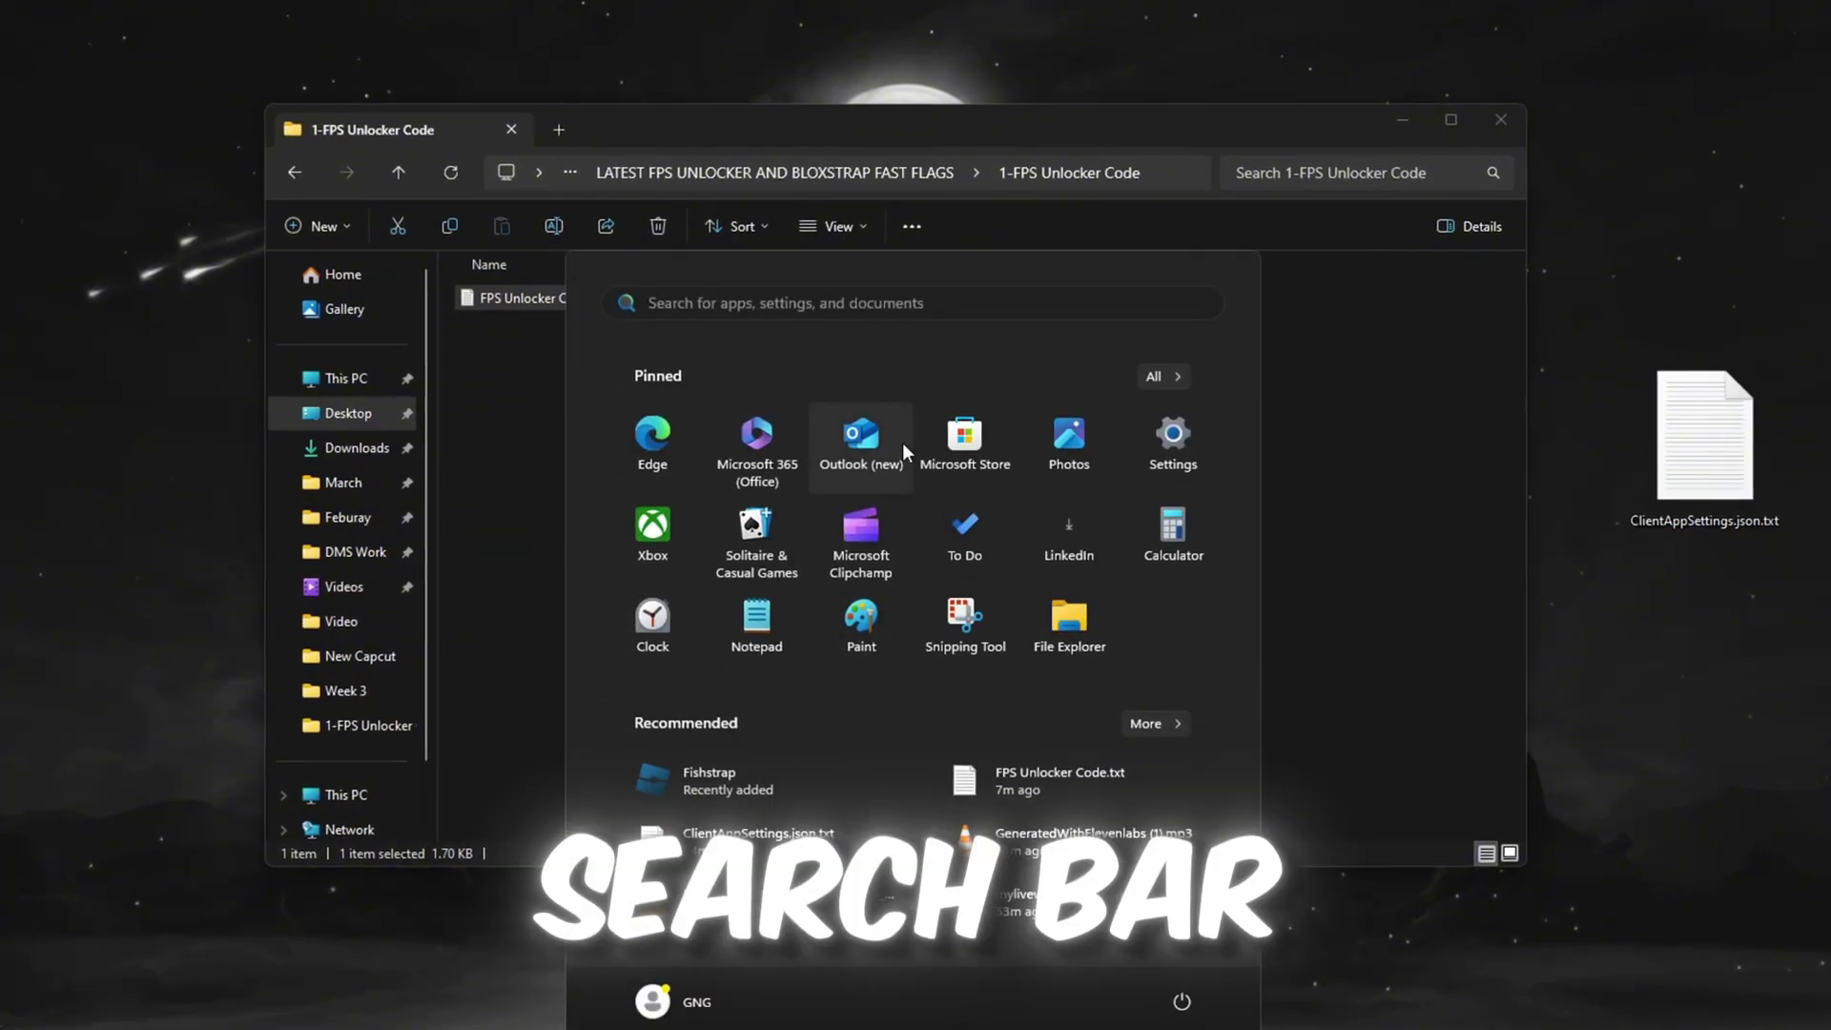
pyautogui.write('robl')
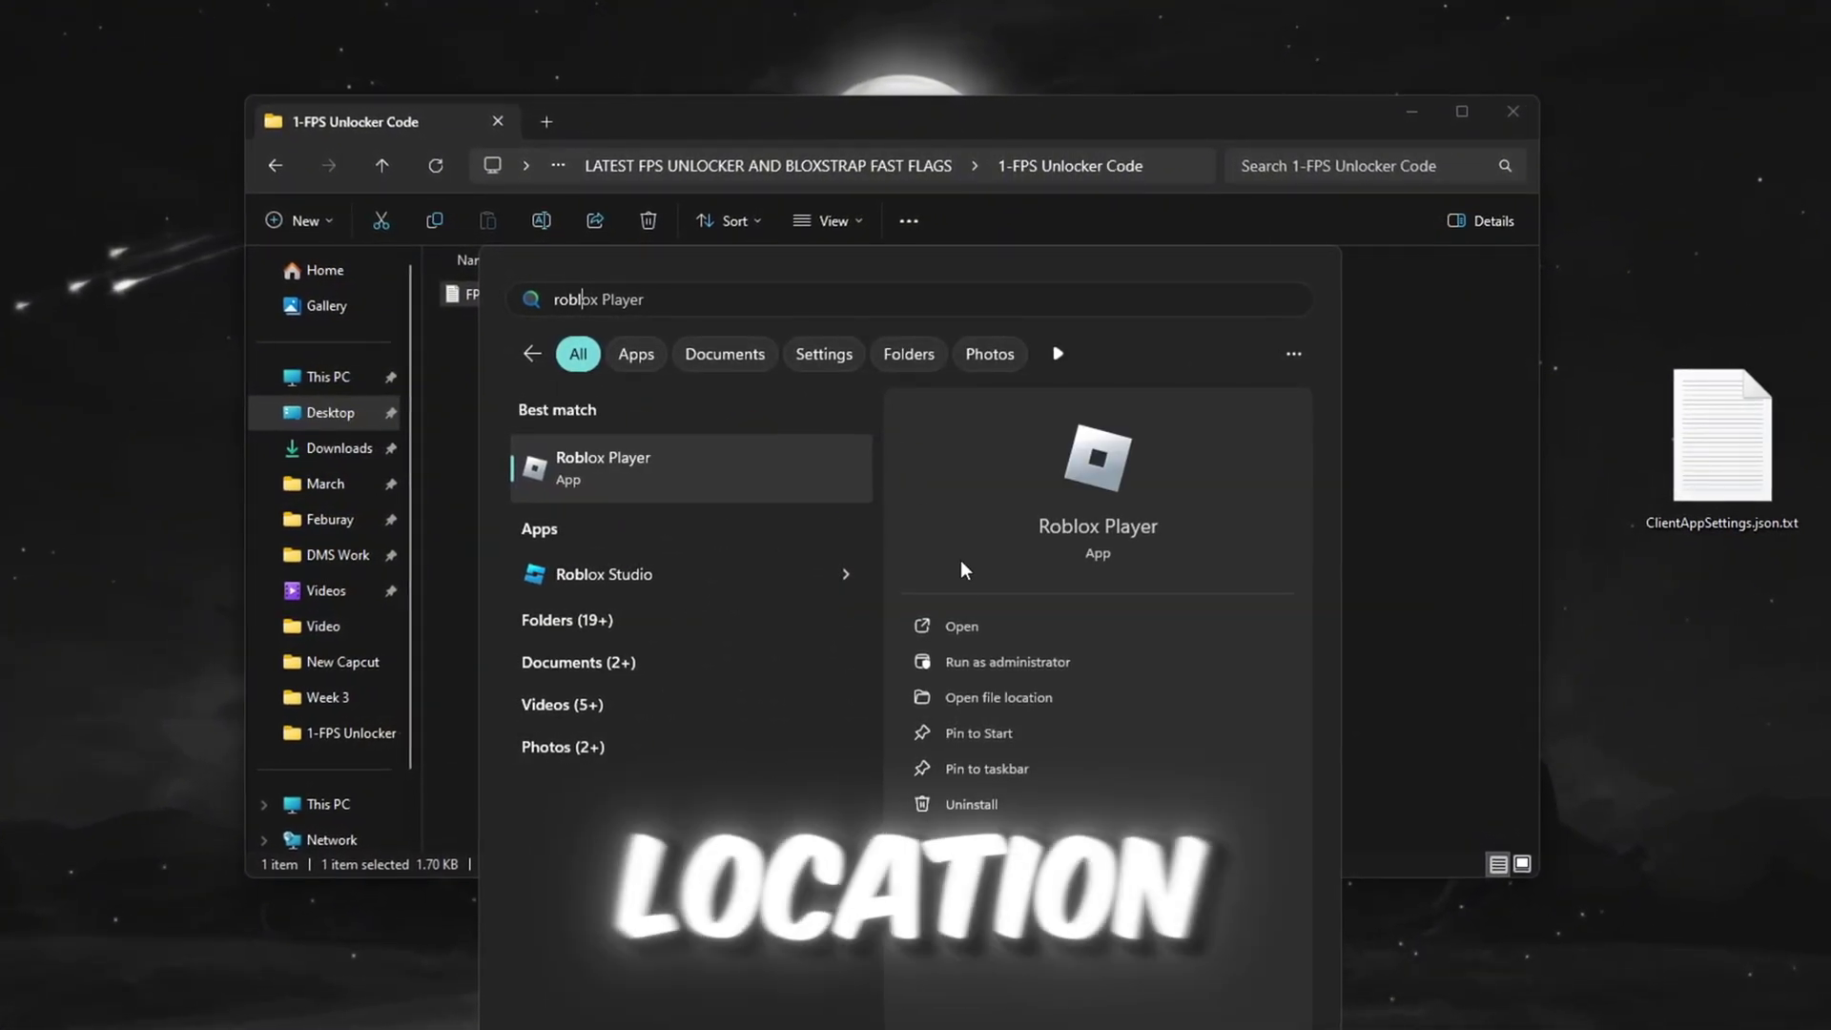
pyautogui.click(992, 697)
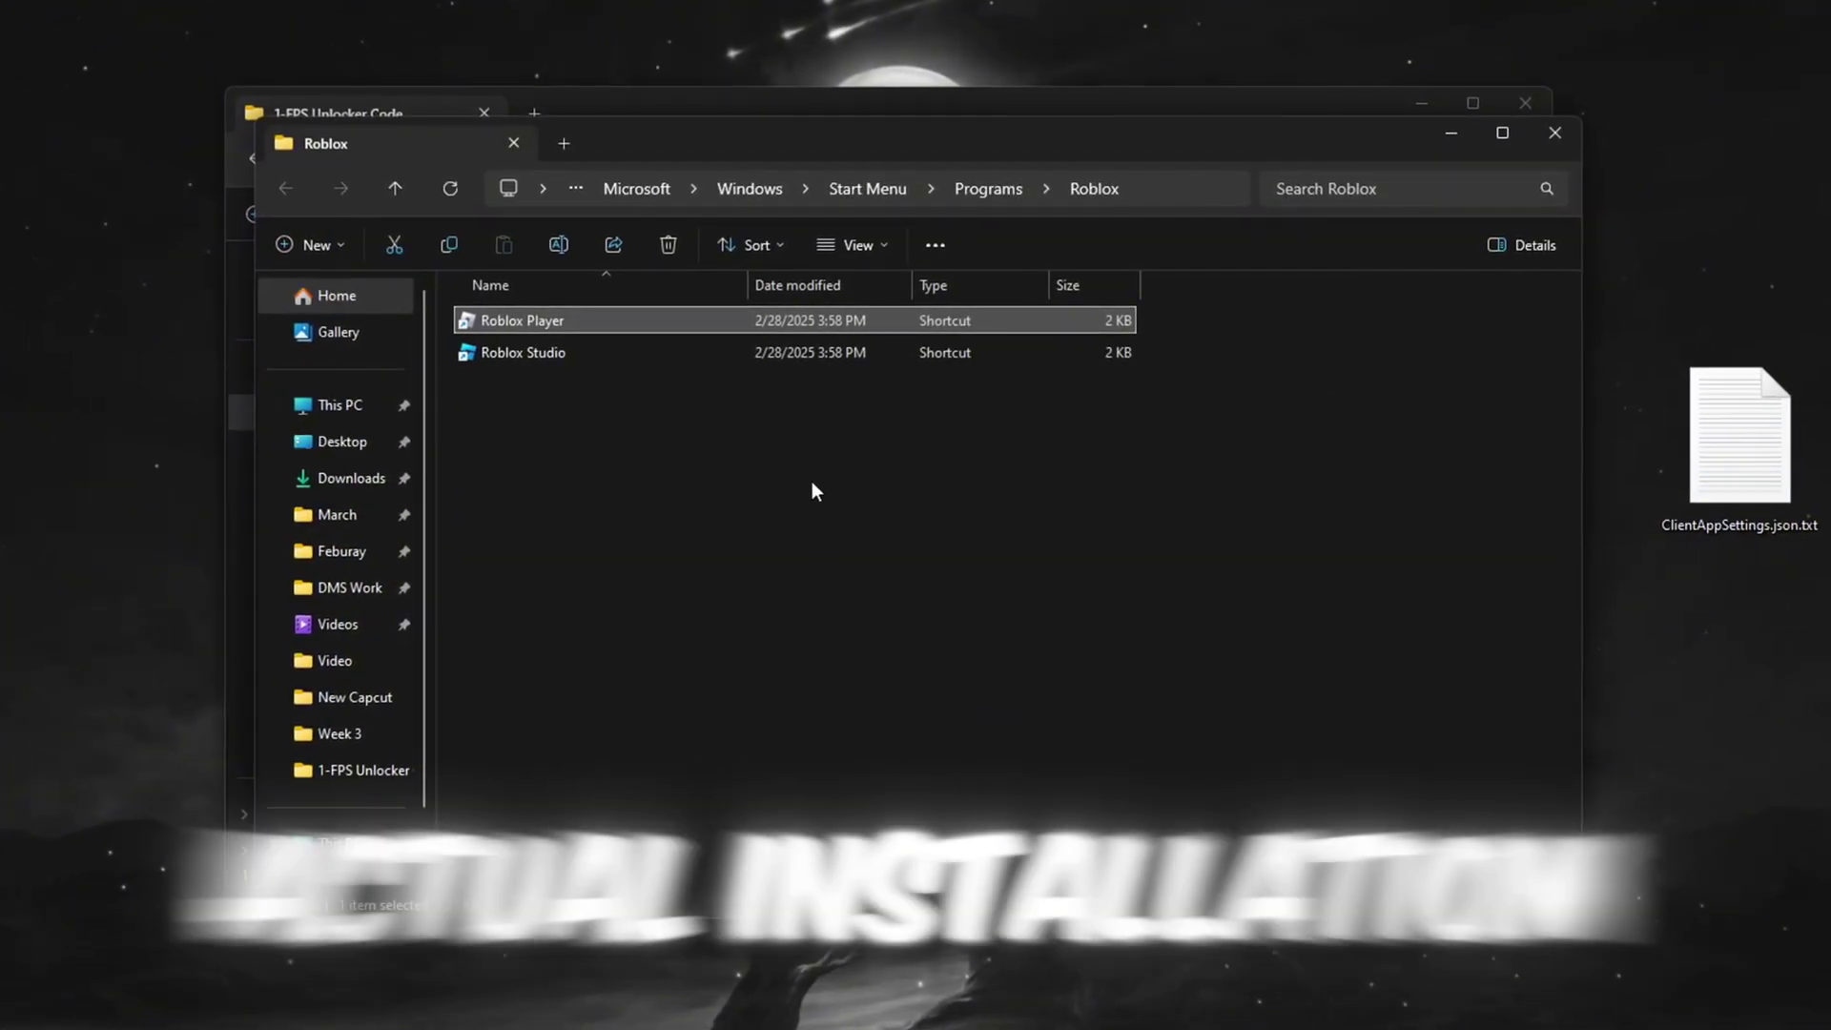
pyautogui.rightClick(577, 322)
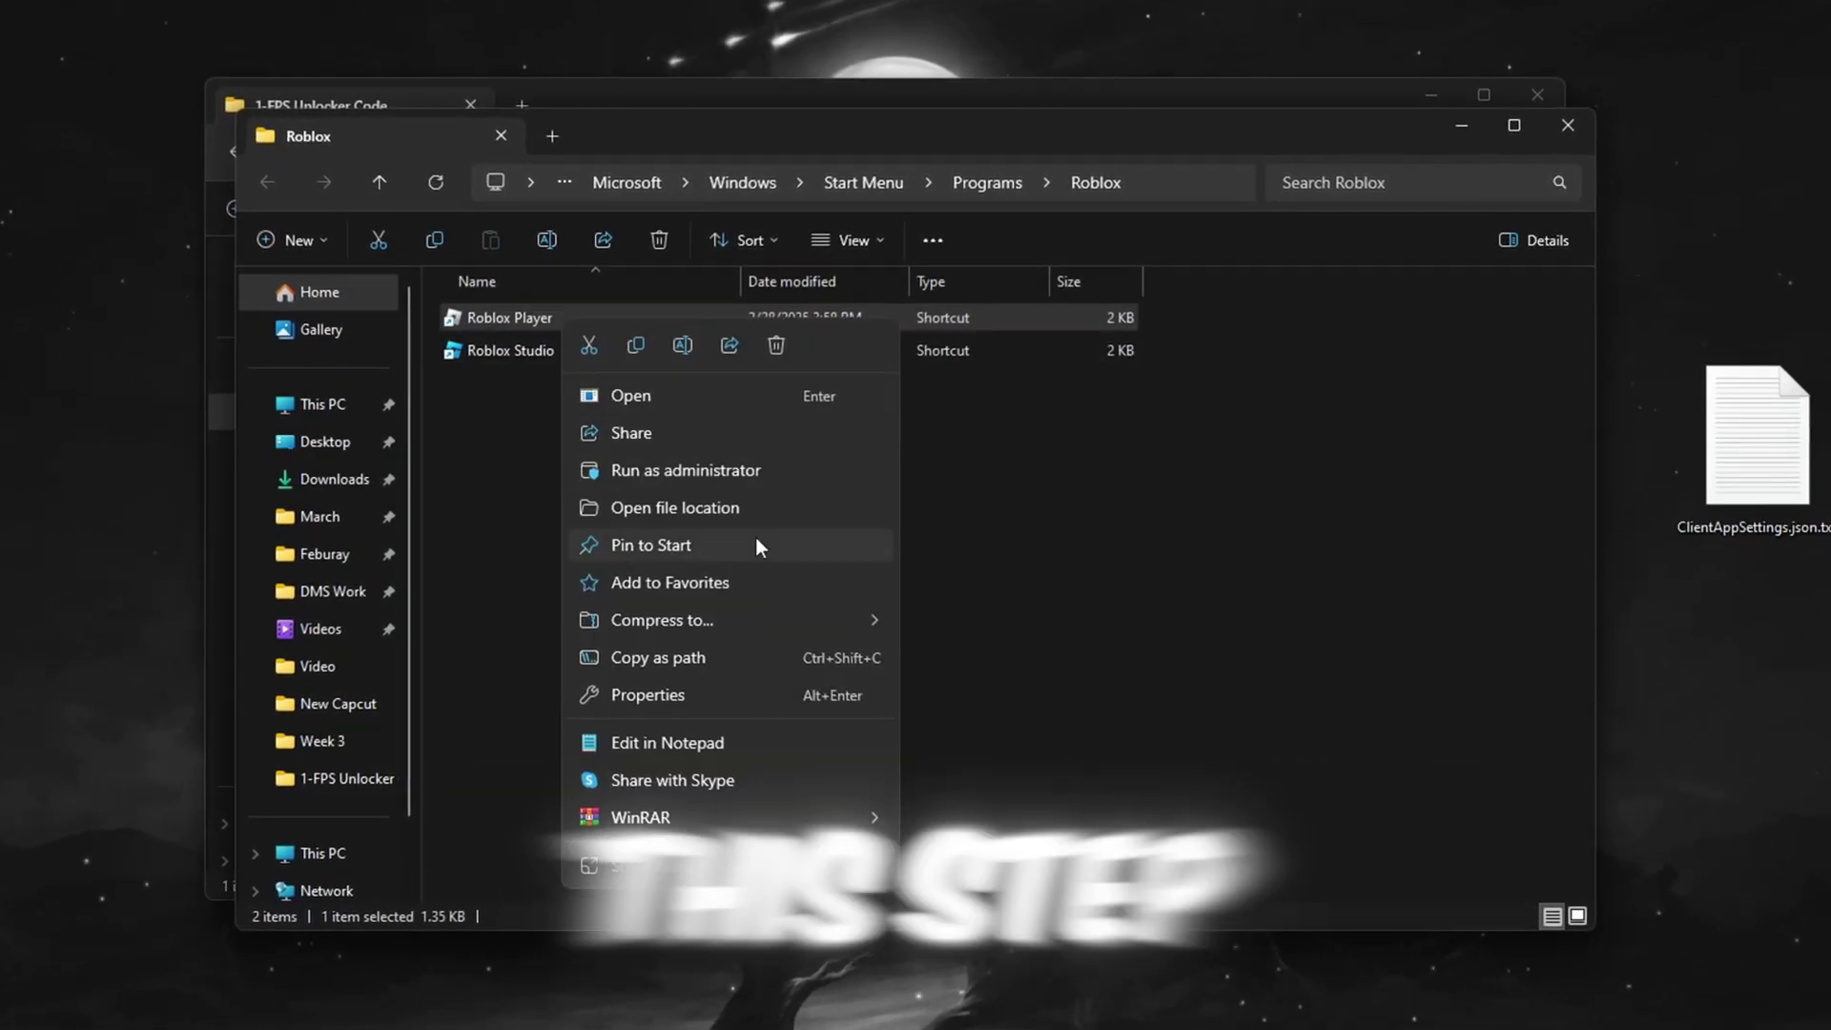
pyautogui.click(761, 521)
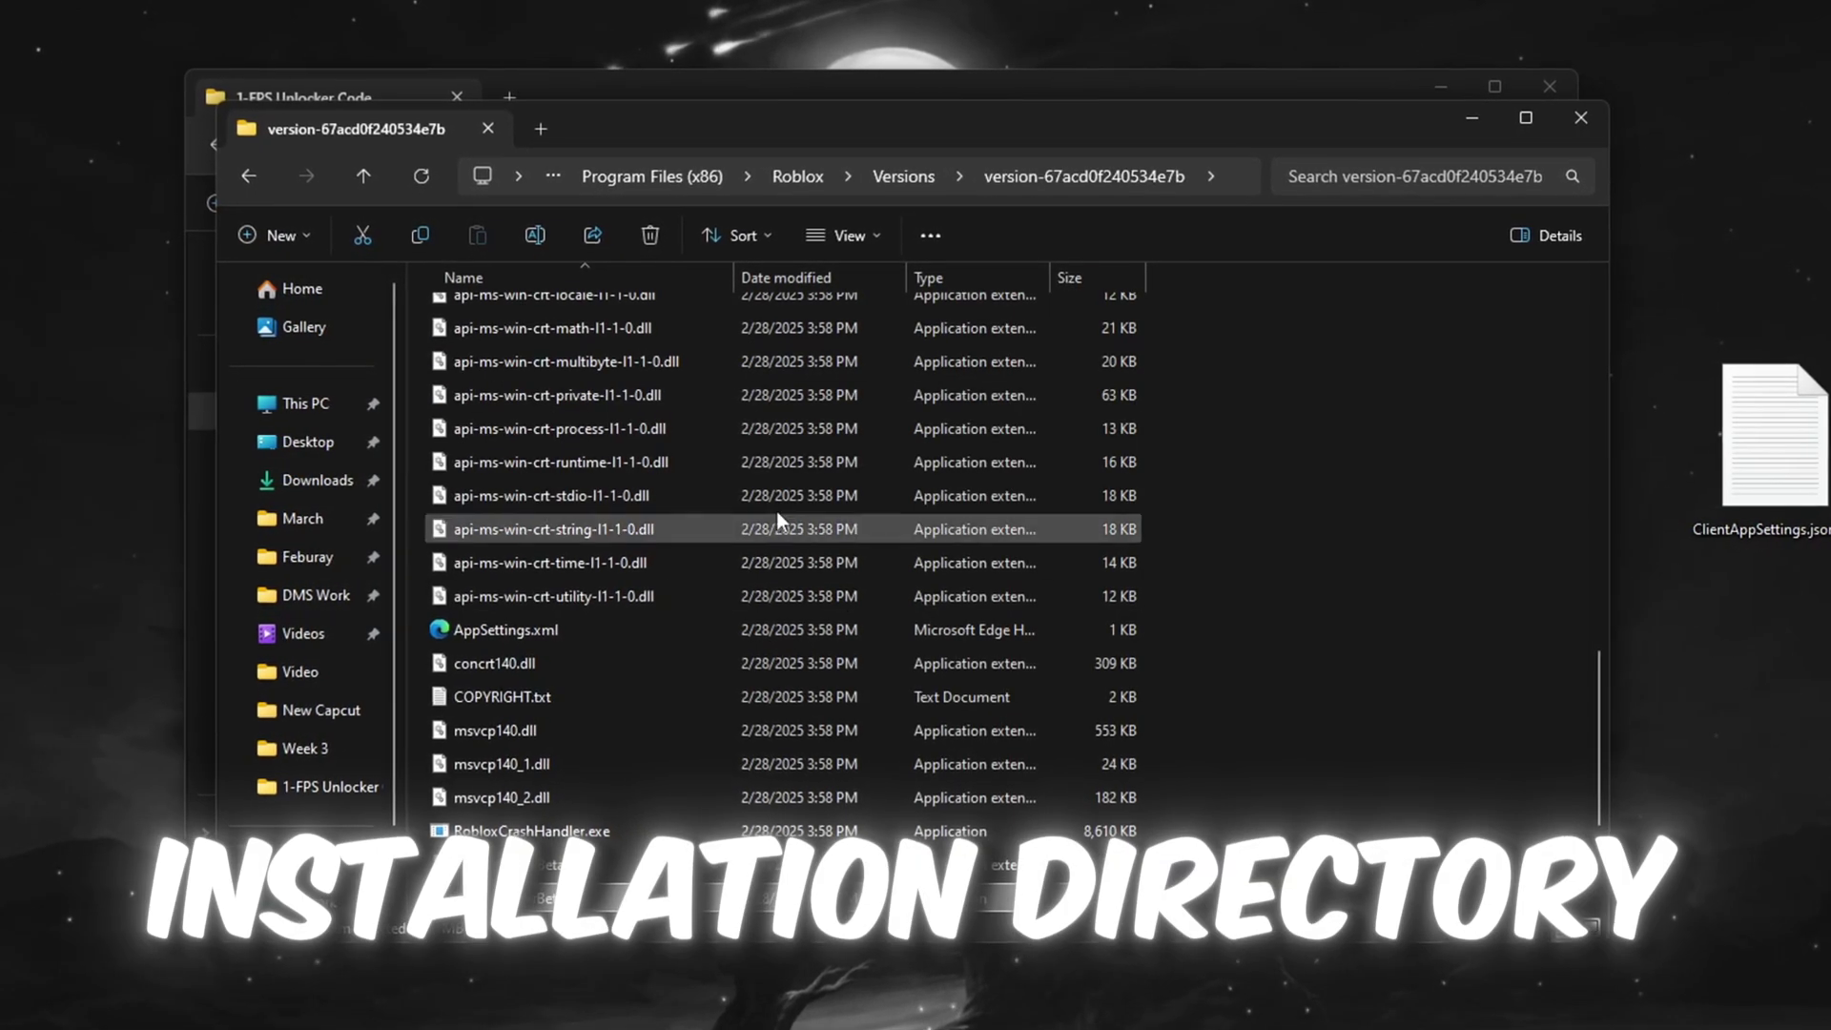
# Open the ClientSettings folder in the Roblox version directory, then close its window.
pyautogui.scroll(10, 744, 537)
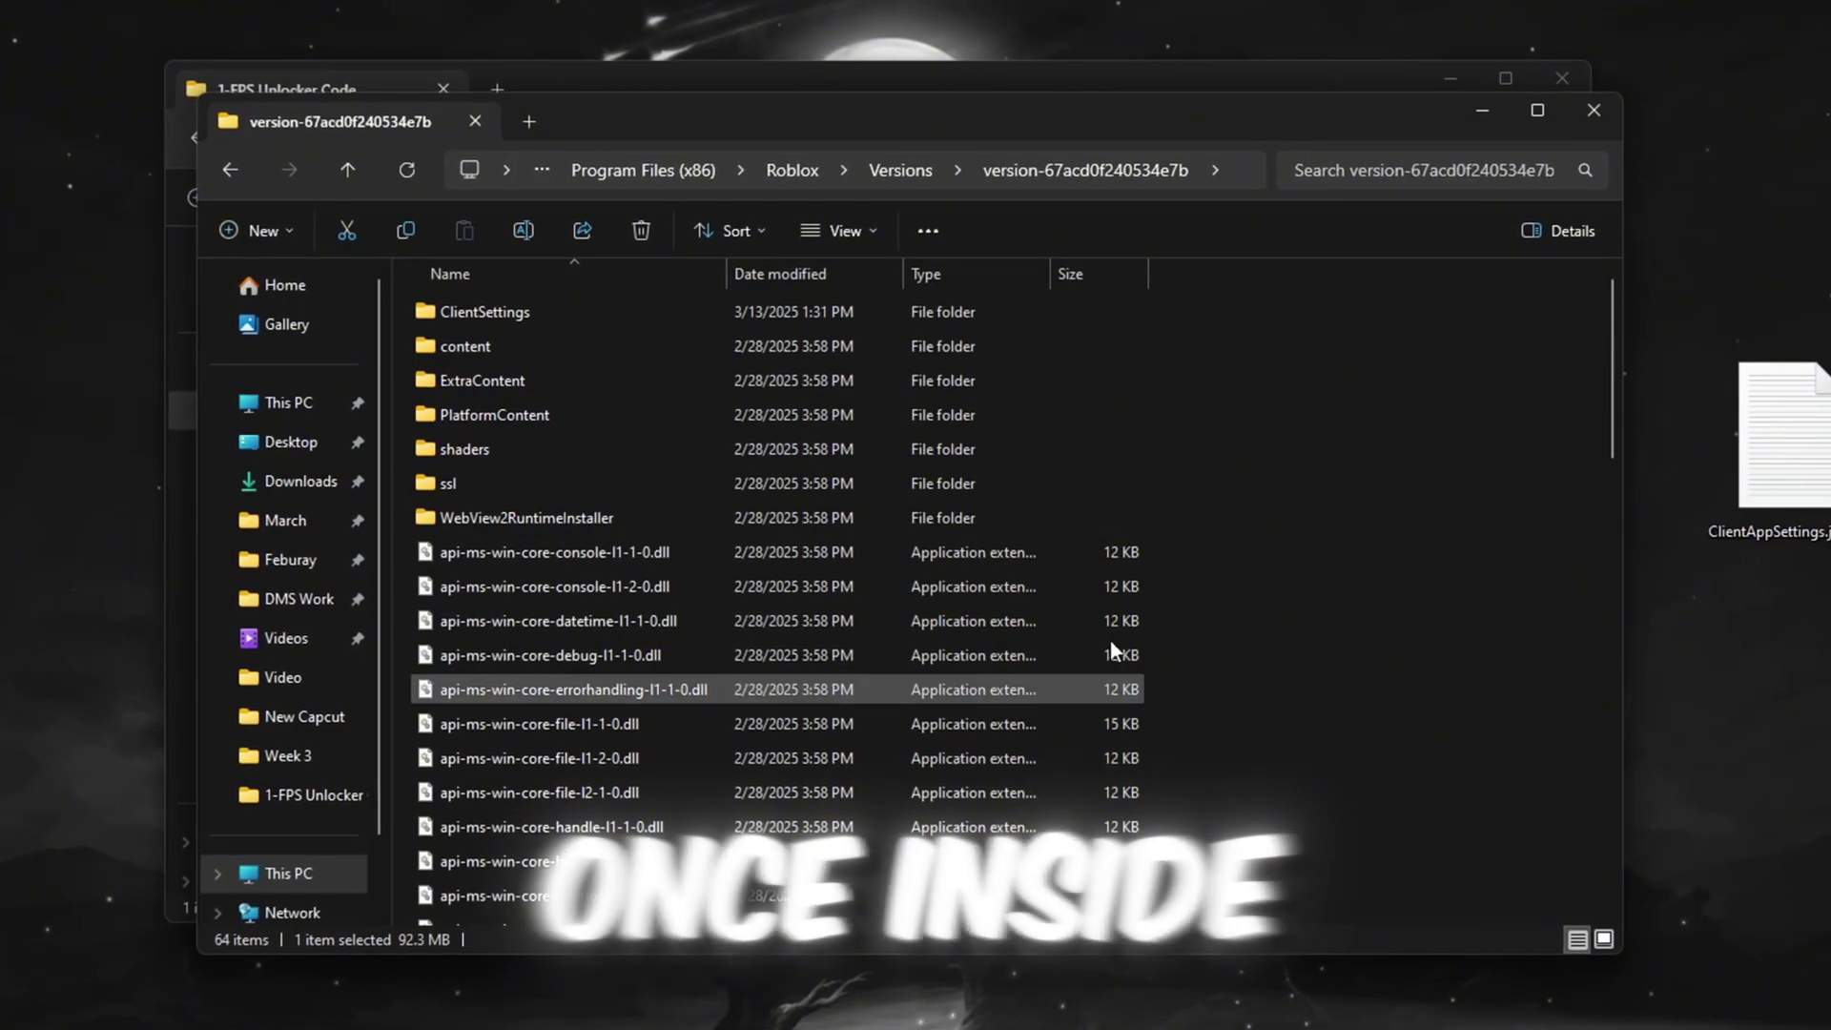
pyautogui.click(489, 311)
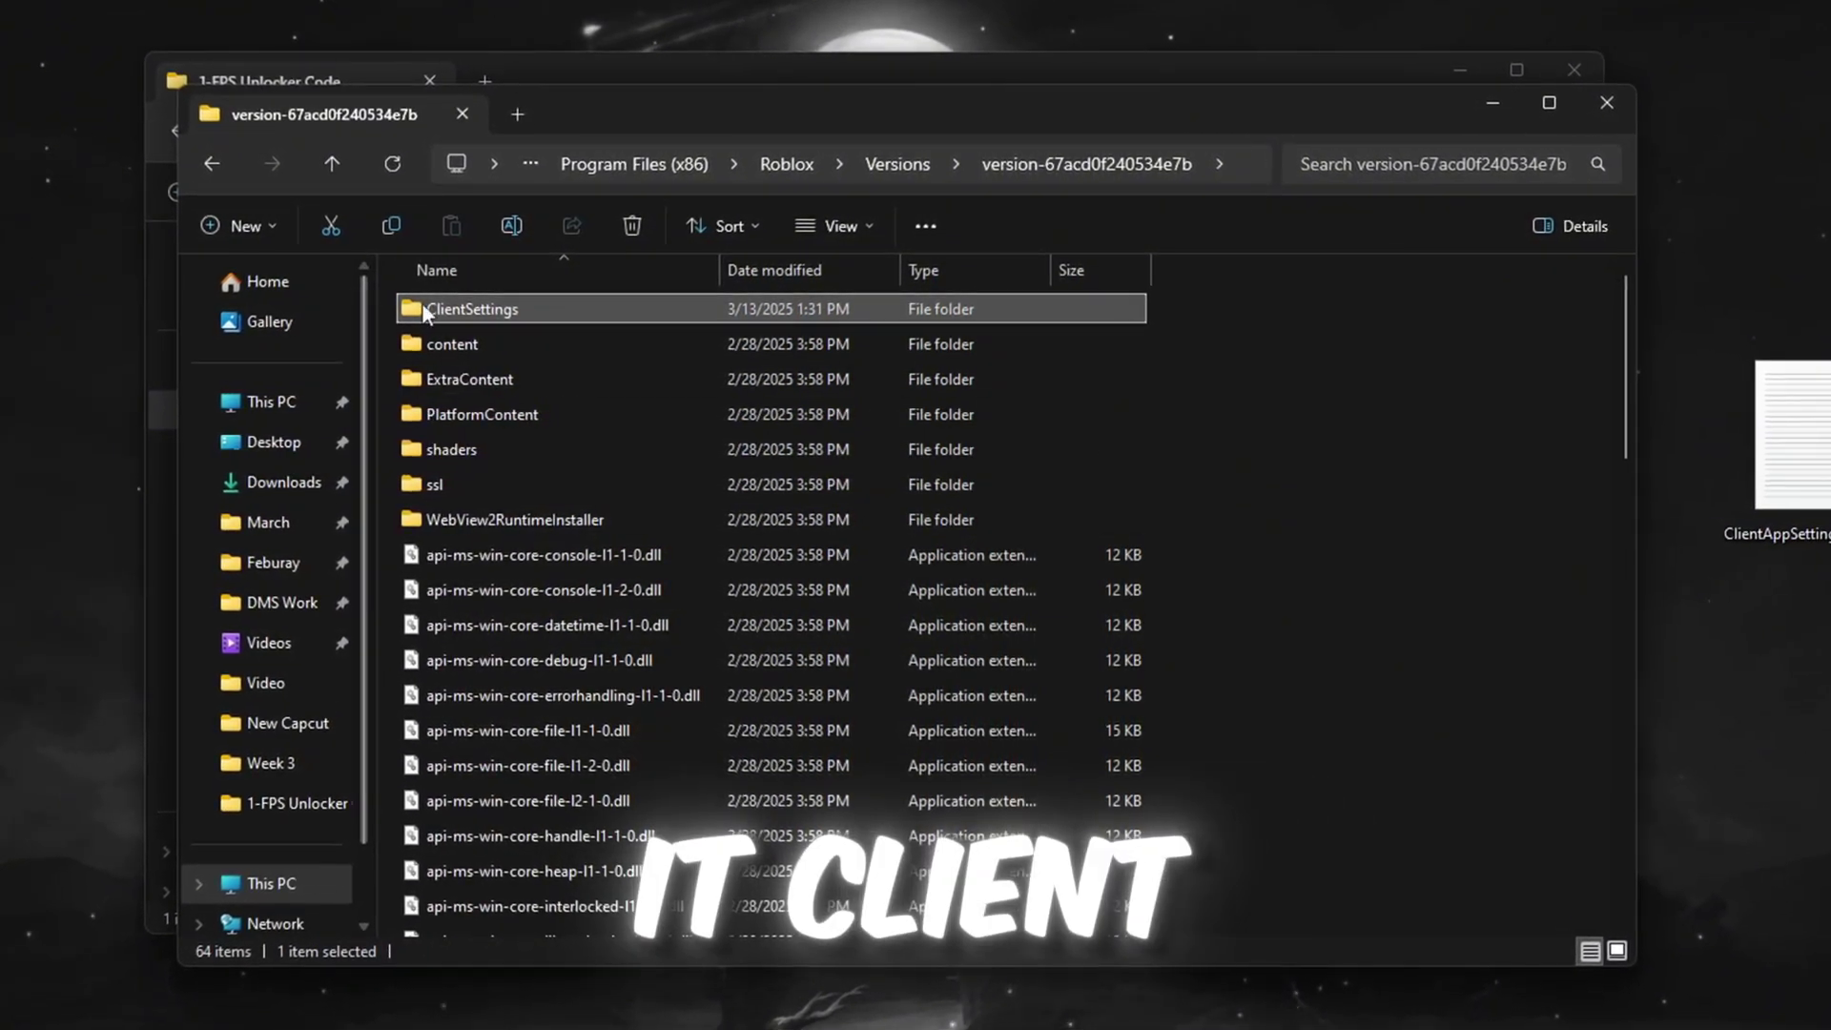
pyautogui.doubleClick(466, 308)
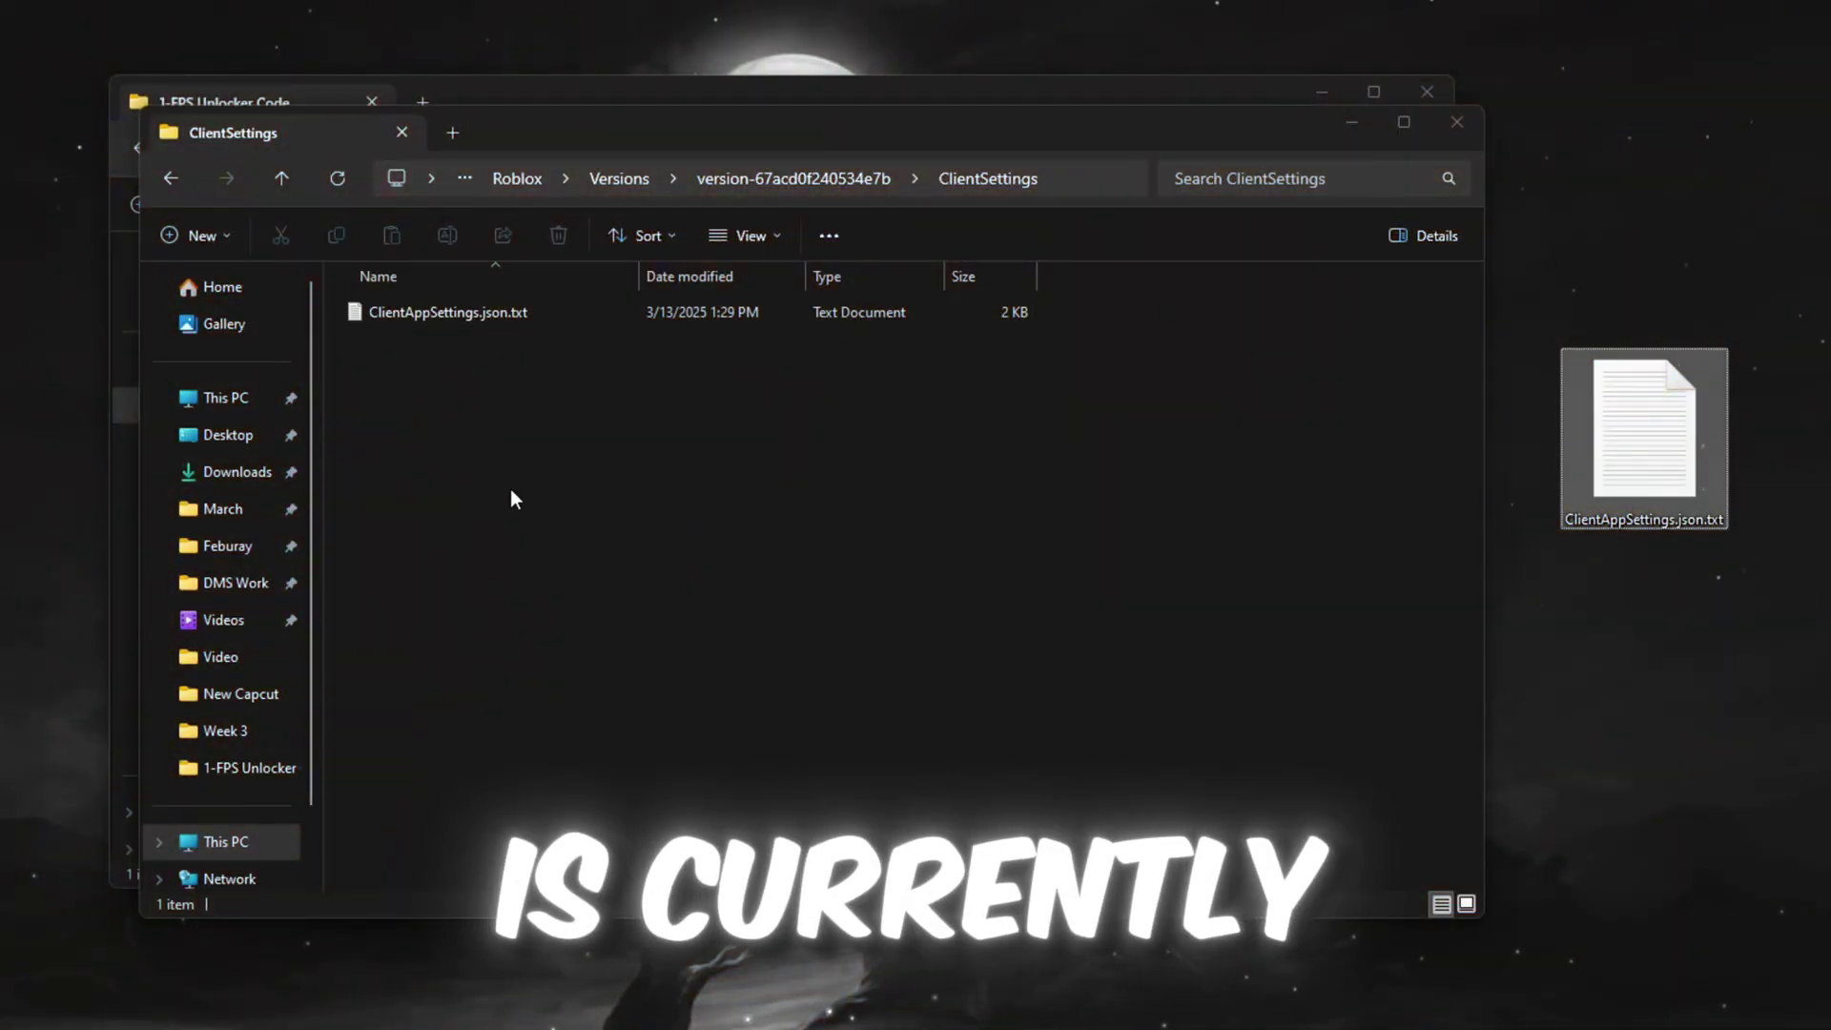
pyautogui.click(1455, 124)
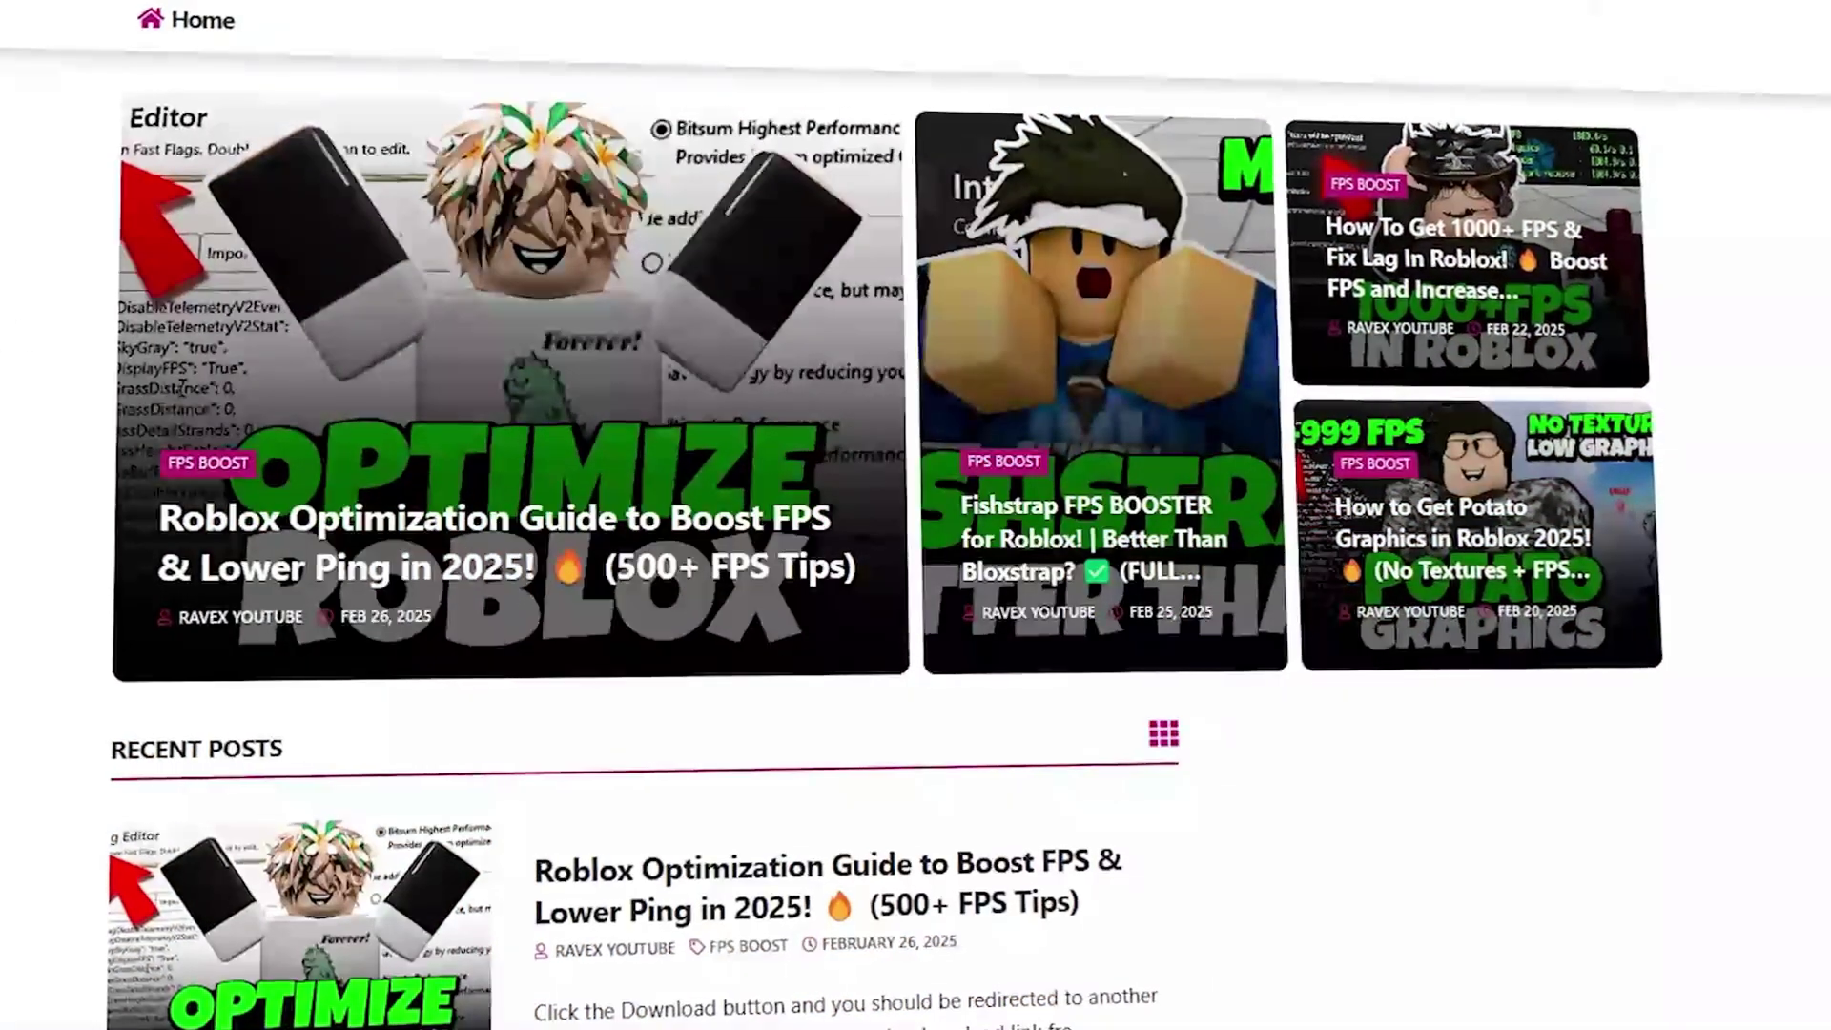
pyautogui.scroll(-5, 915, 515)
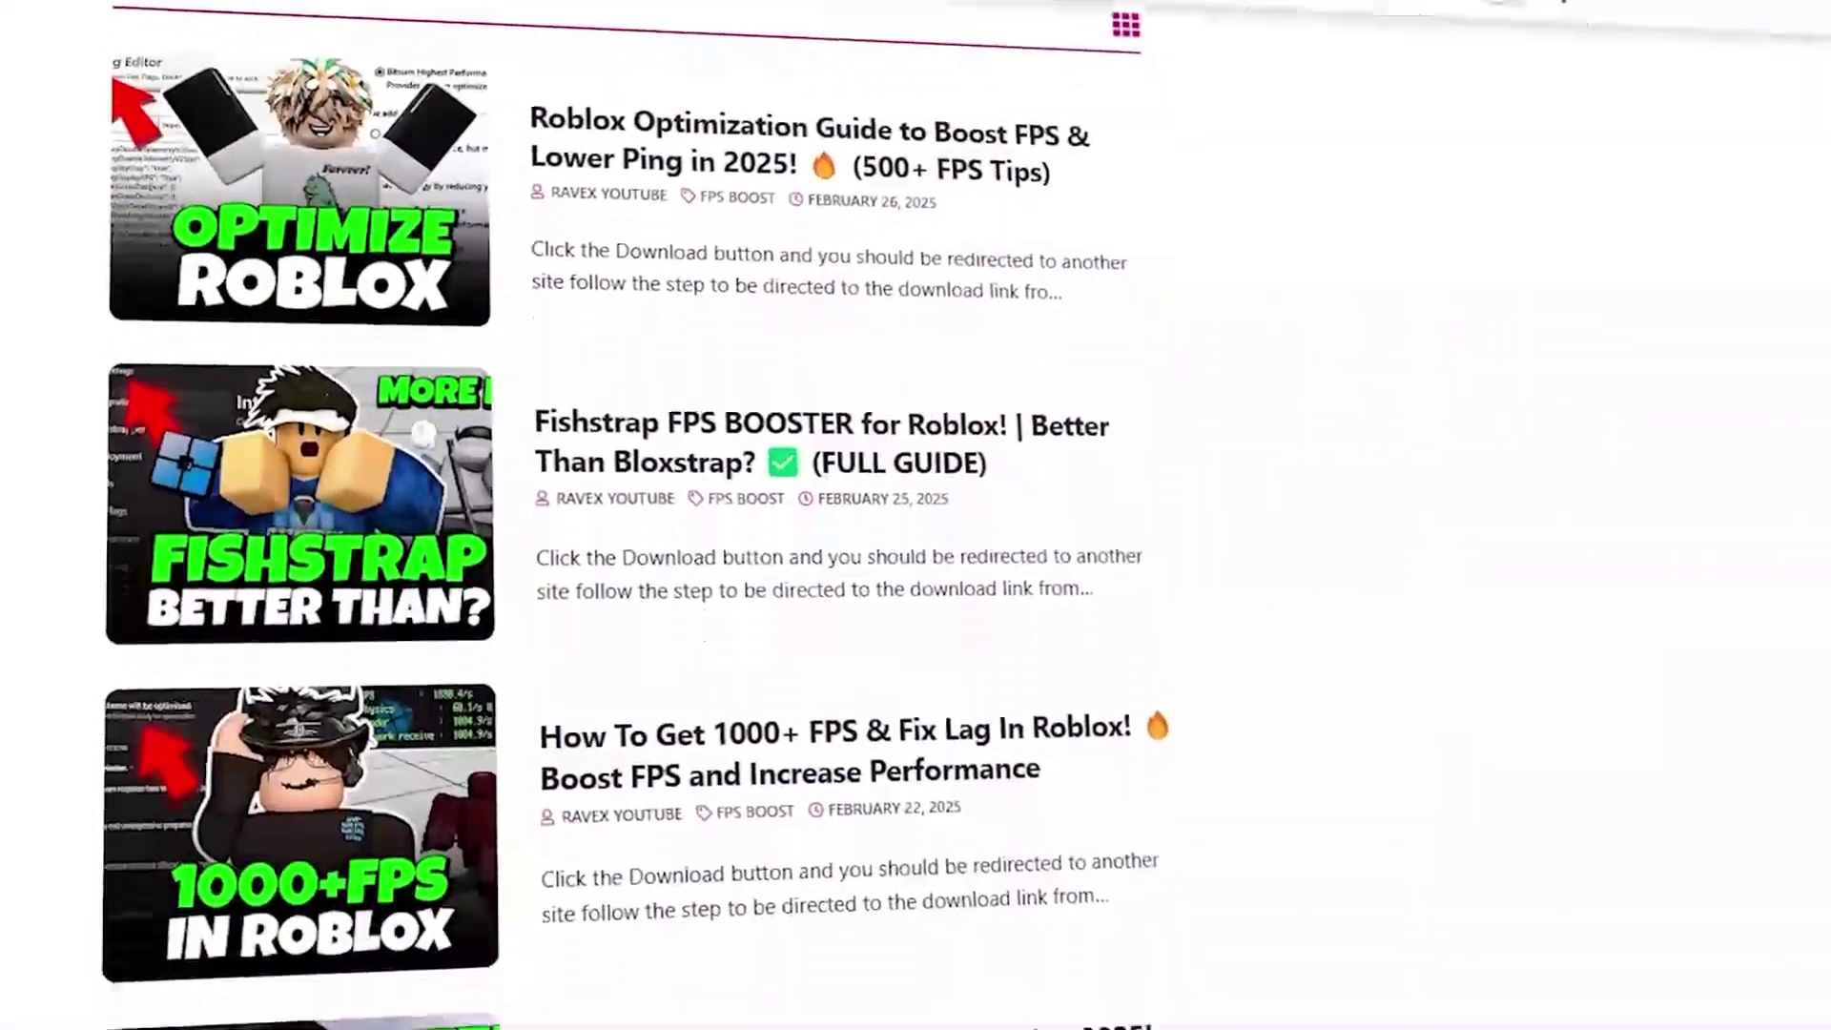
# Open the 2-Bloxstrap & Fast Flags folder and select the Bloxstrap.exe installer.
pyautogui.scroll(-5, 915, 515)
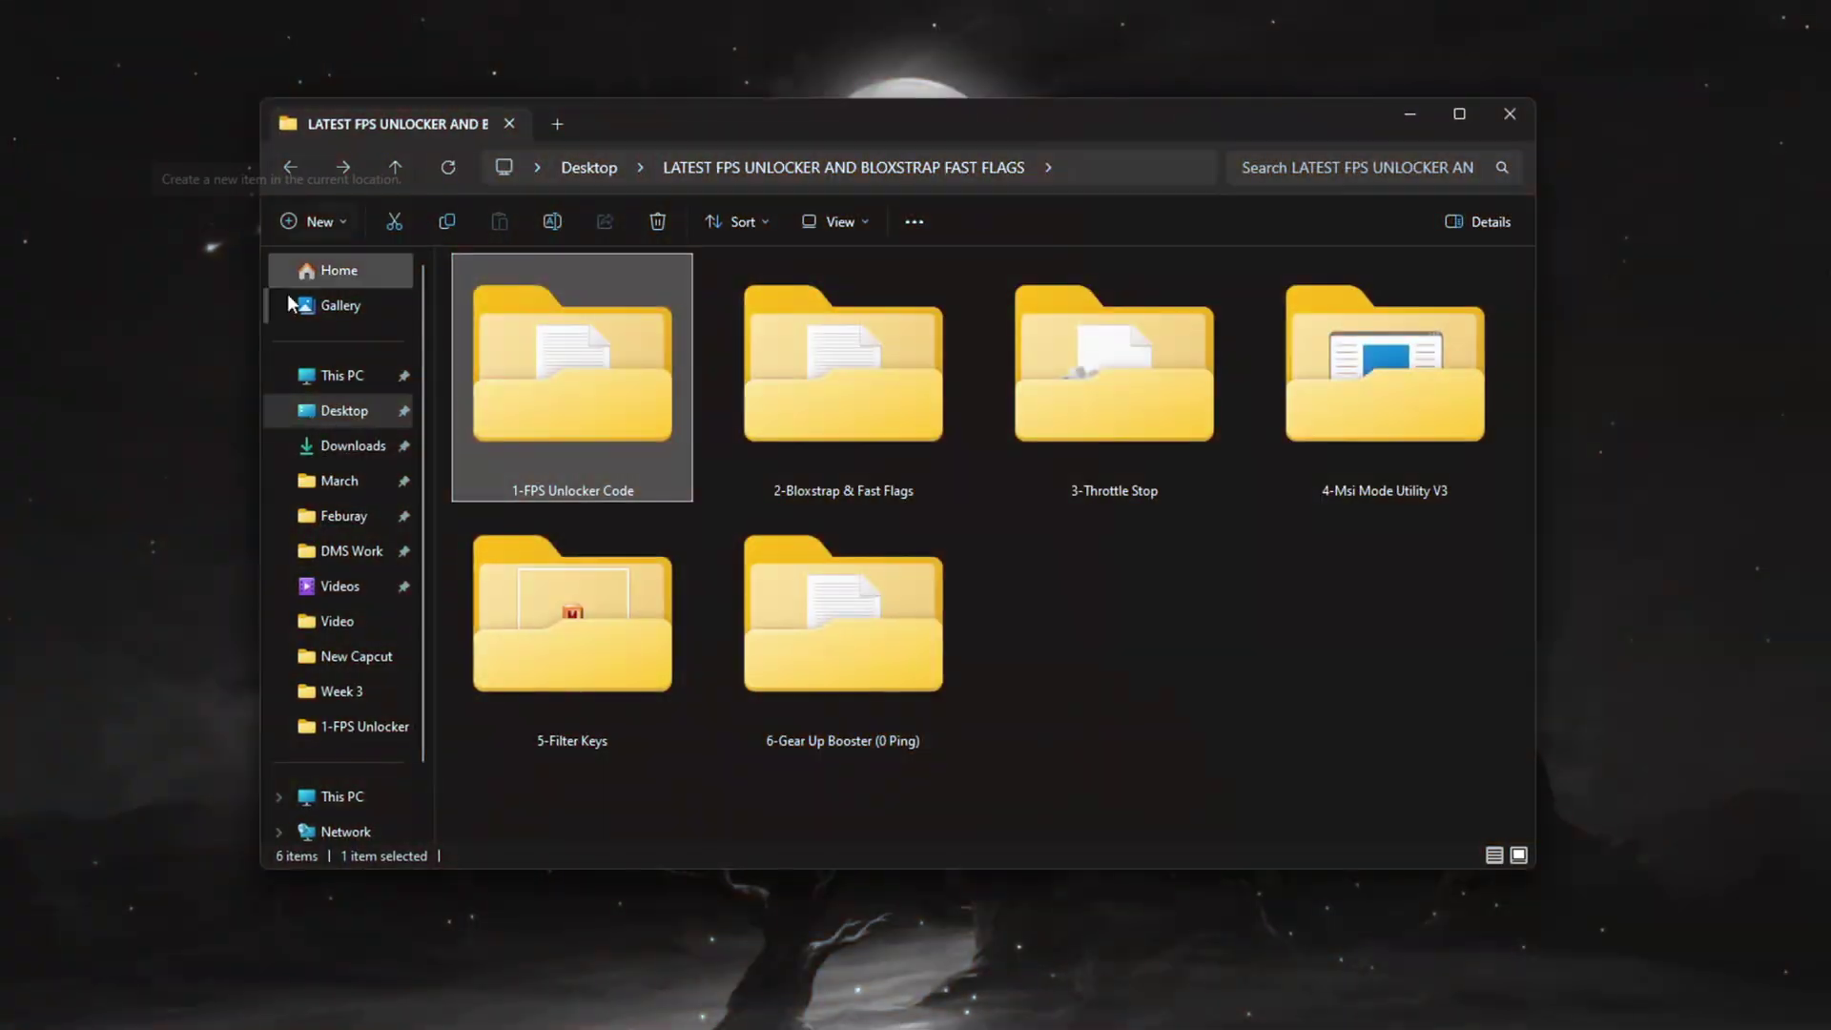
pyautogui.click(904, 392)
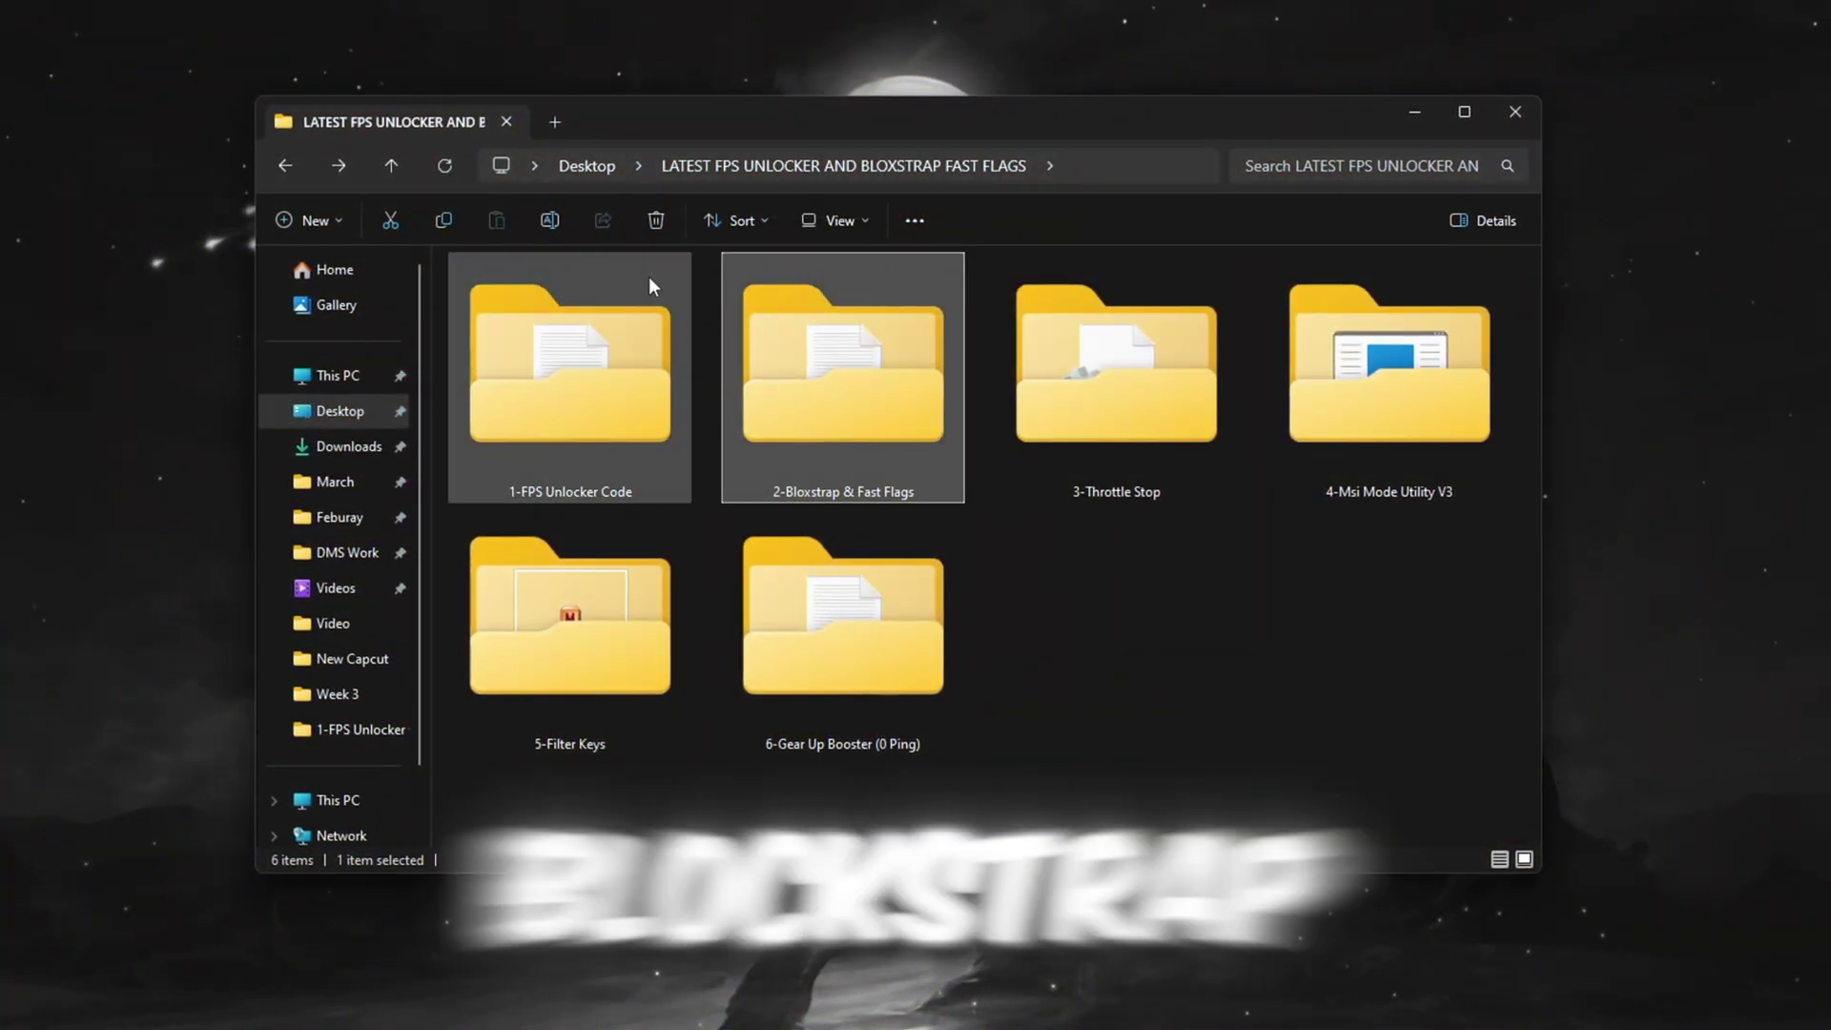
pyautogui.doubleClick(828, 384)
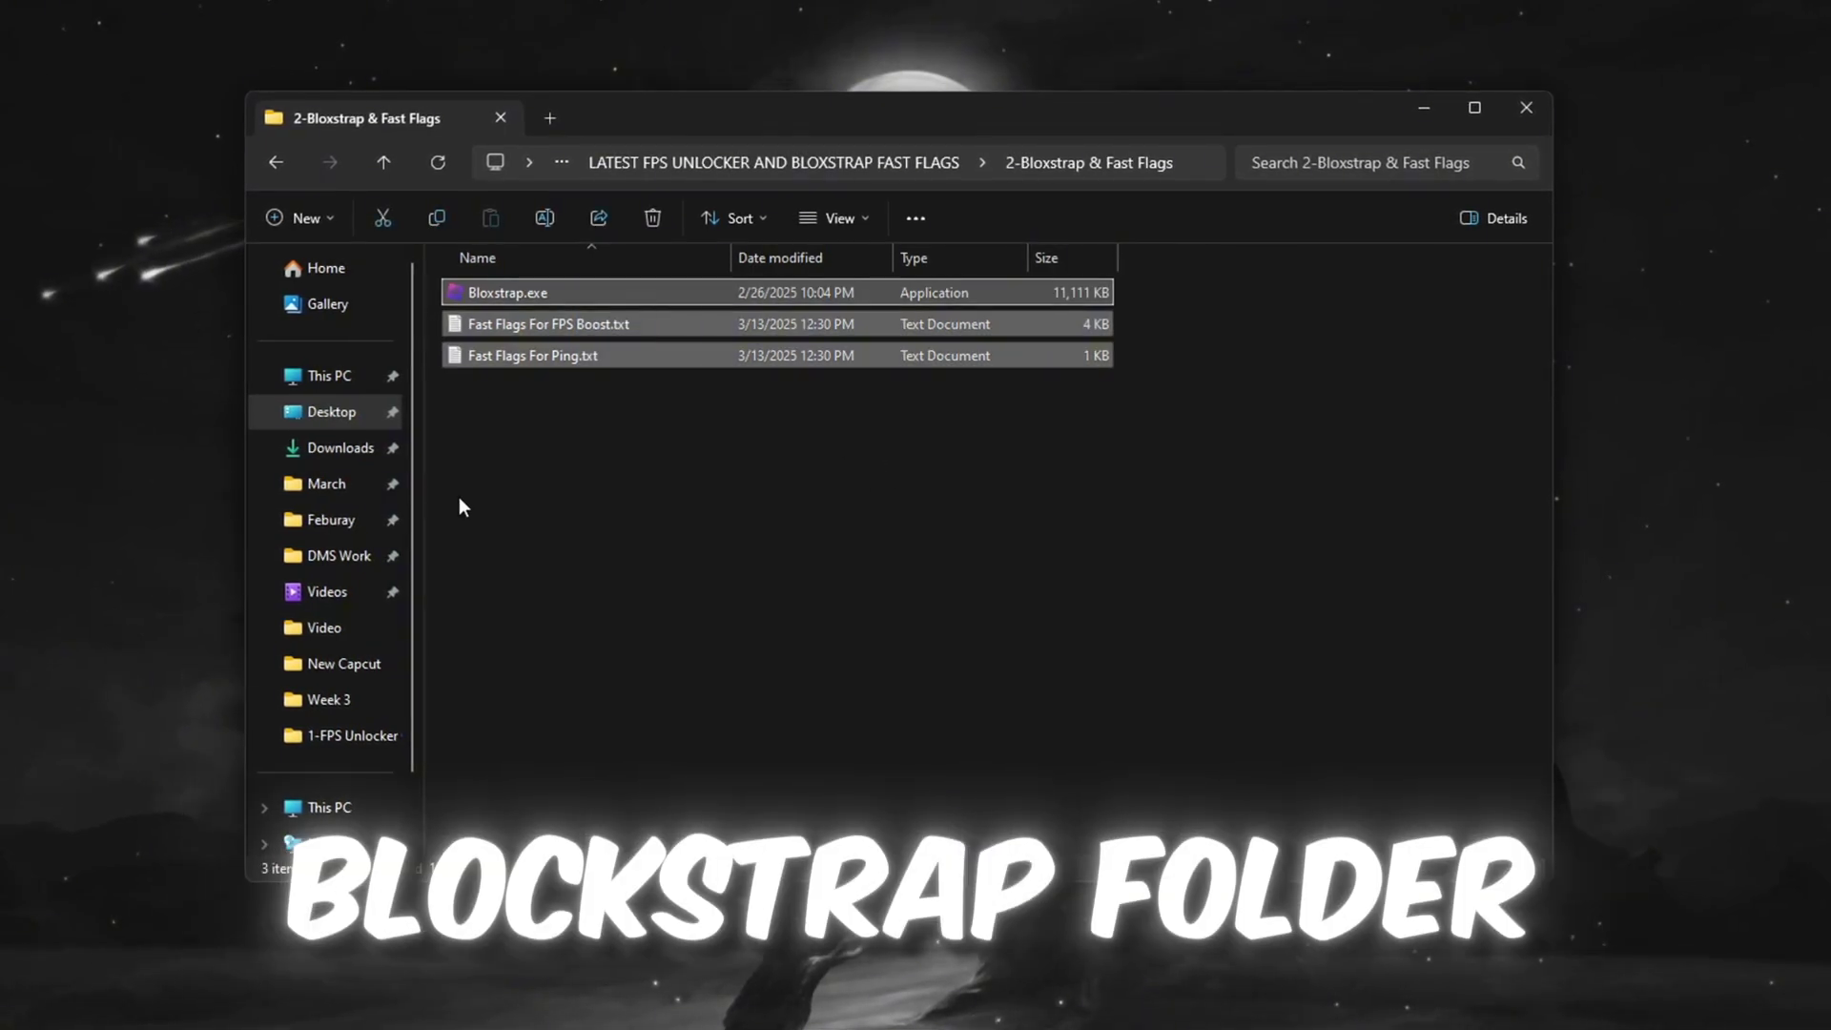
pyautogui.click(790, 458)
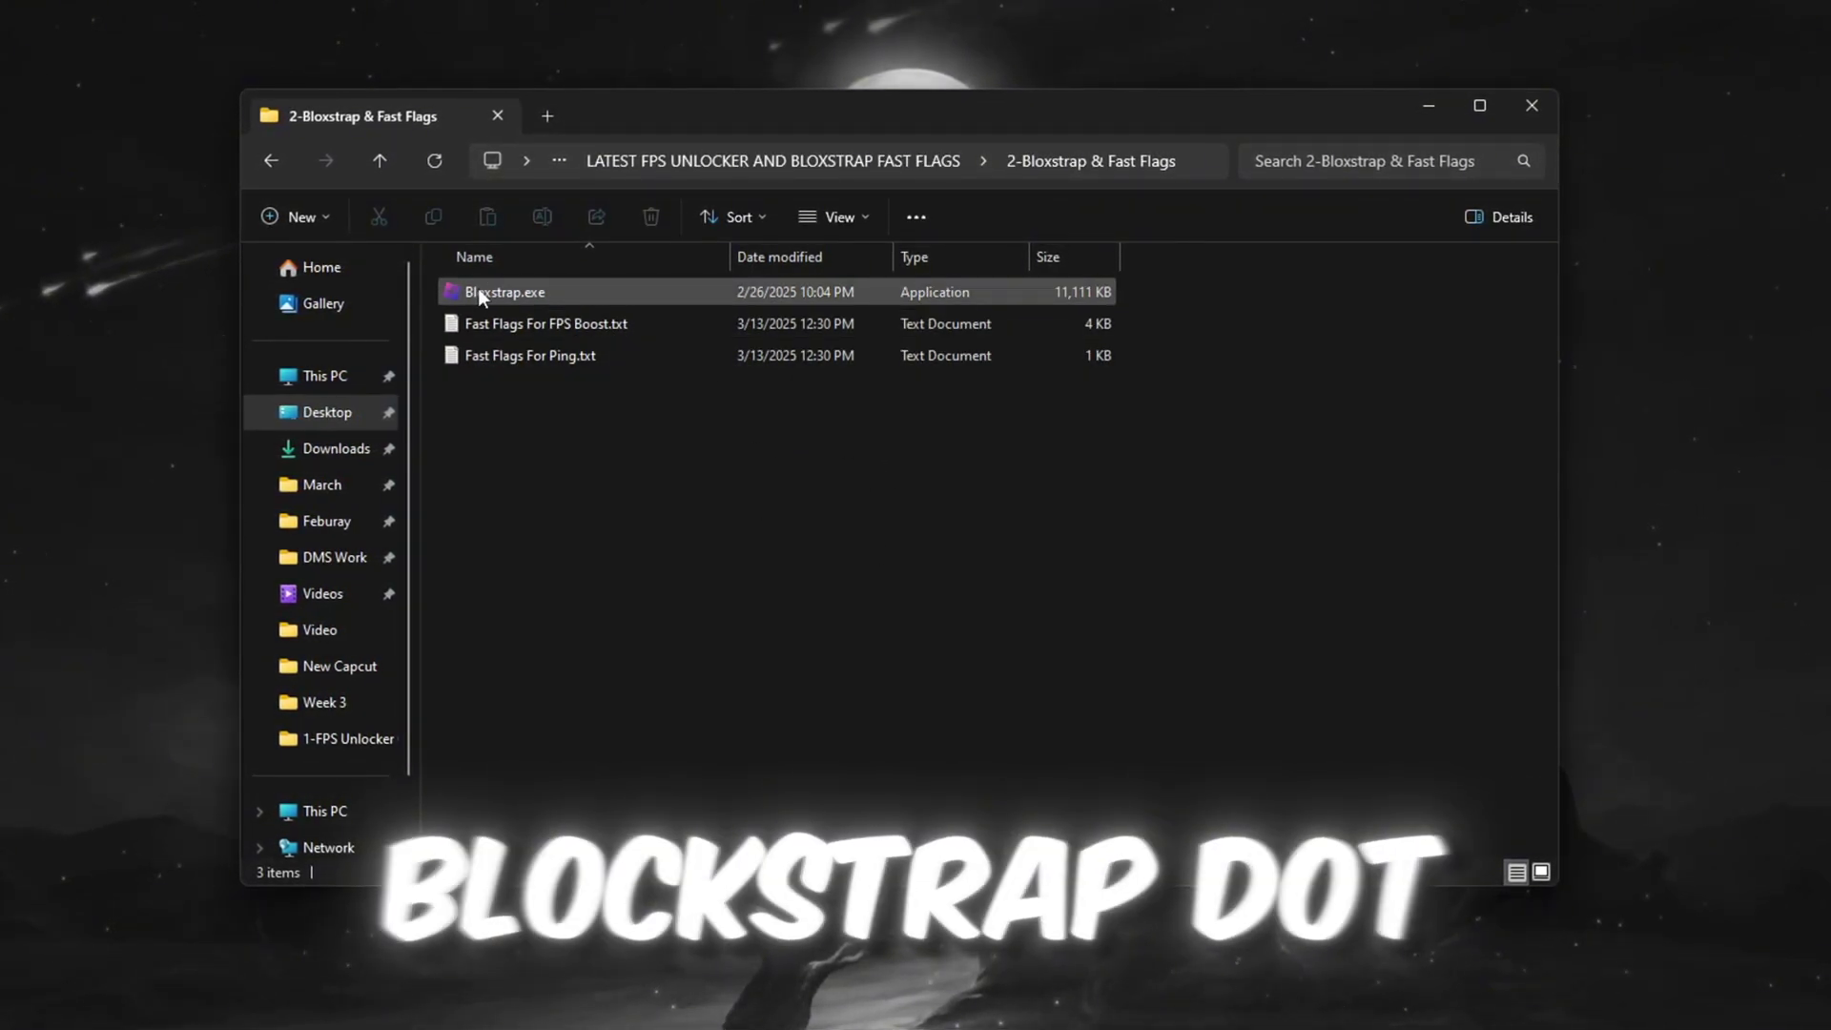
pyautogui.click(563, 294)
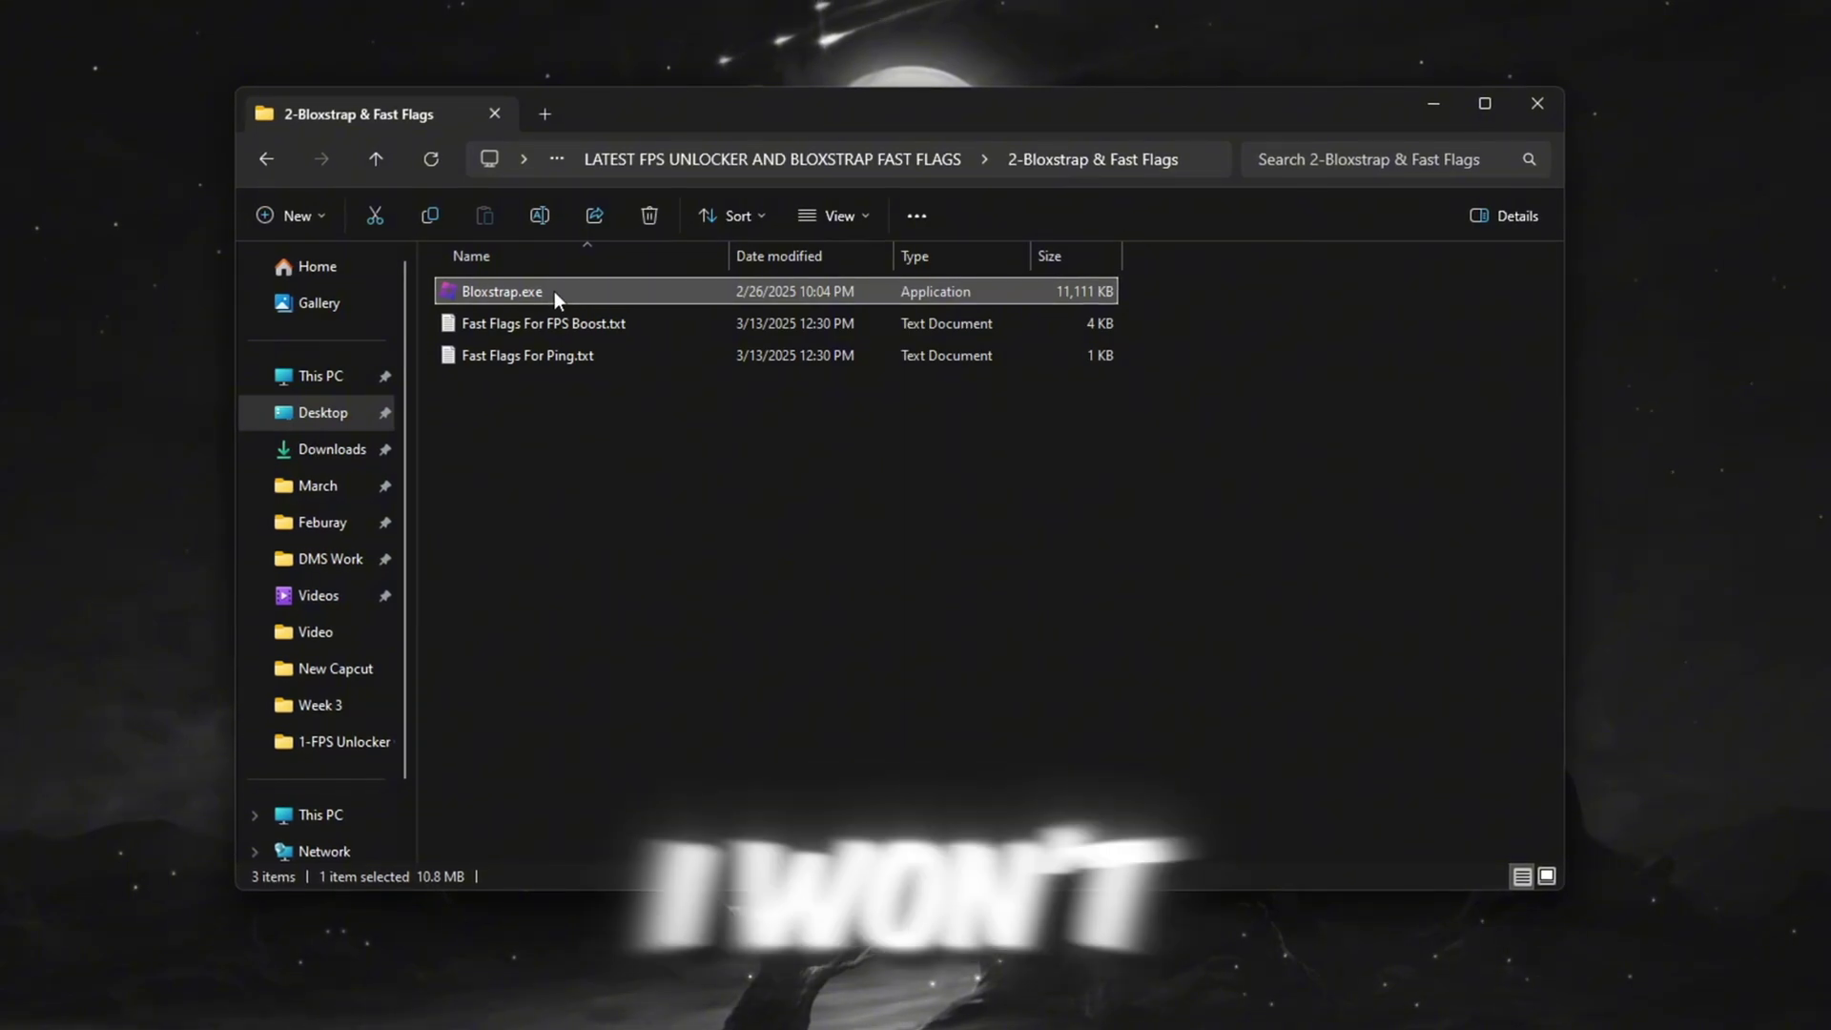
# Find the installed Bloxstrap app through Windows search, launch it and open its settings window.
pyautogui.press('super')
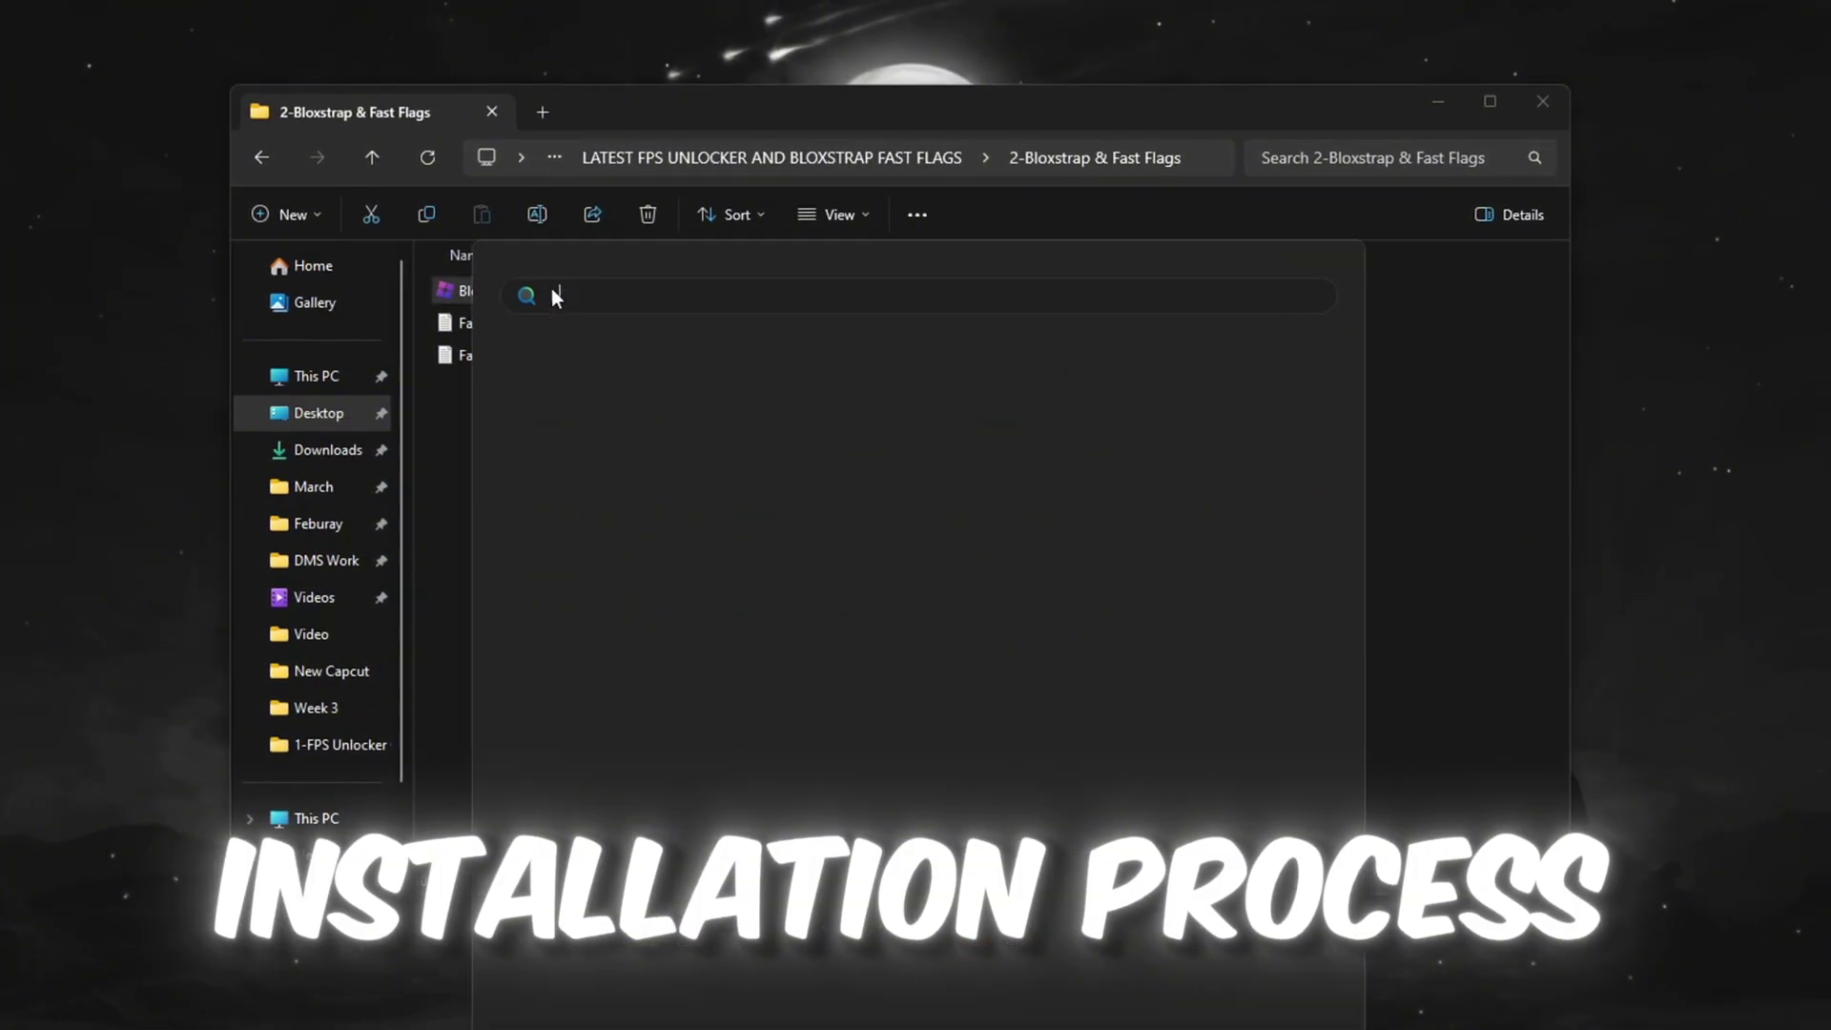
pyautogui.write('bloxstrap')
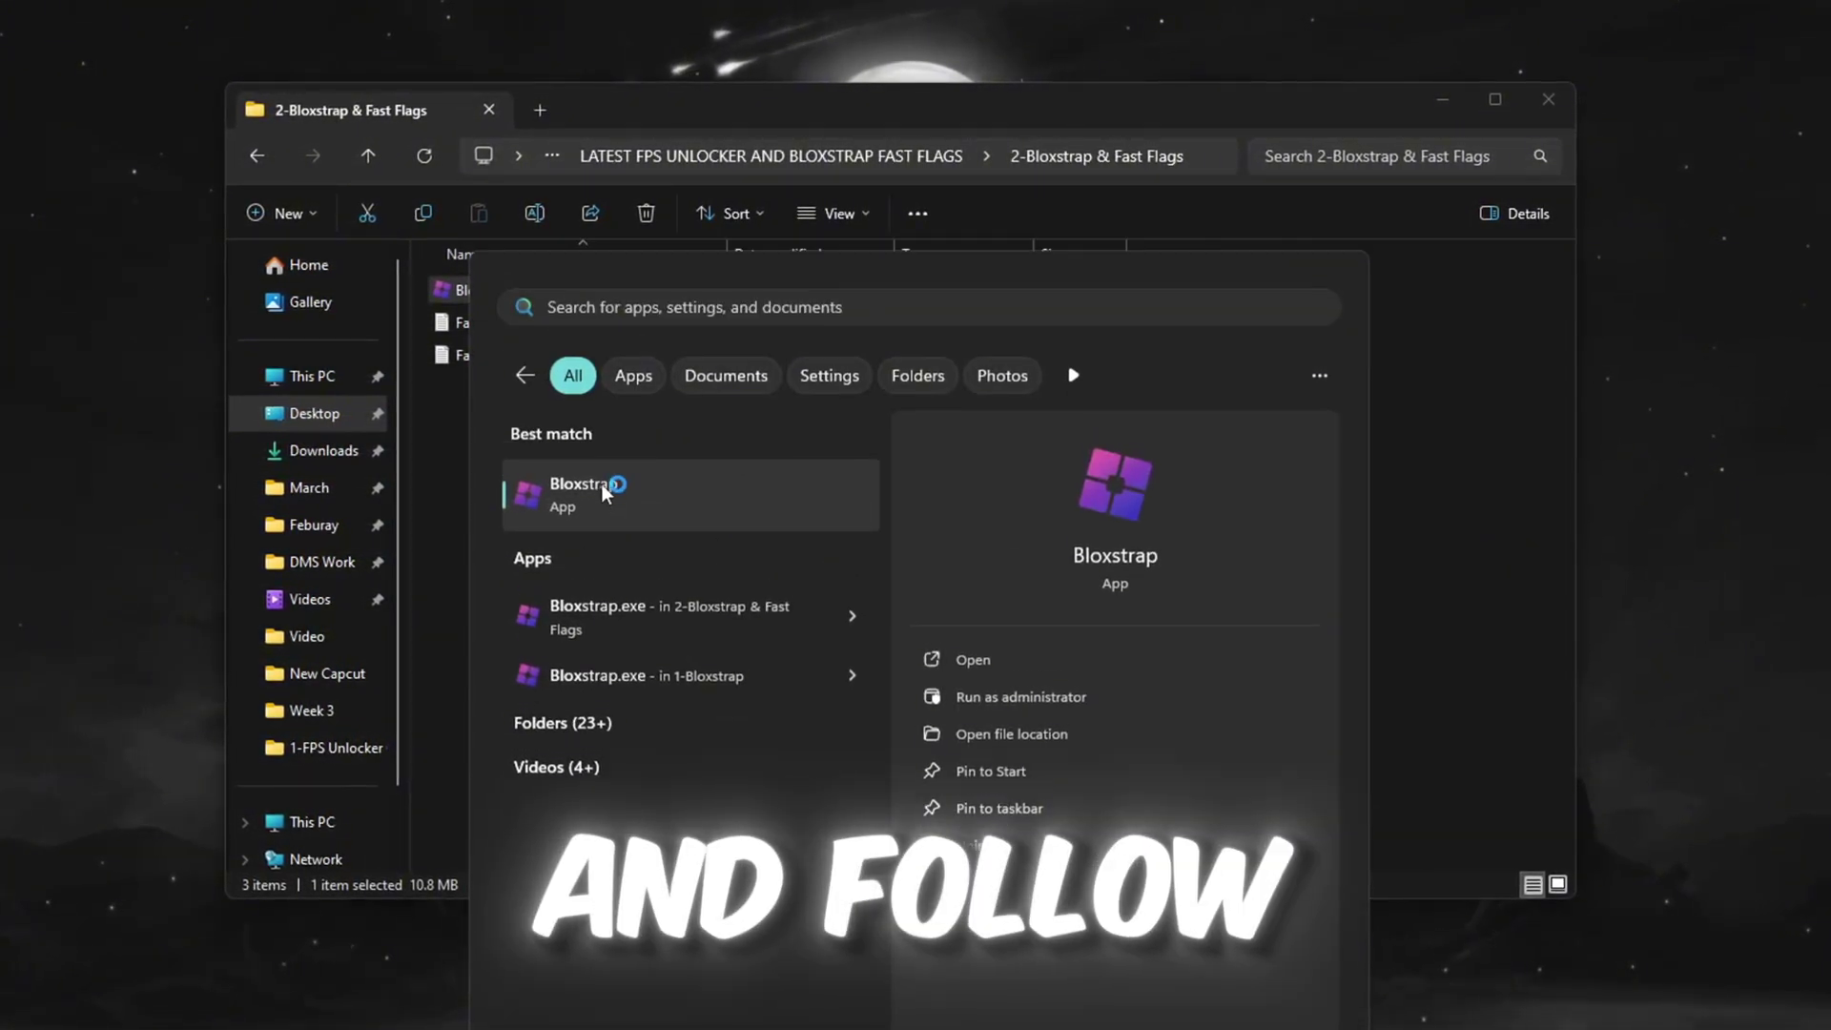
pyautogui.click(600, 483)
pyautogui.click(1016, 467)
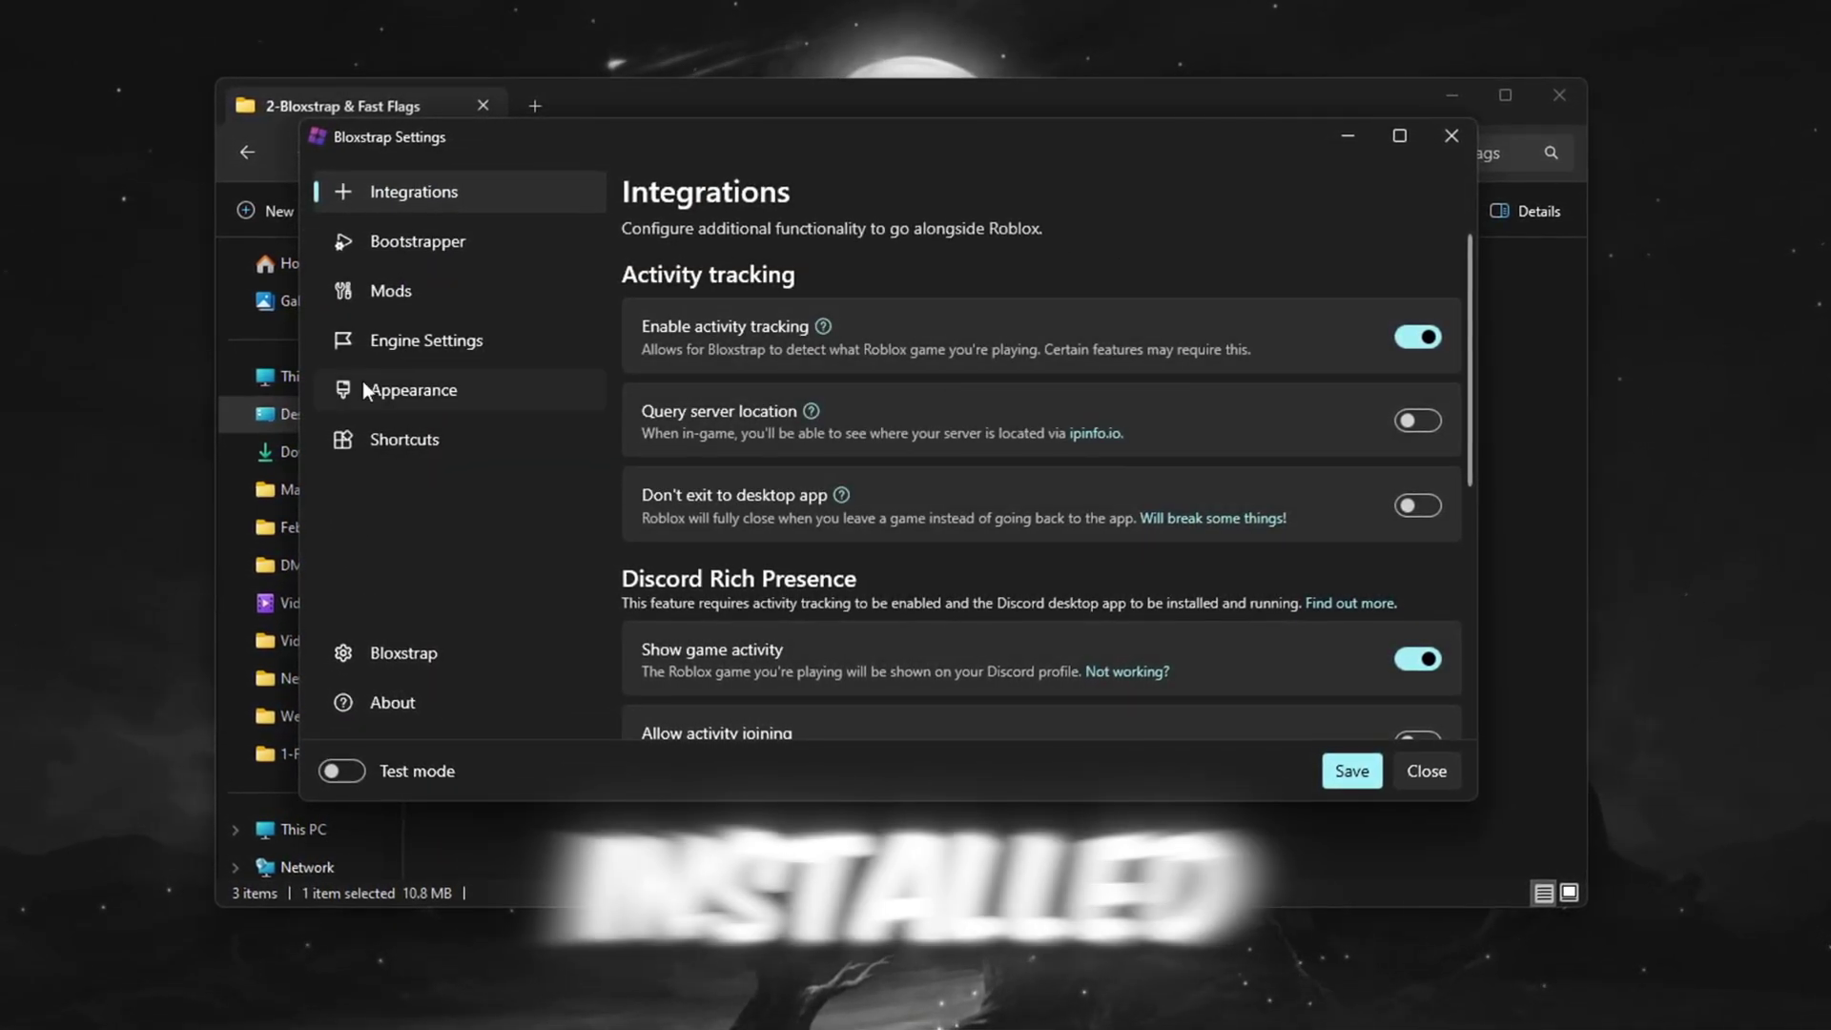
# Set the framerate limit in Bloxstrap's Engine Settings to 99999.
pyautogui.click(438, 348)
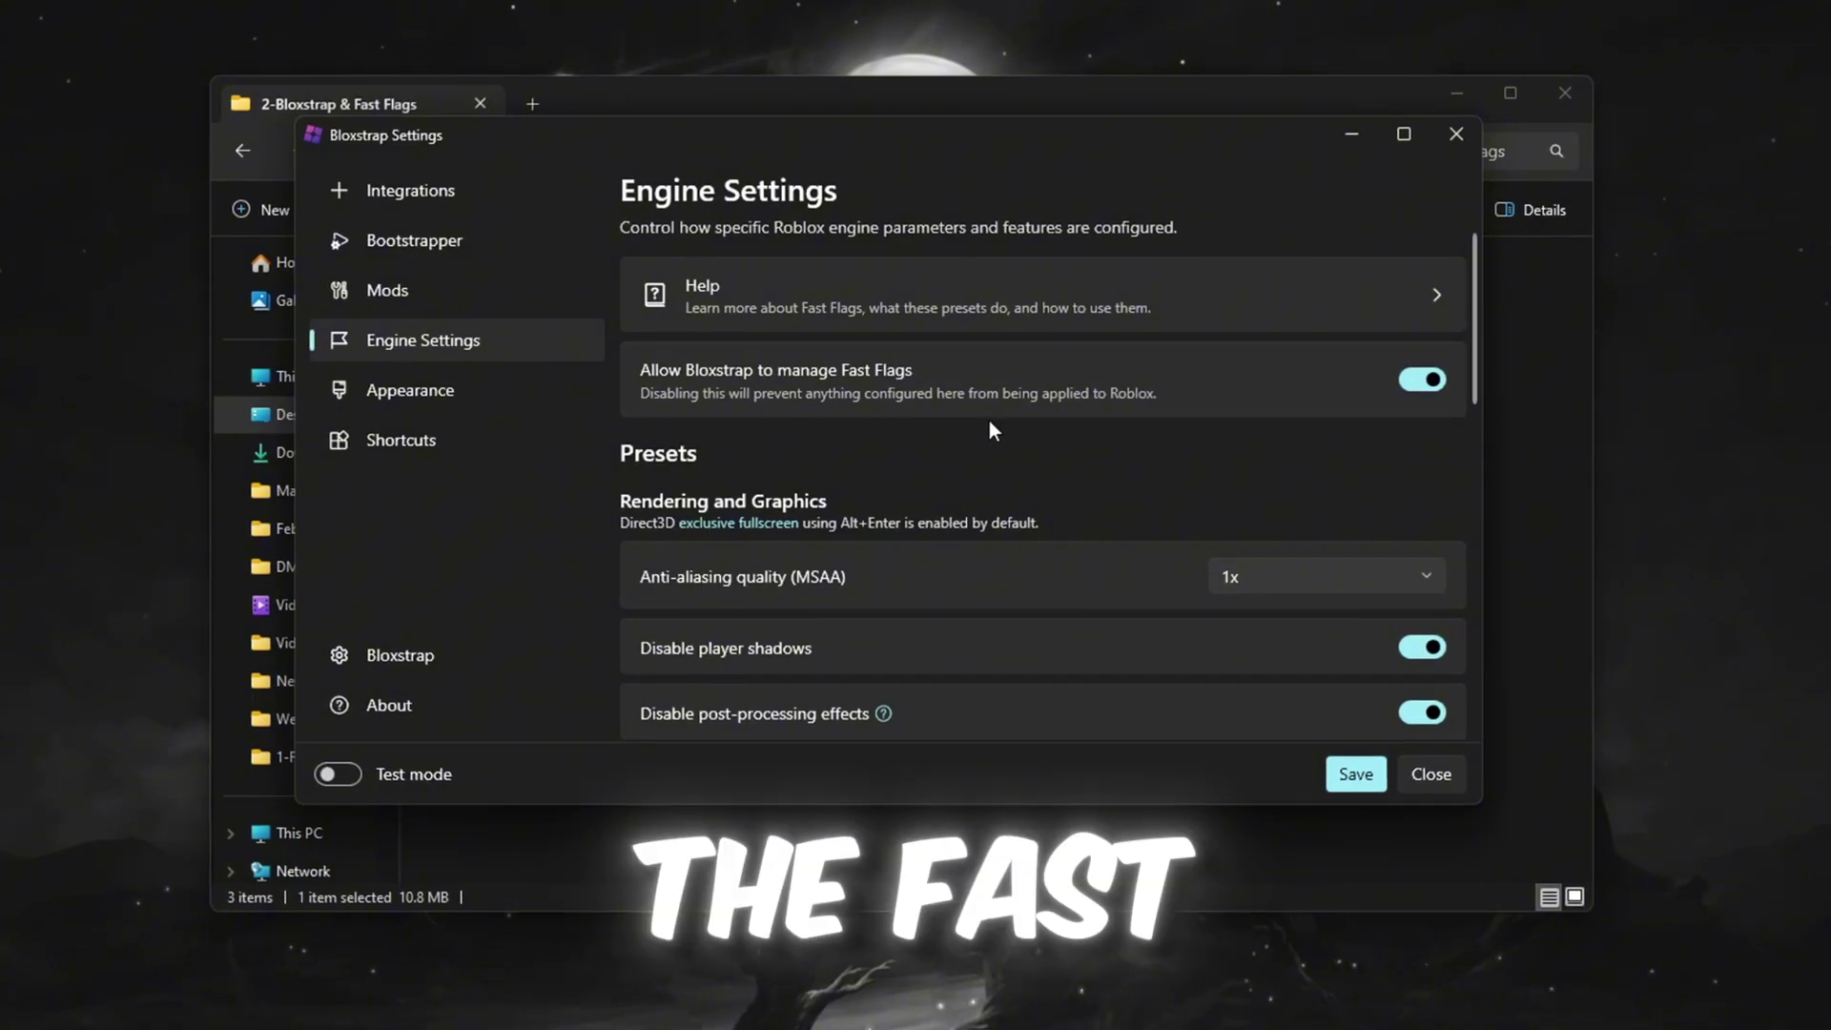
pyautogui.scroll(-3, 988, 428)
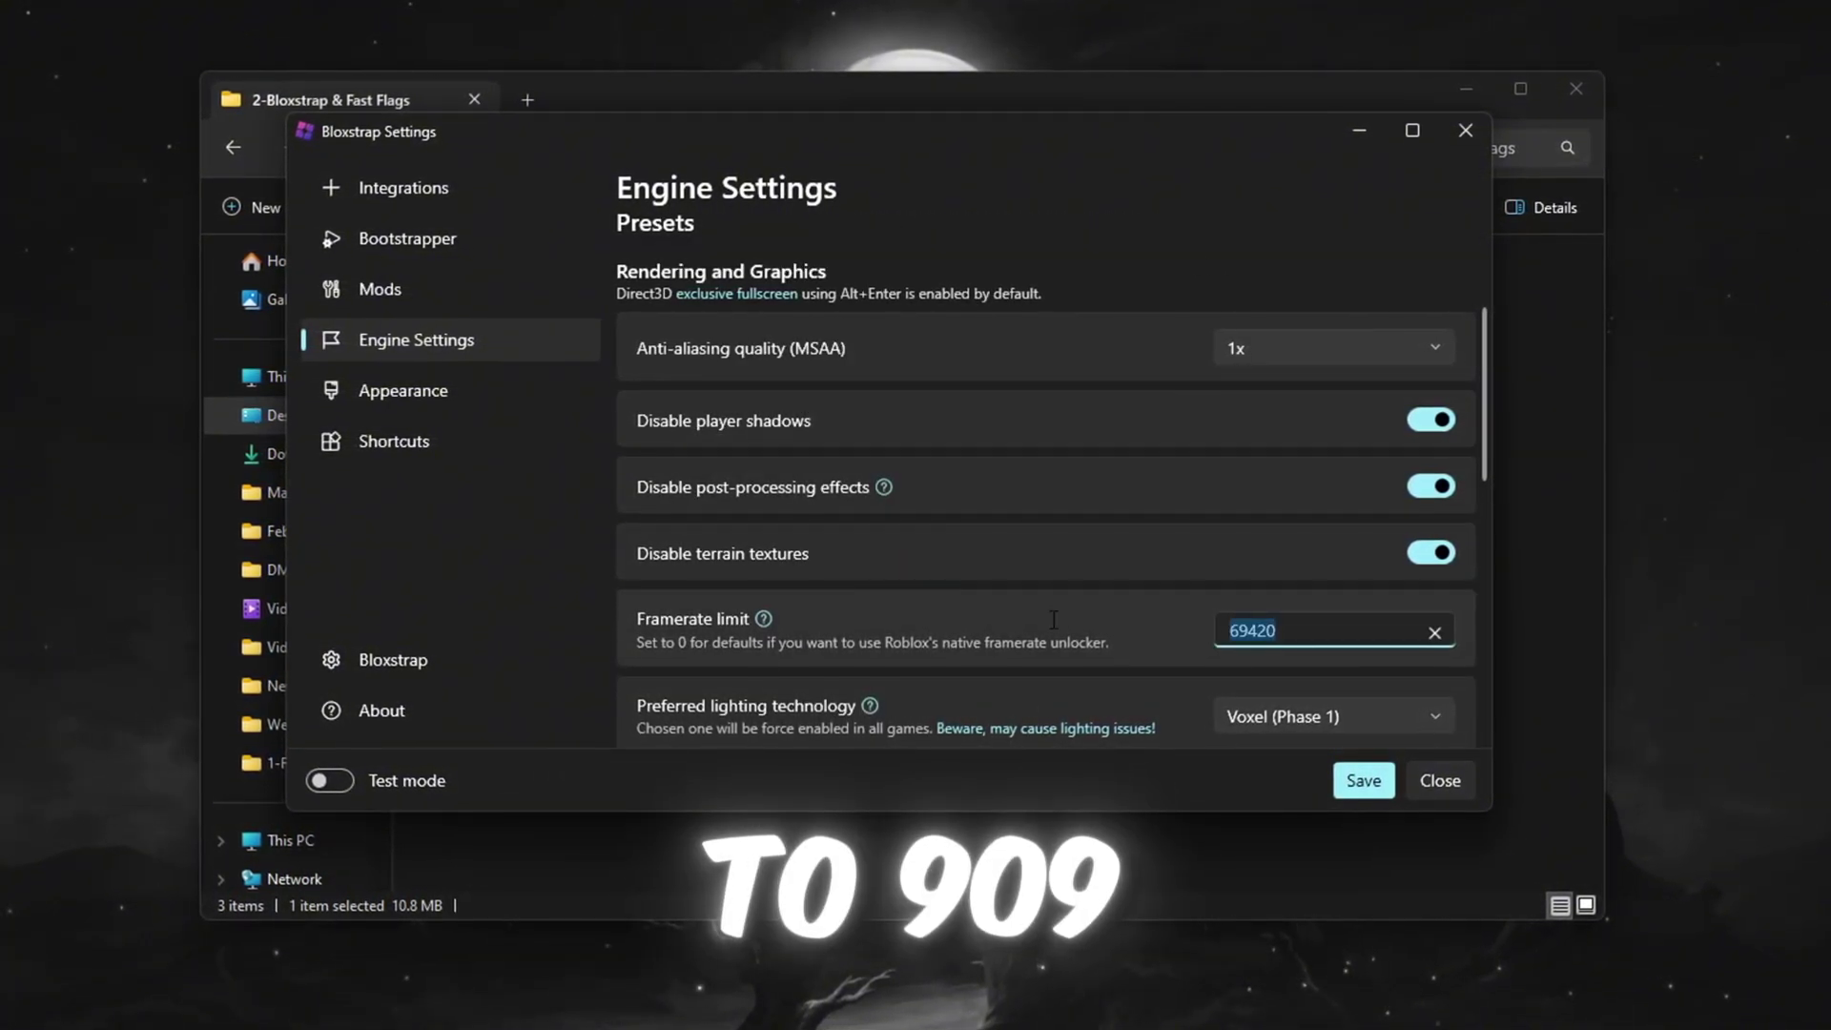
pyautogui.write('99999')
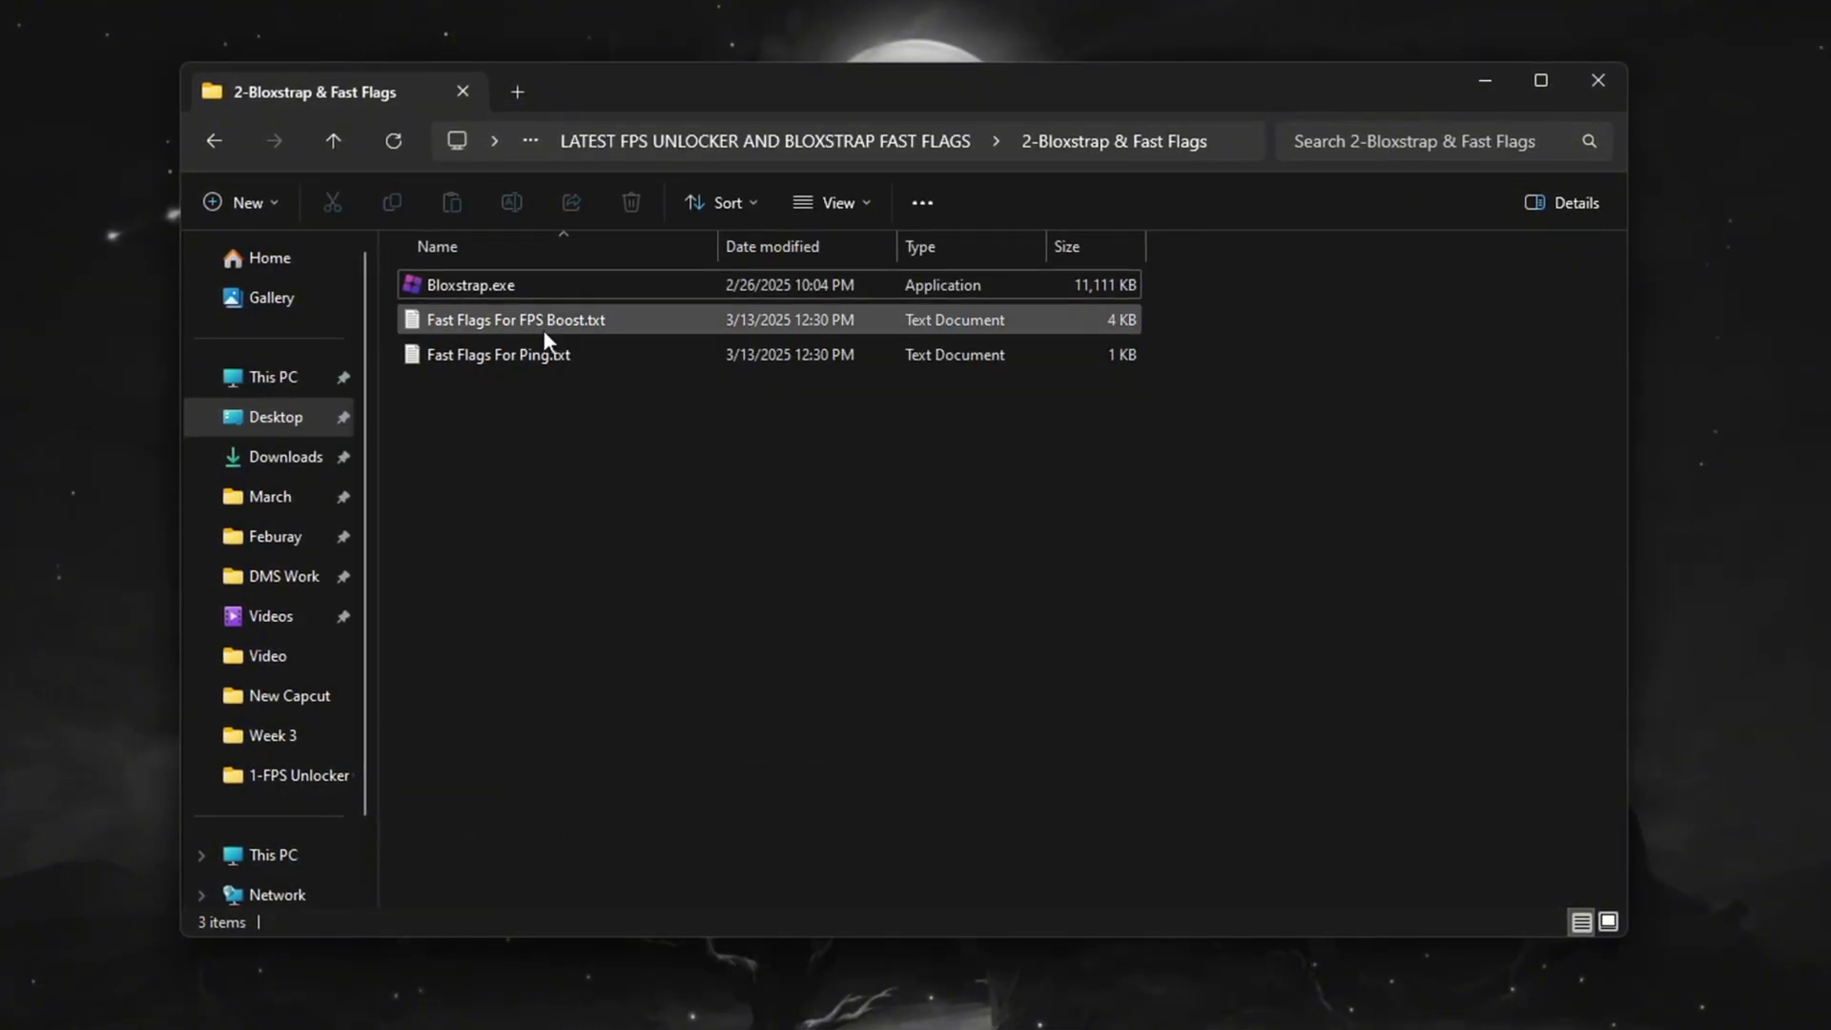
# Open Fast Flags For FPS Boost.txt from the Bloxstrap folder and copy its entire contents.
pyautogui.click(544, 330)
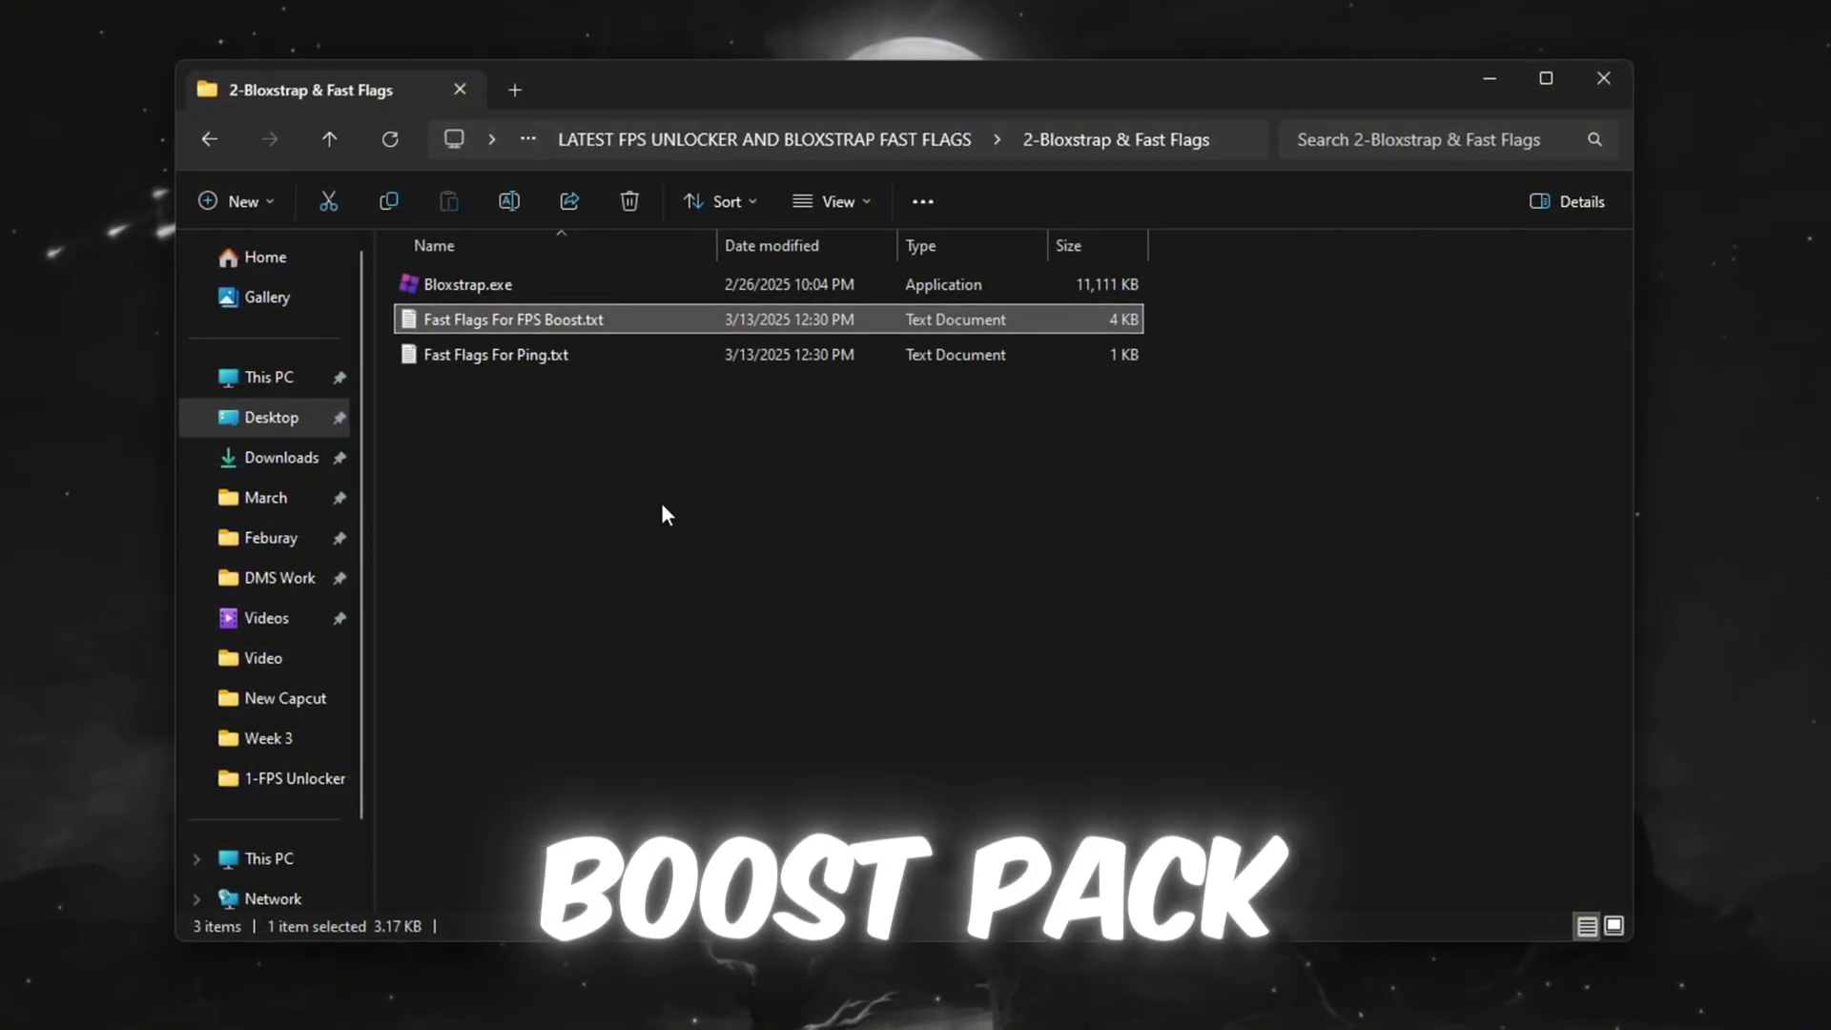
pyautogui.doubleClick(448, 320)
pyautogui.hotkey('ctrl', 'a')
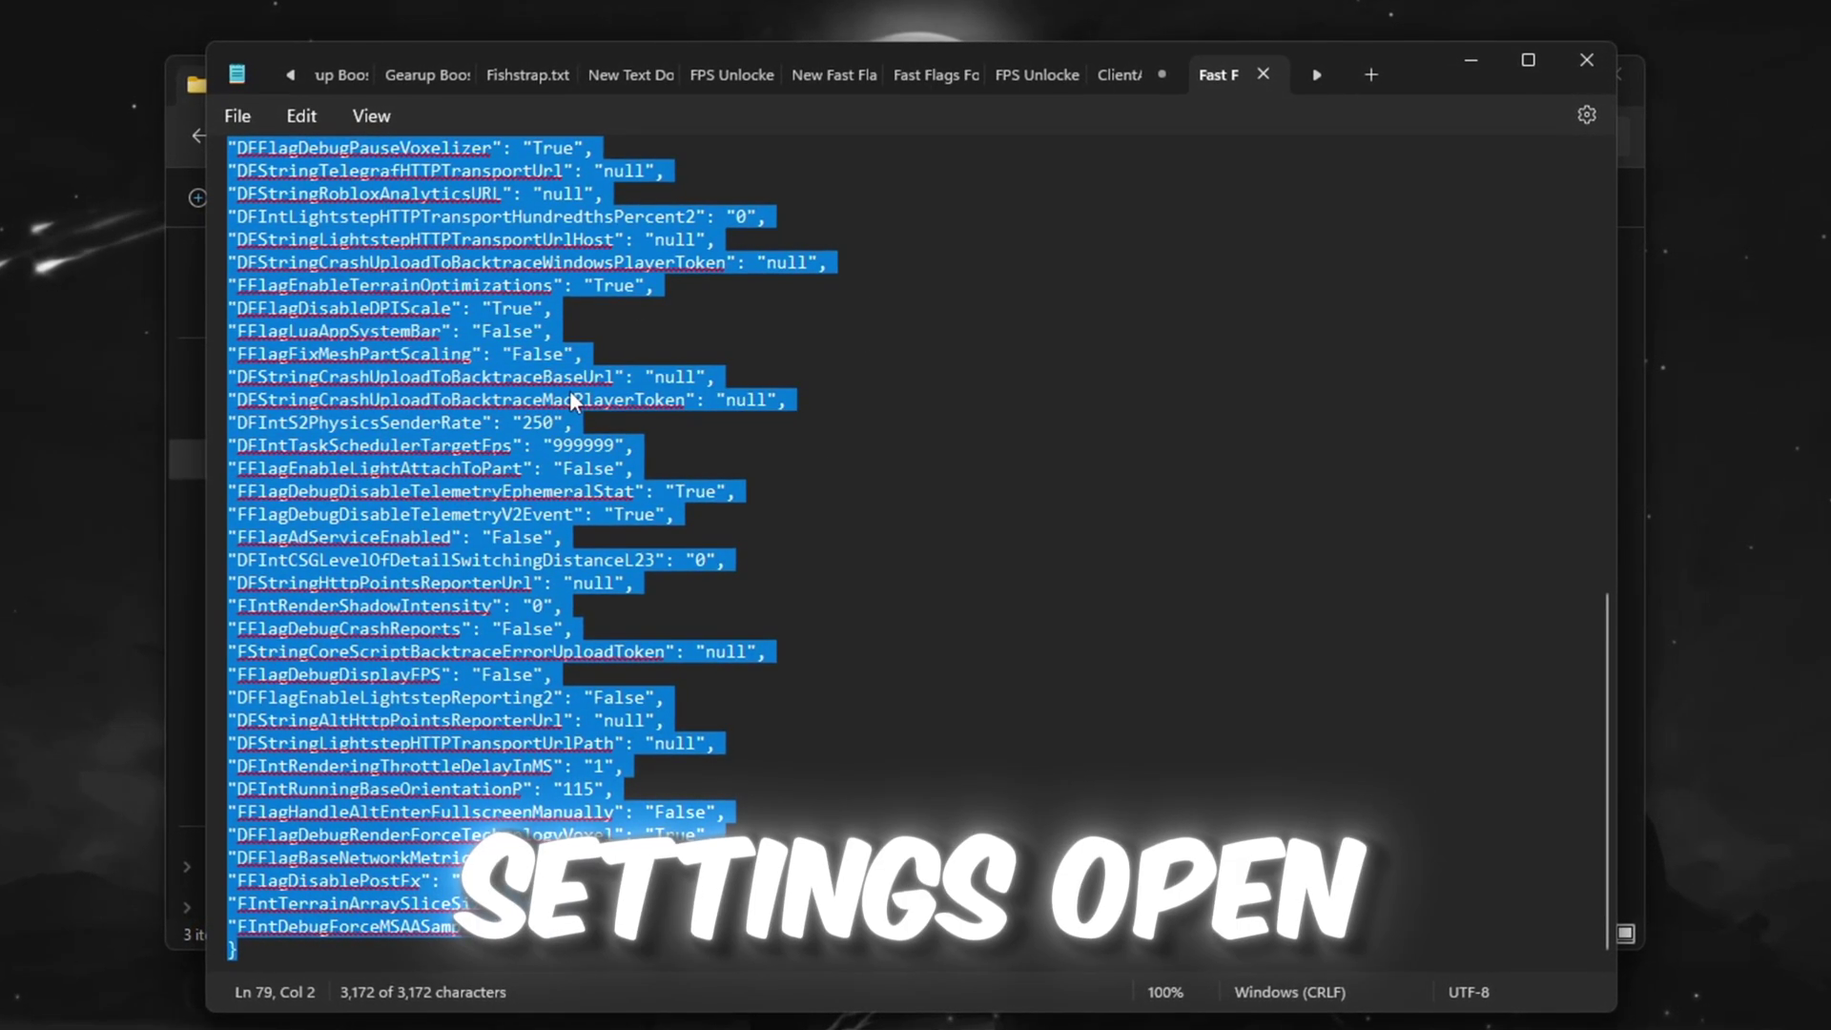
pyautogui.rightClick(392, 227)
pyautogui.click(437, 364)
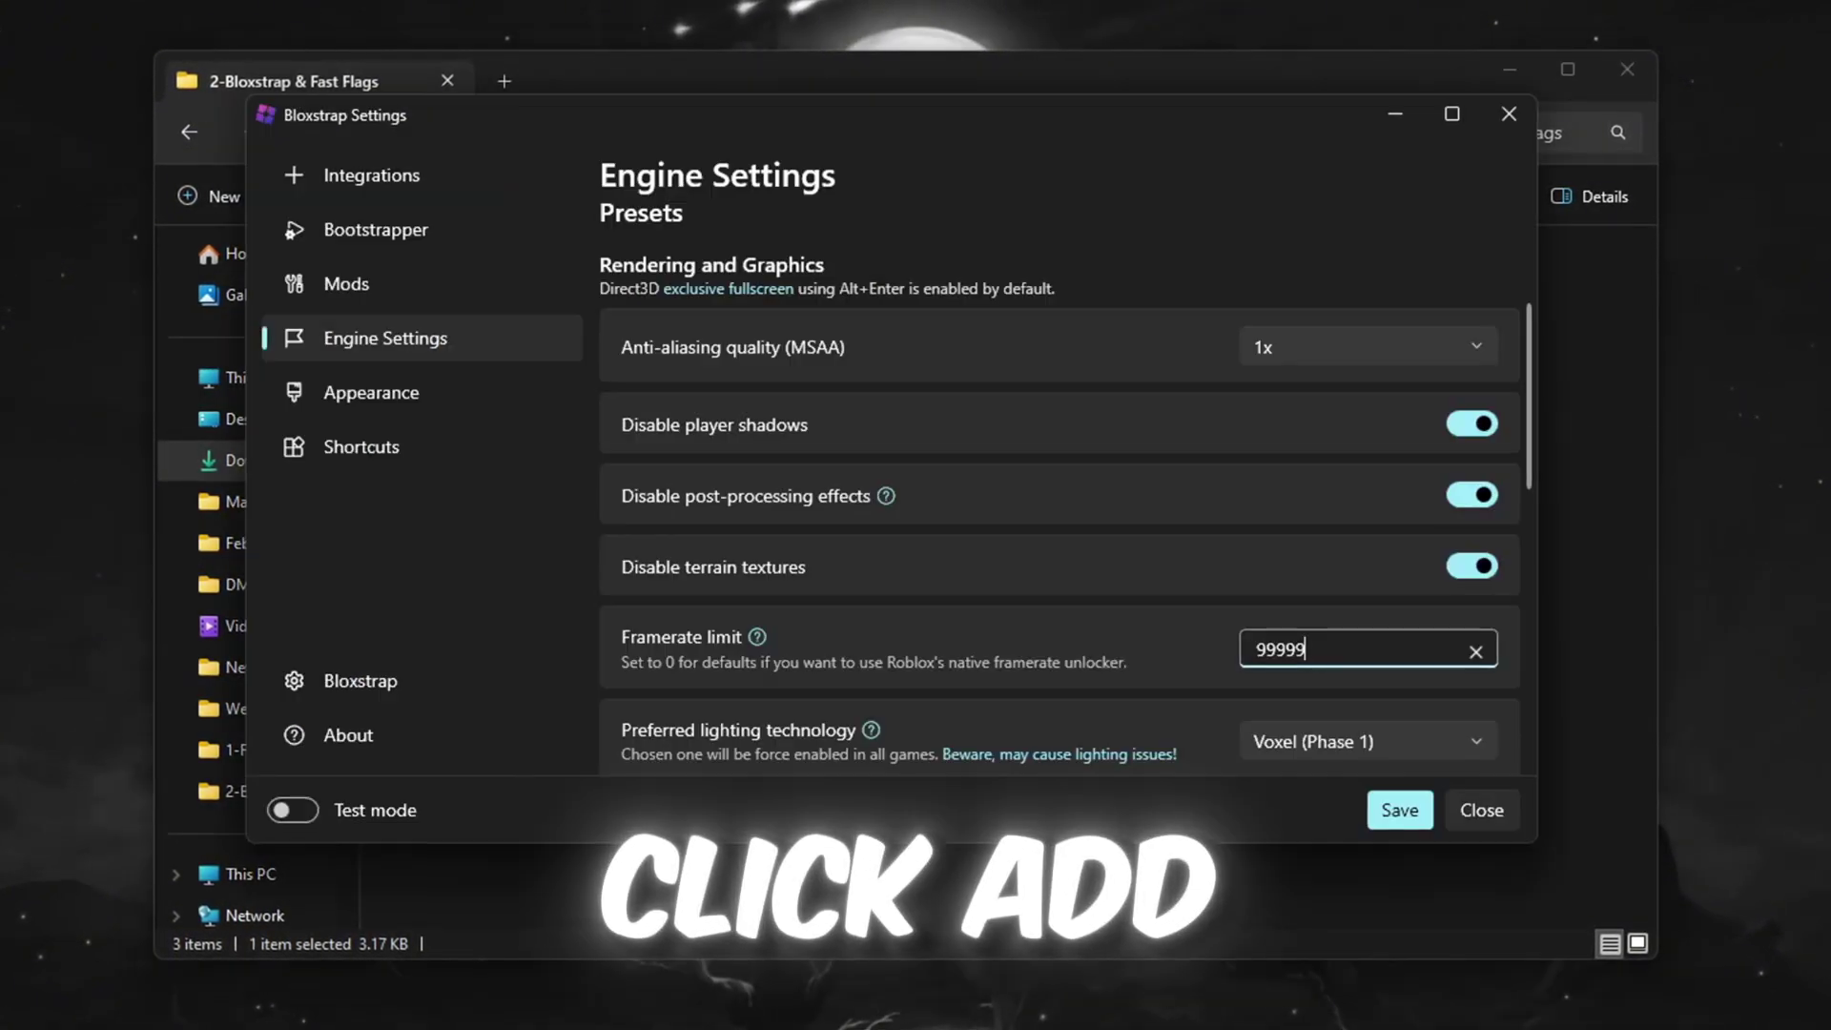
# Open Bloxstrap's Fast Flag Editor, start adding new flags by JSON import and paste the copied code.
pyautogui.scroll(-8, 834, 672)
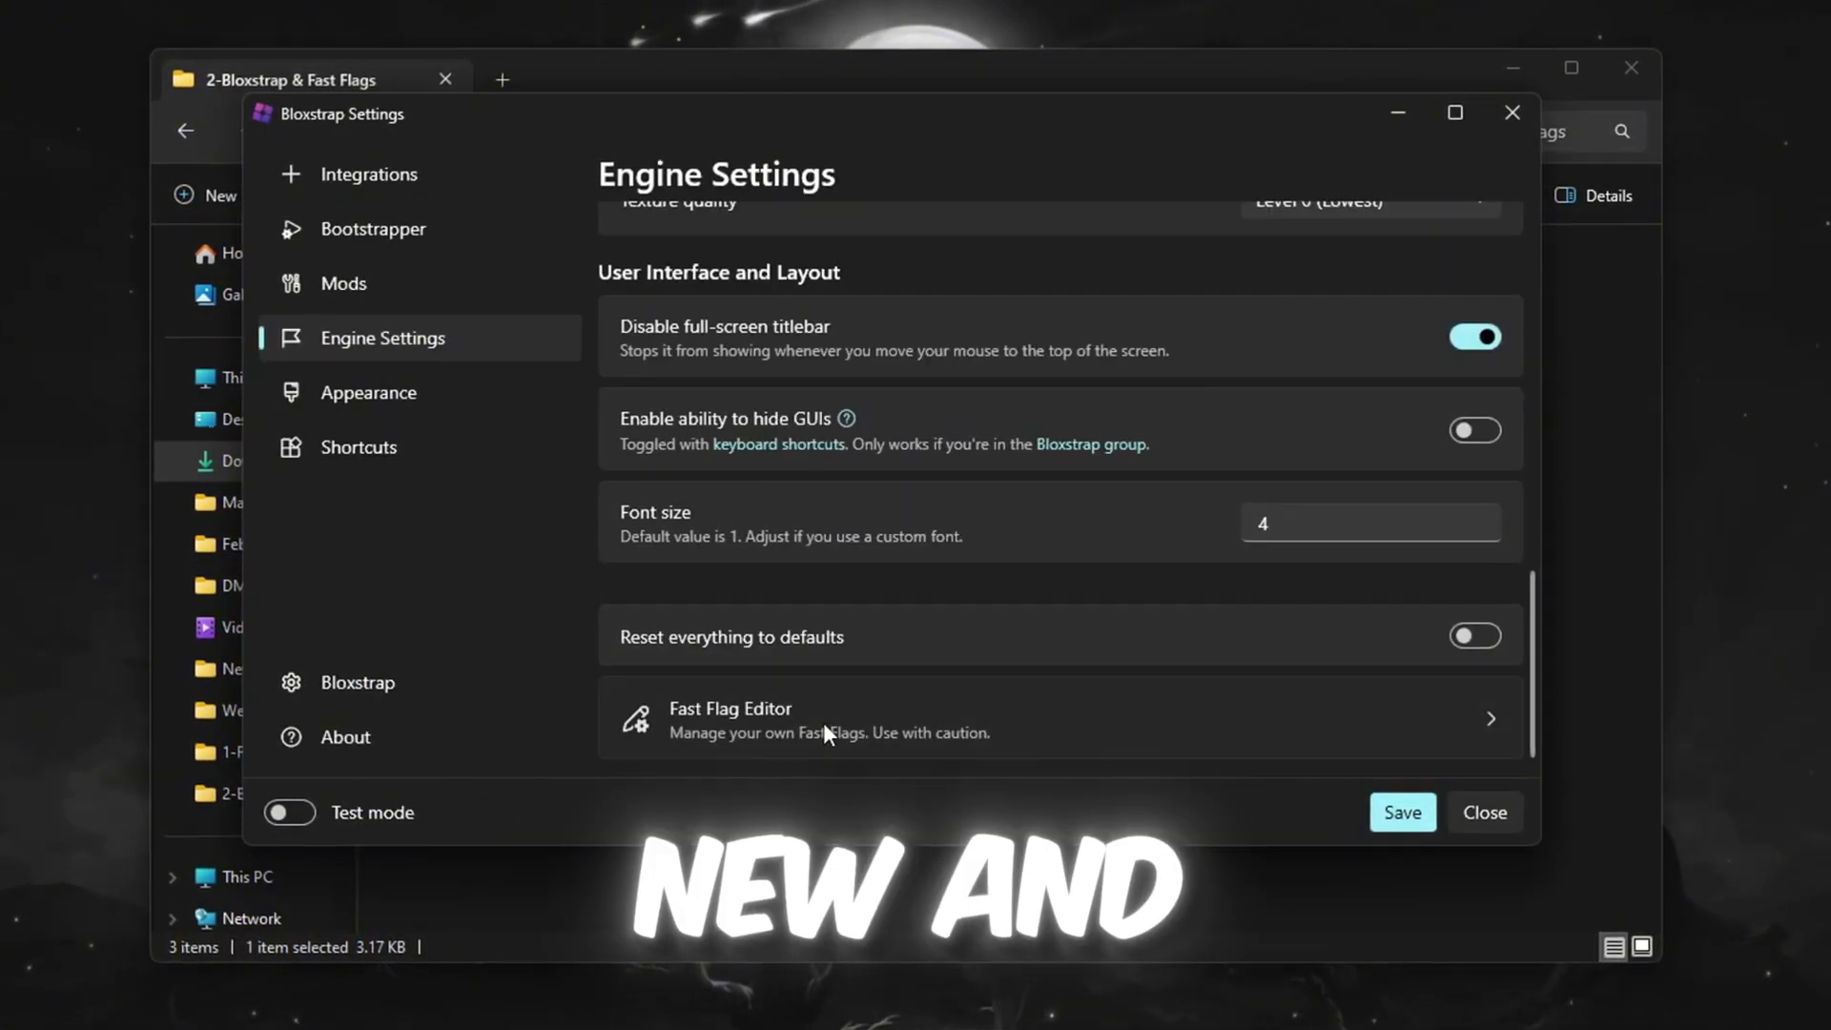
pyautogui.click(822, 723)
pyautogui.click(773, 331)
pyautogui.click(939, 389)
pyautogui.hotkey('ctrl', 'v')
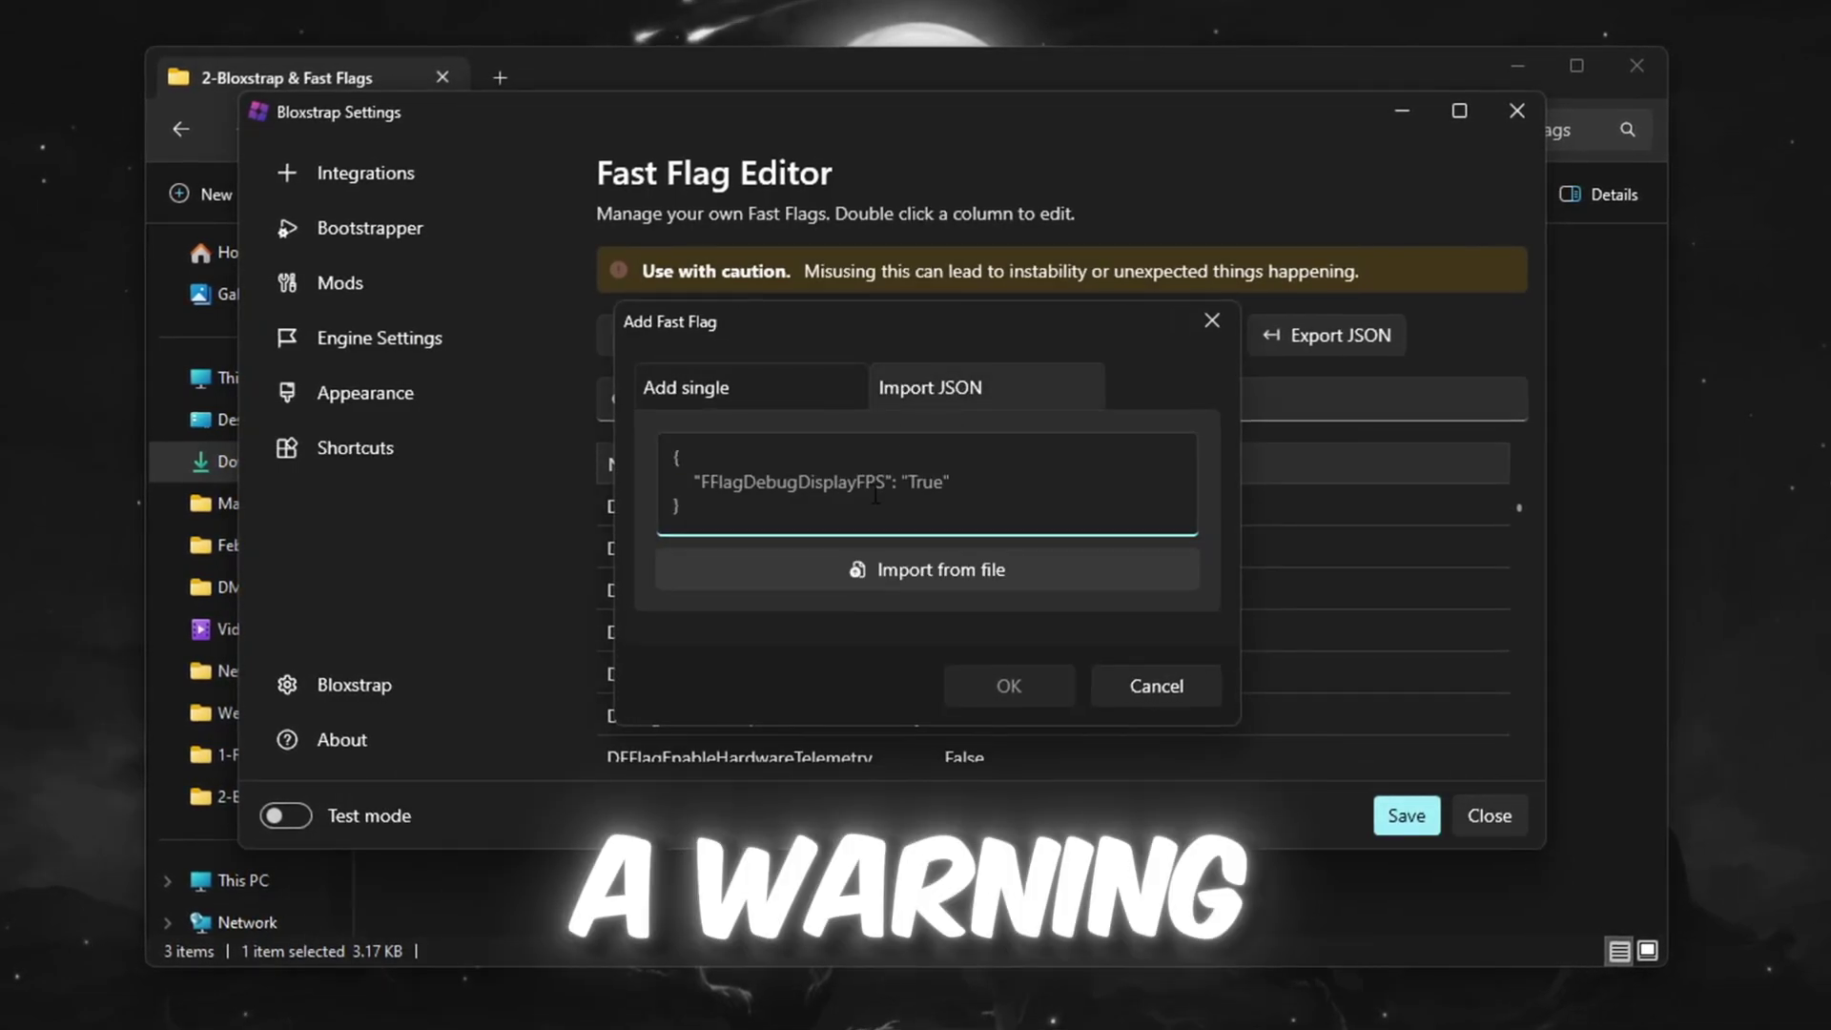
pyautogui.hotkey('ctrl', 'v')
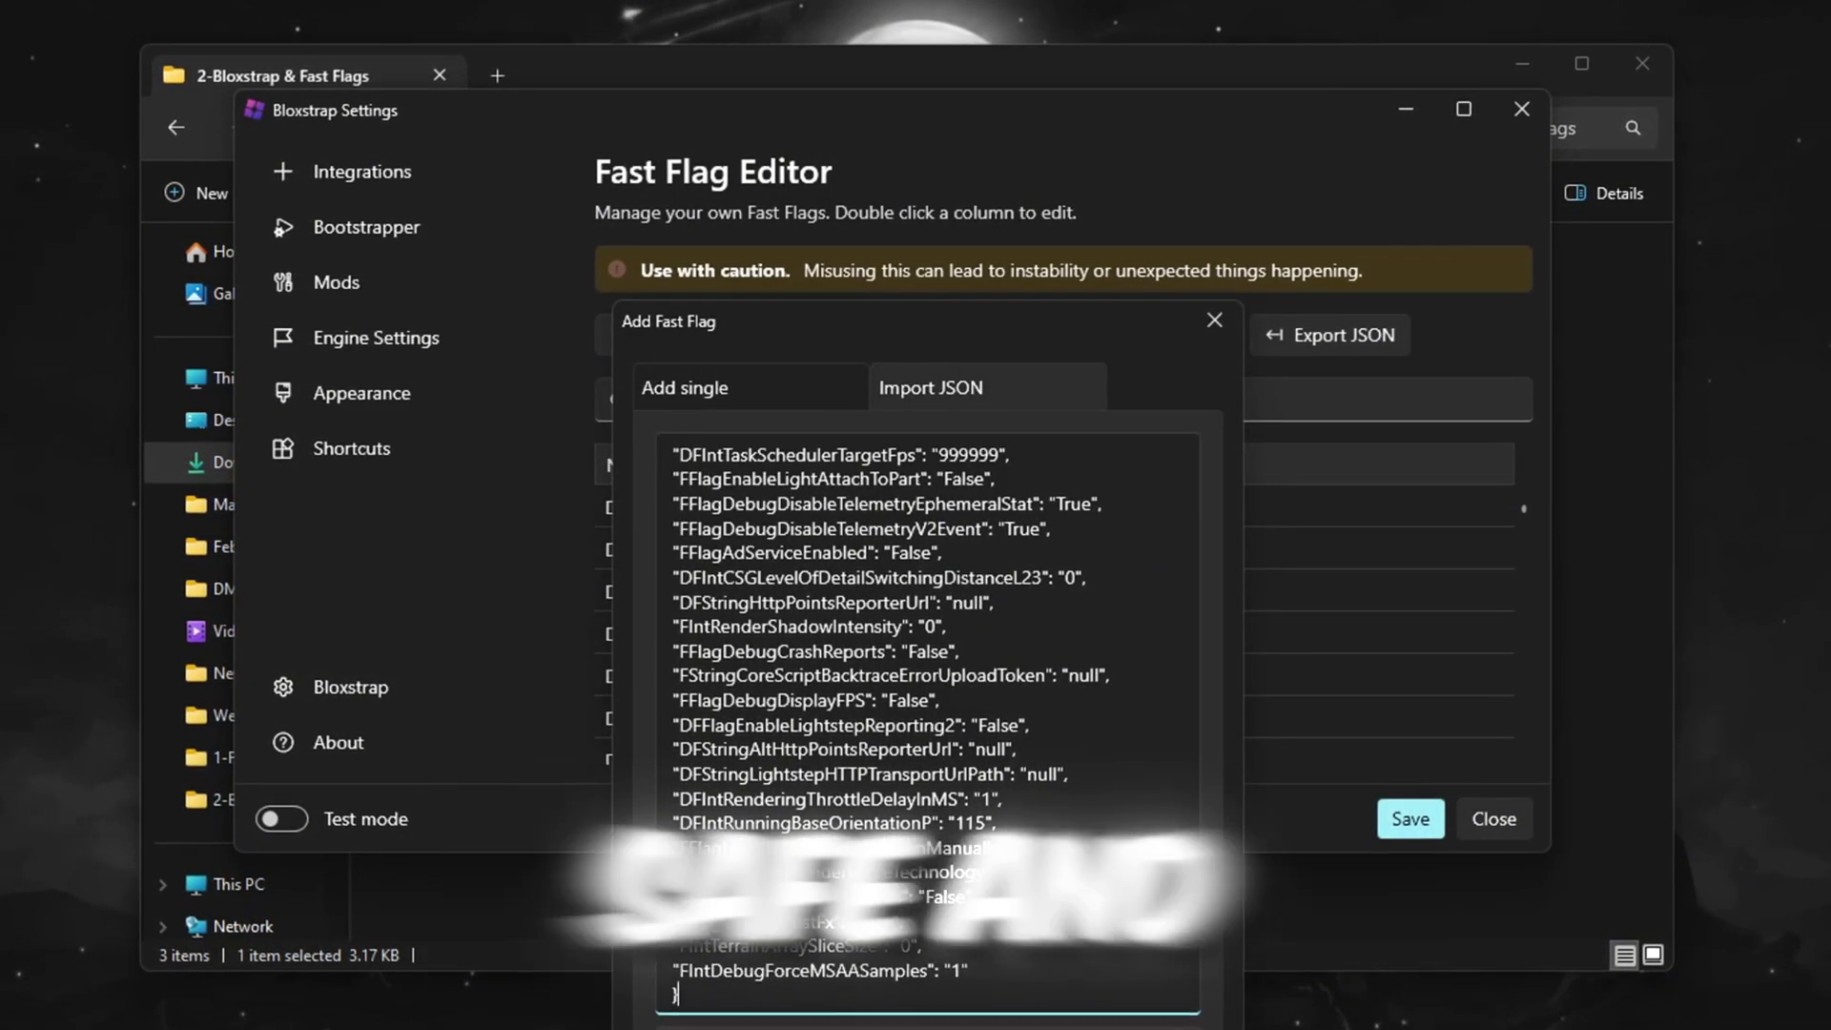
# Confirm the fast flag import and overwrite the conflicting flags with the imported values.
pyautogui.press('Return')
pyautogui.click(1028, 626)
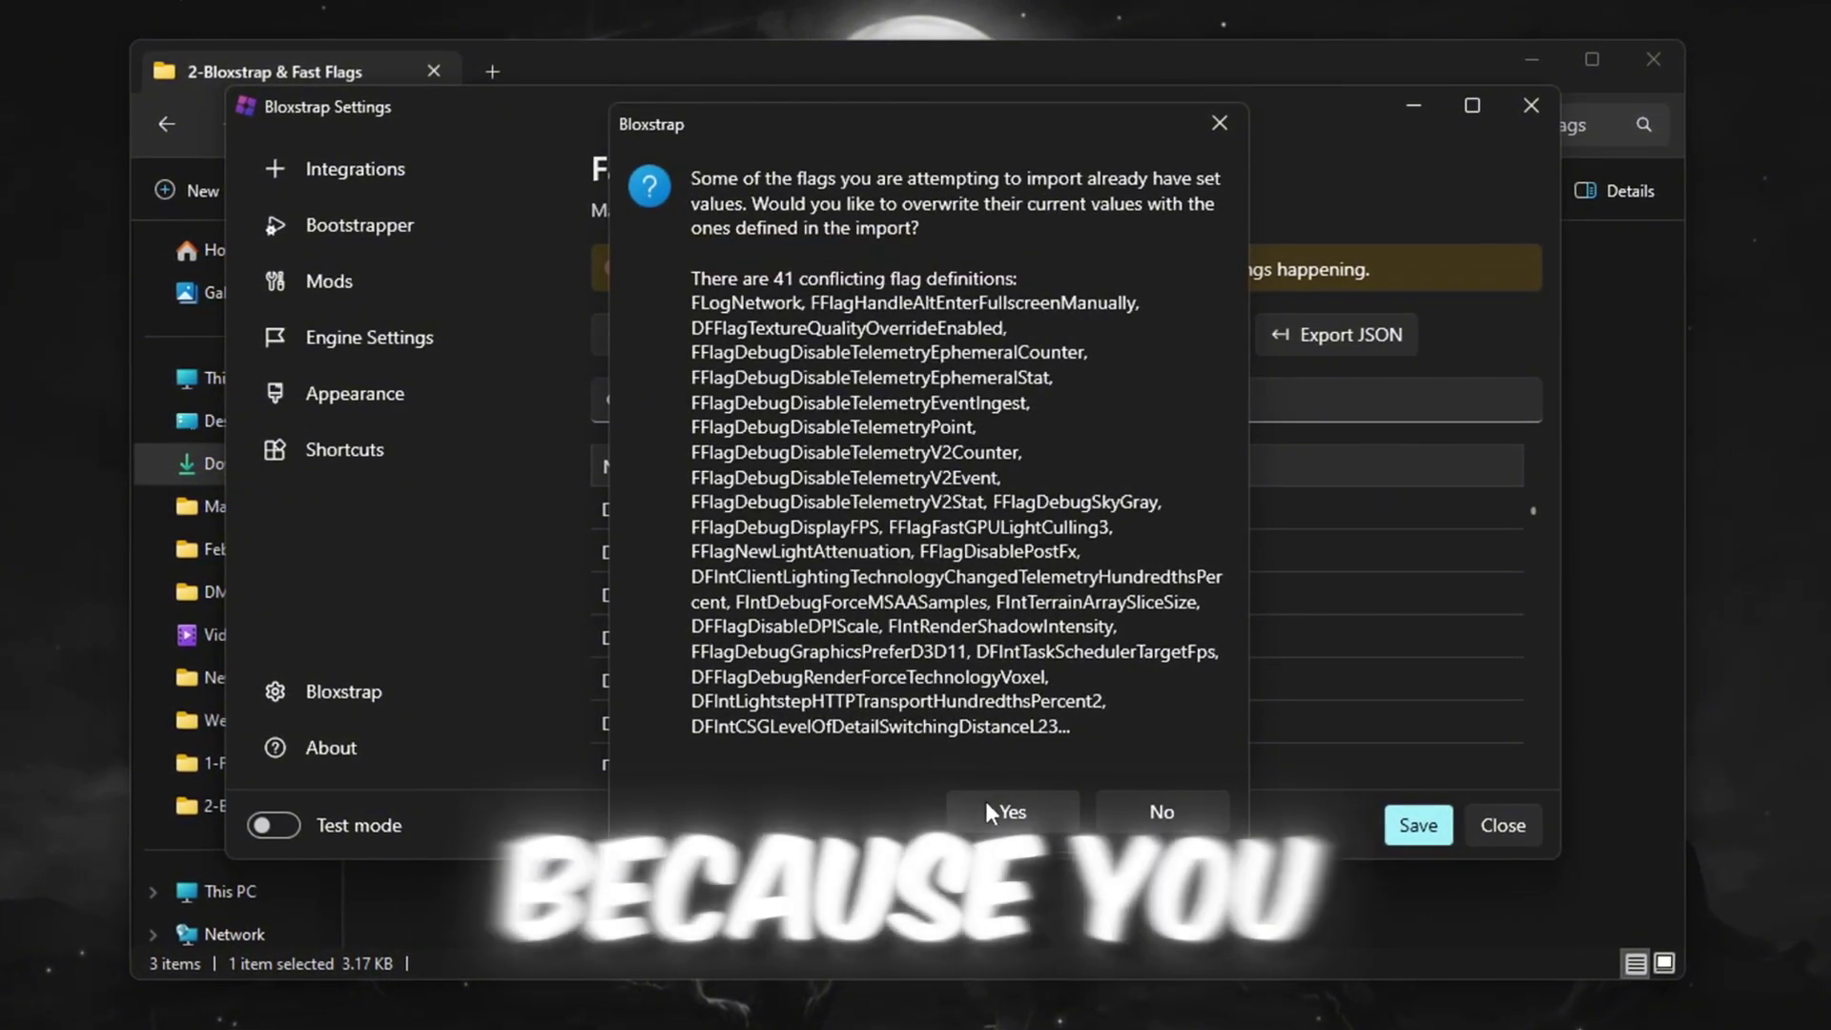
pyautogui.click(990, 810)
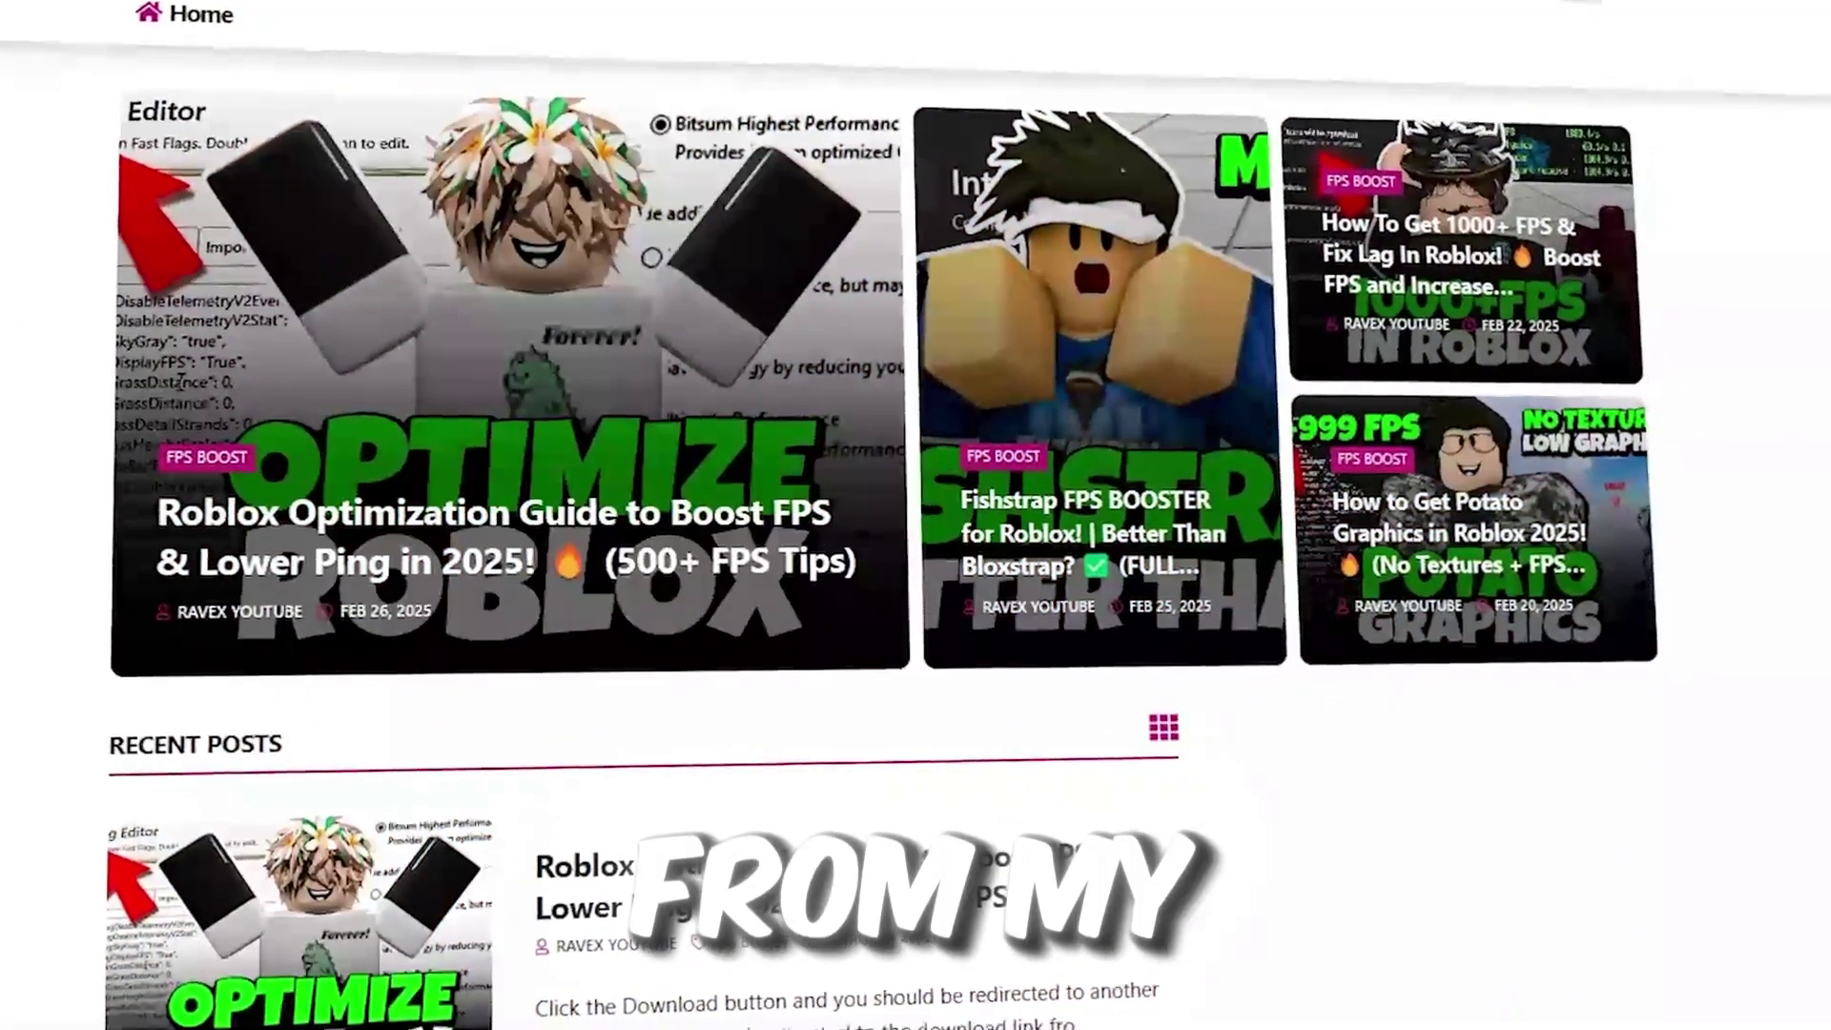
# Return to the main pack folder, run ThrottleStop.exe from 3-Throttle Stop and minimize the folder window.
pyautogui.scroll(-9, 915, 515)
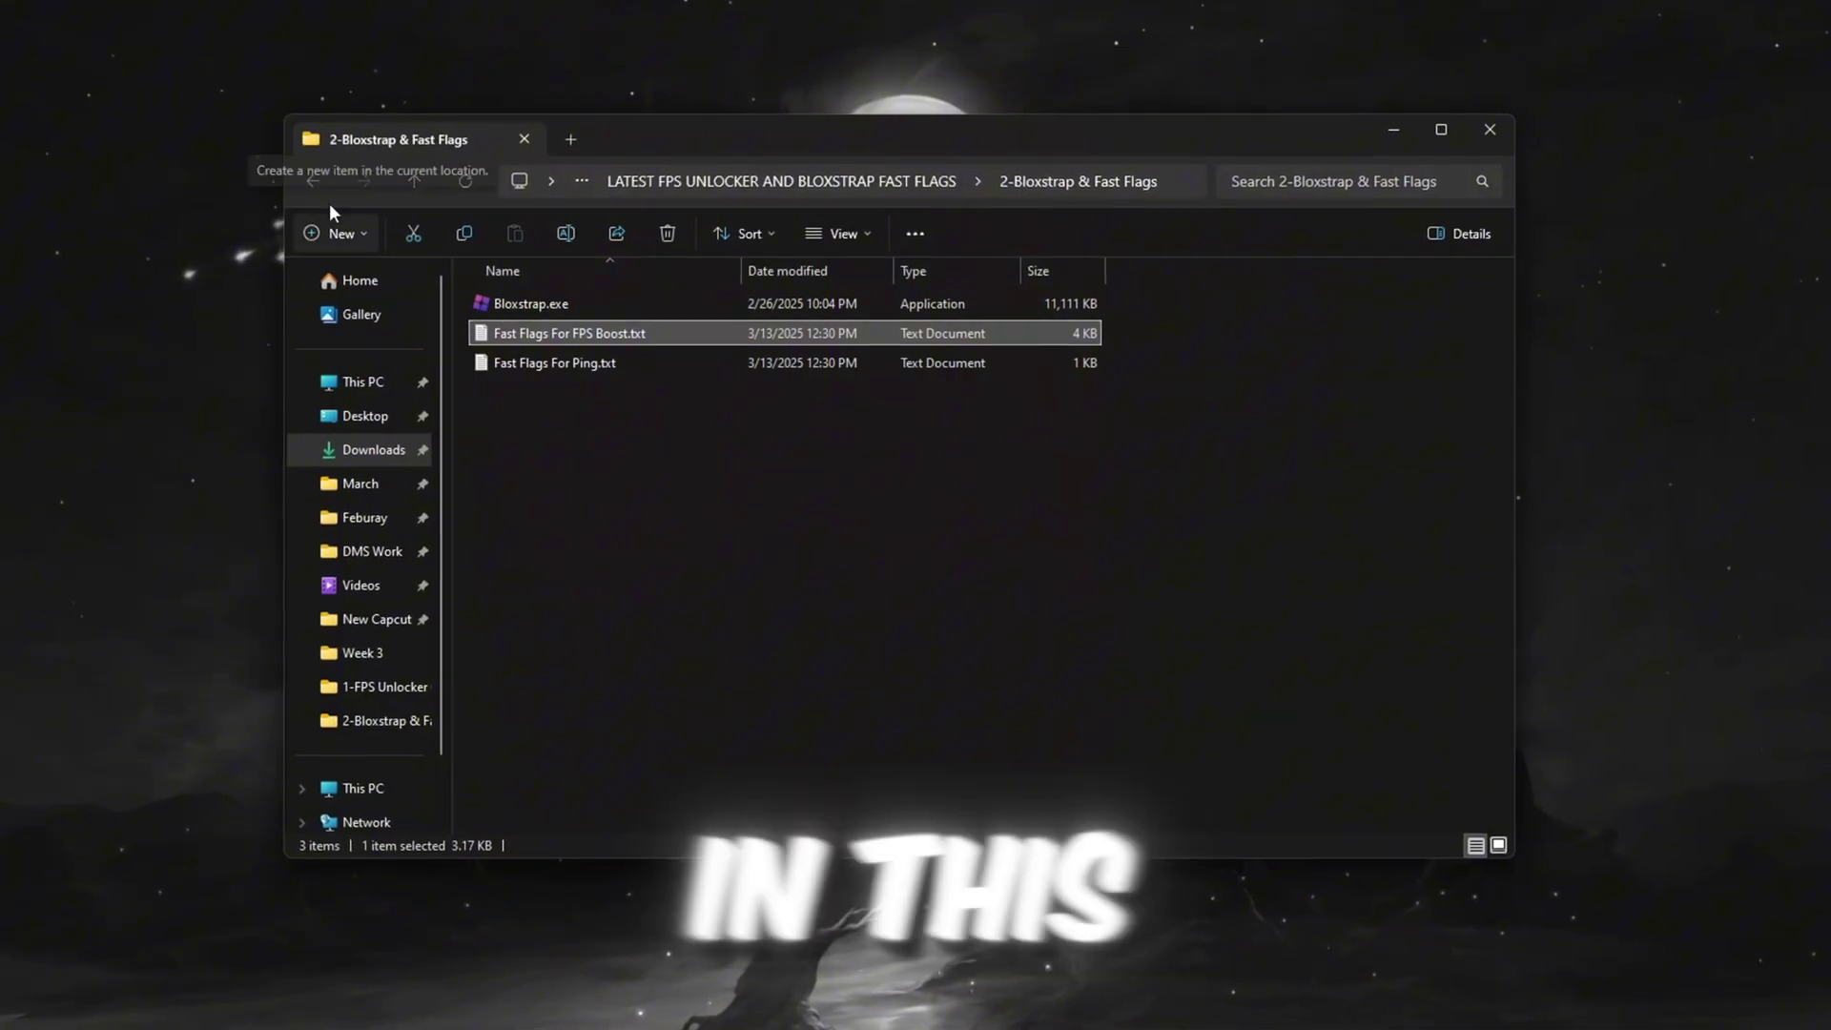
pyautogui.click(313, 183)
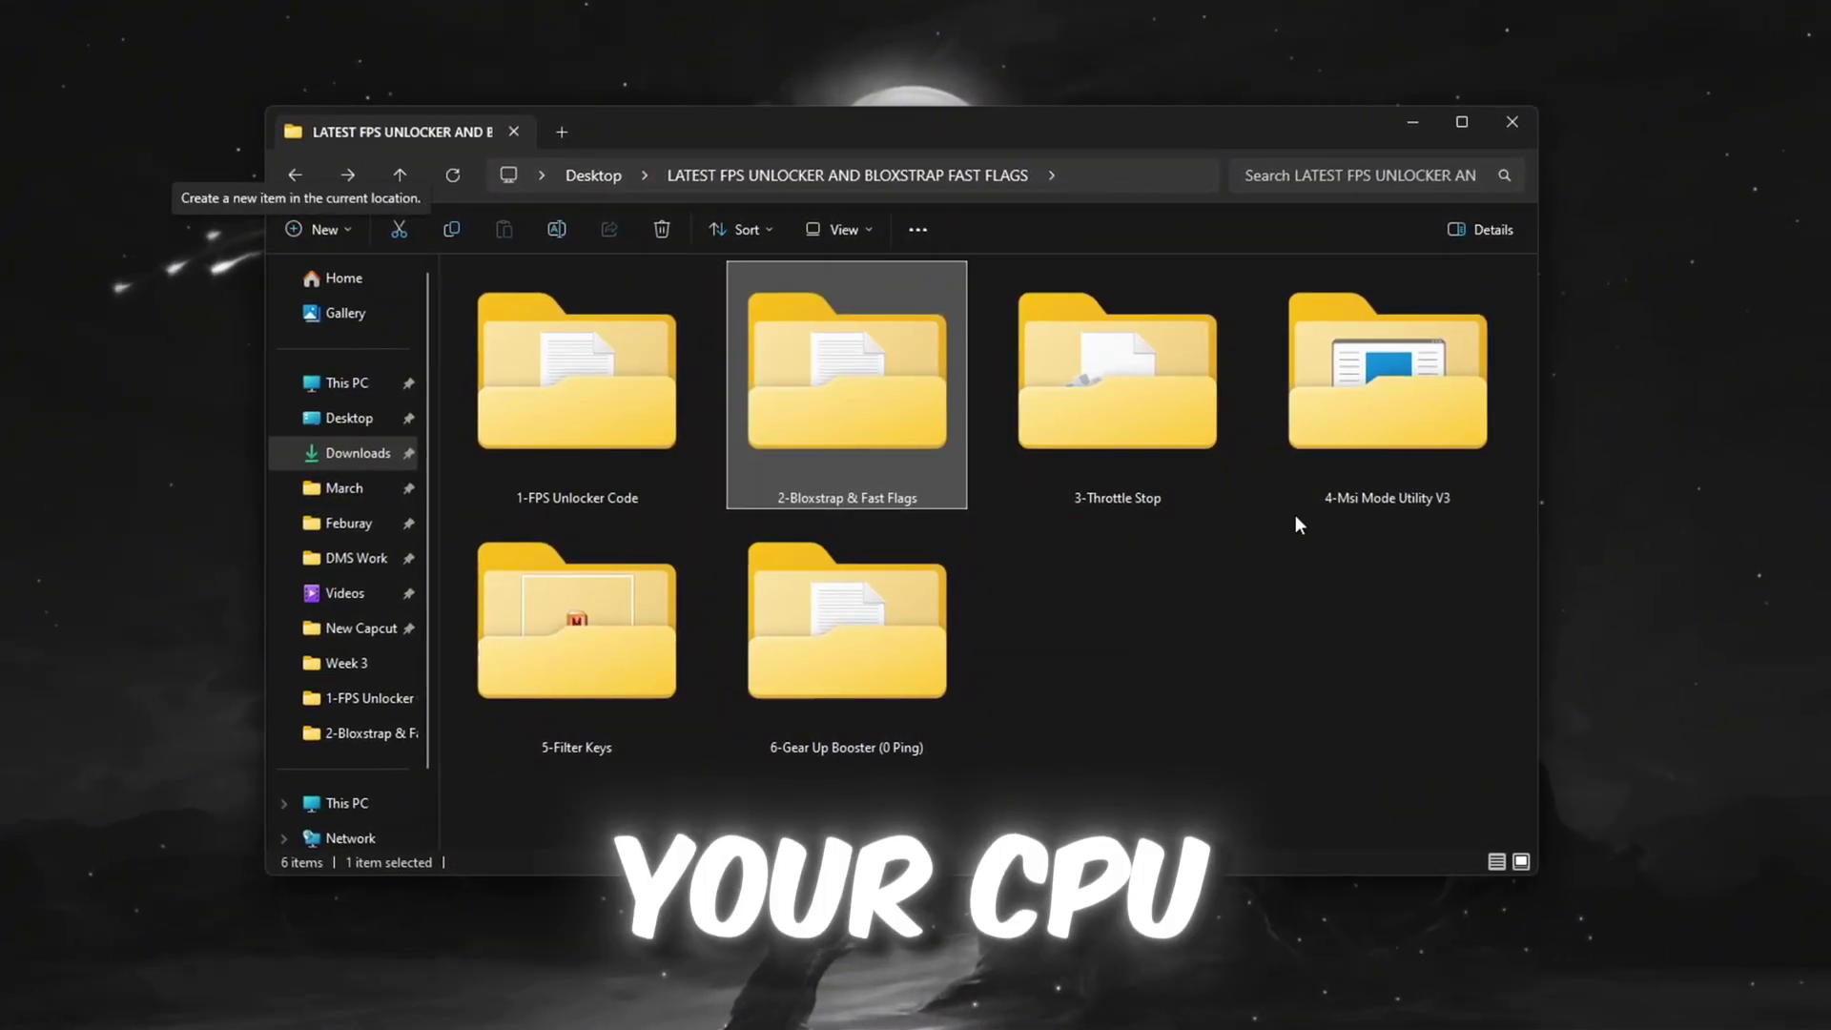
pyautogui.doubleClick(1163, 375)
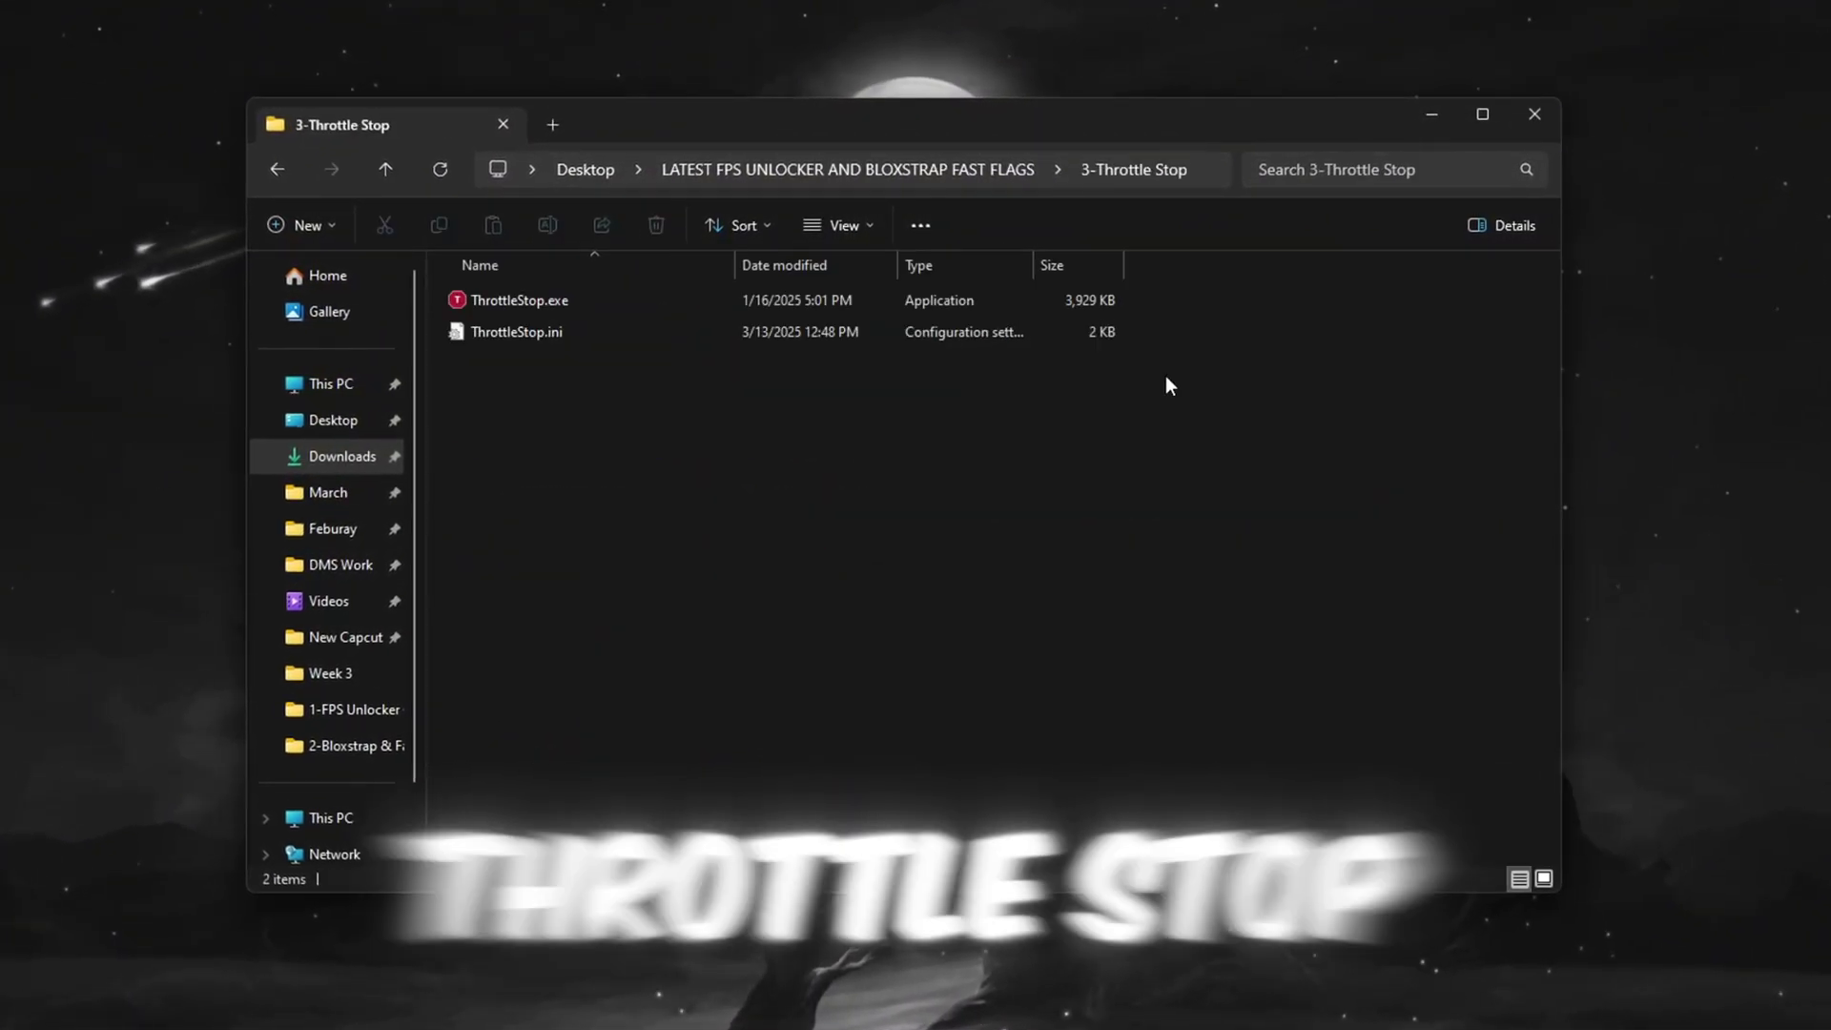
pyautogui.doubleClick(578, 300)
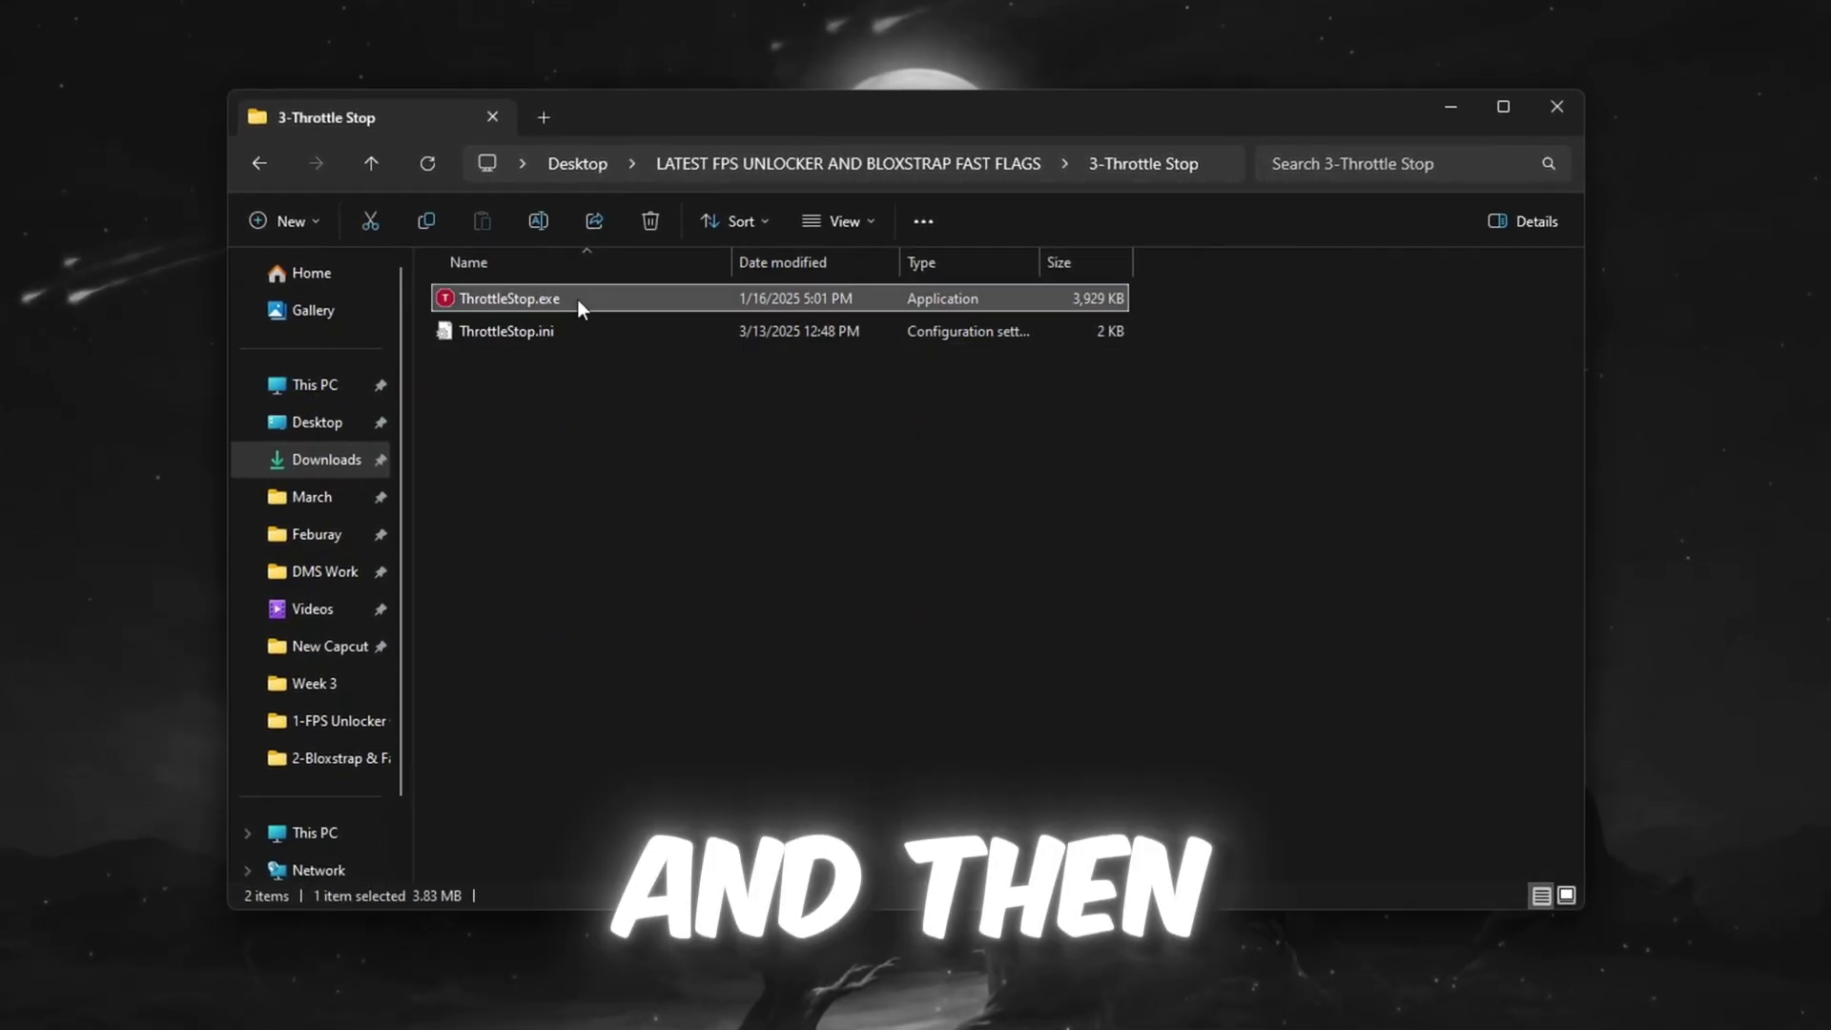
pyautogui.click(1445, 109)
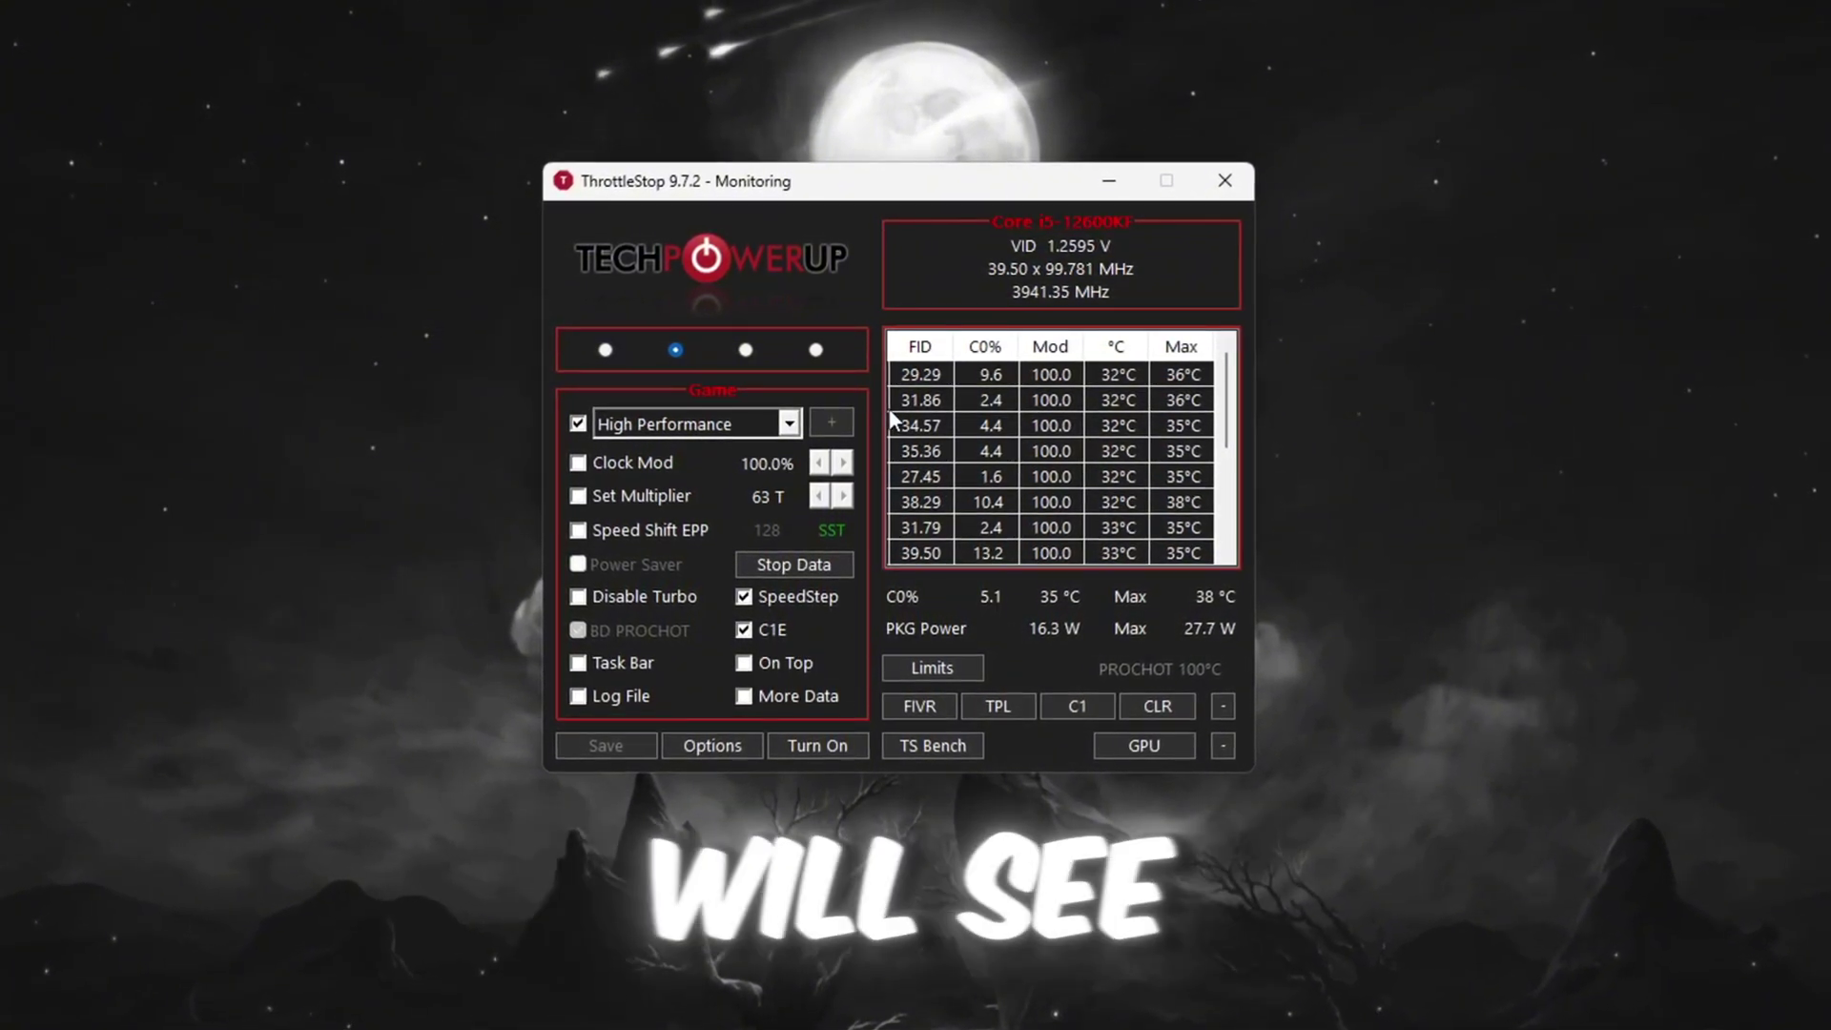
# Look through the ThrottleStop profiles, activate the Game profile and choose the High Performance power plan for it.
pyautogui.click(604, 350)
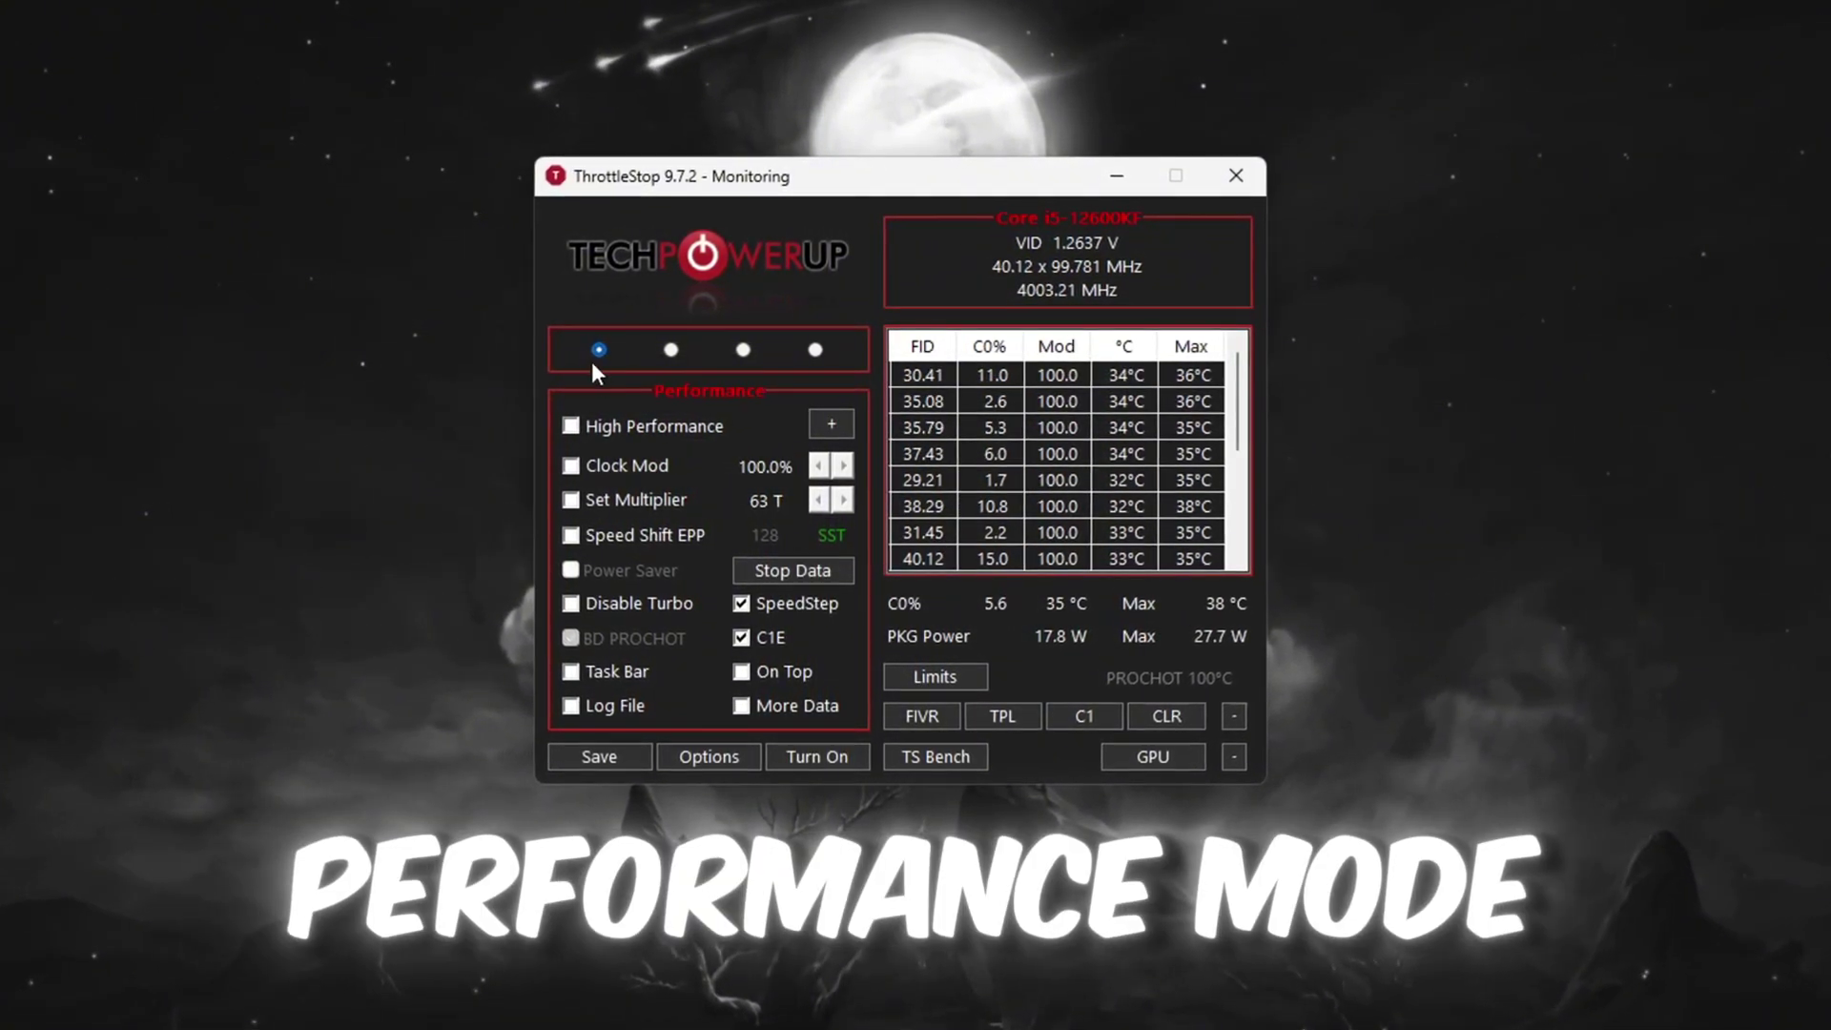
pyautogui.click(668, 350)
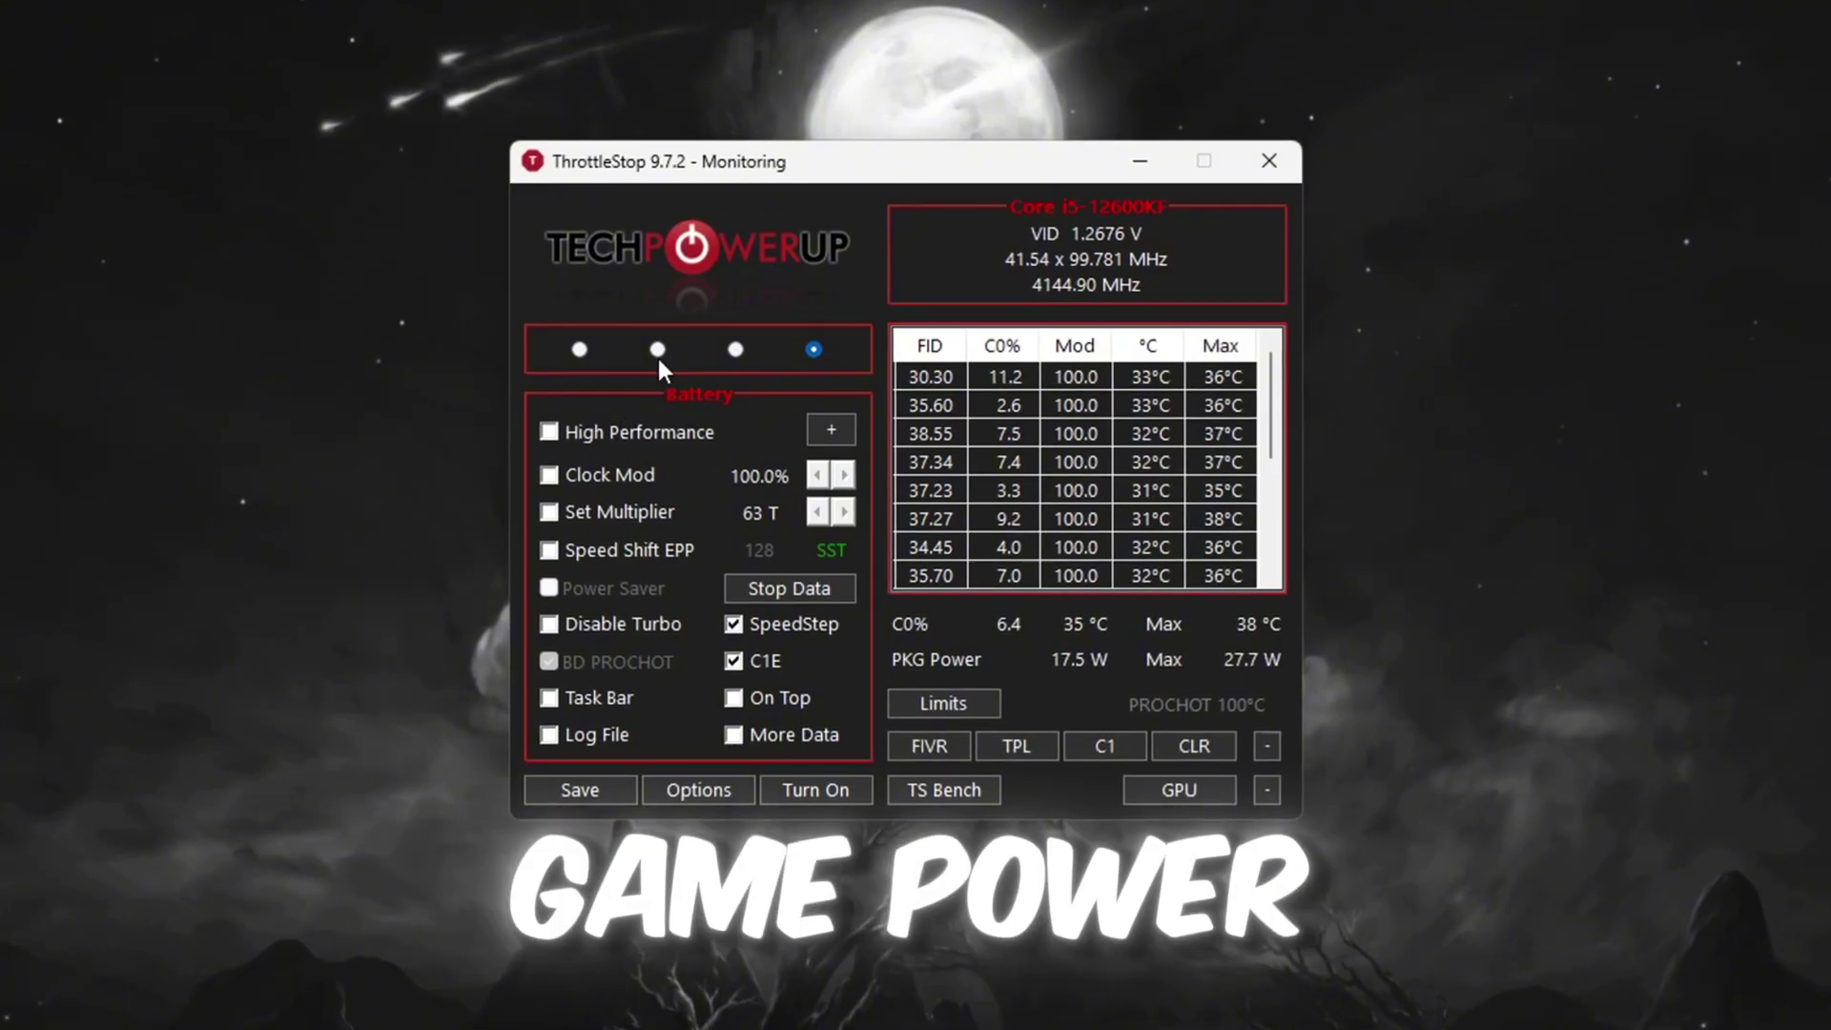
pyautogui.click(652, 355)
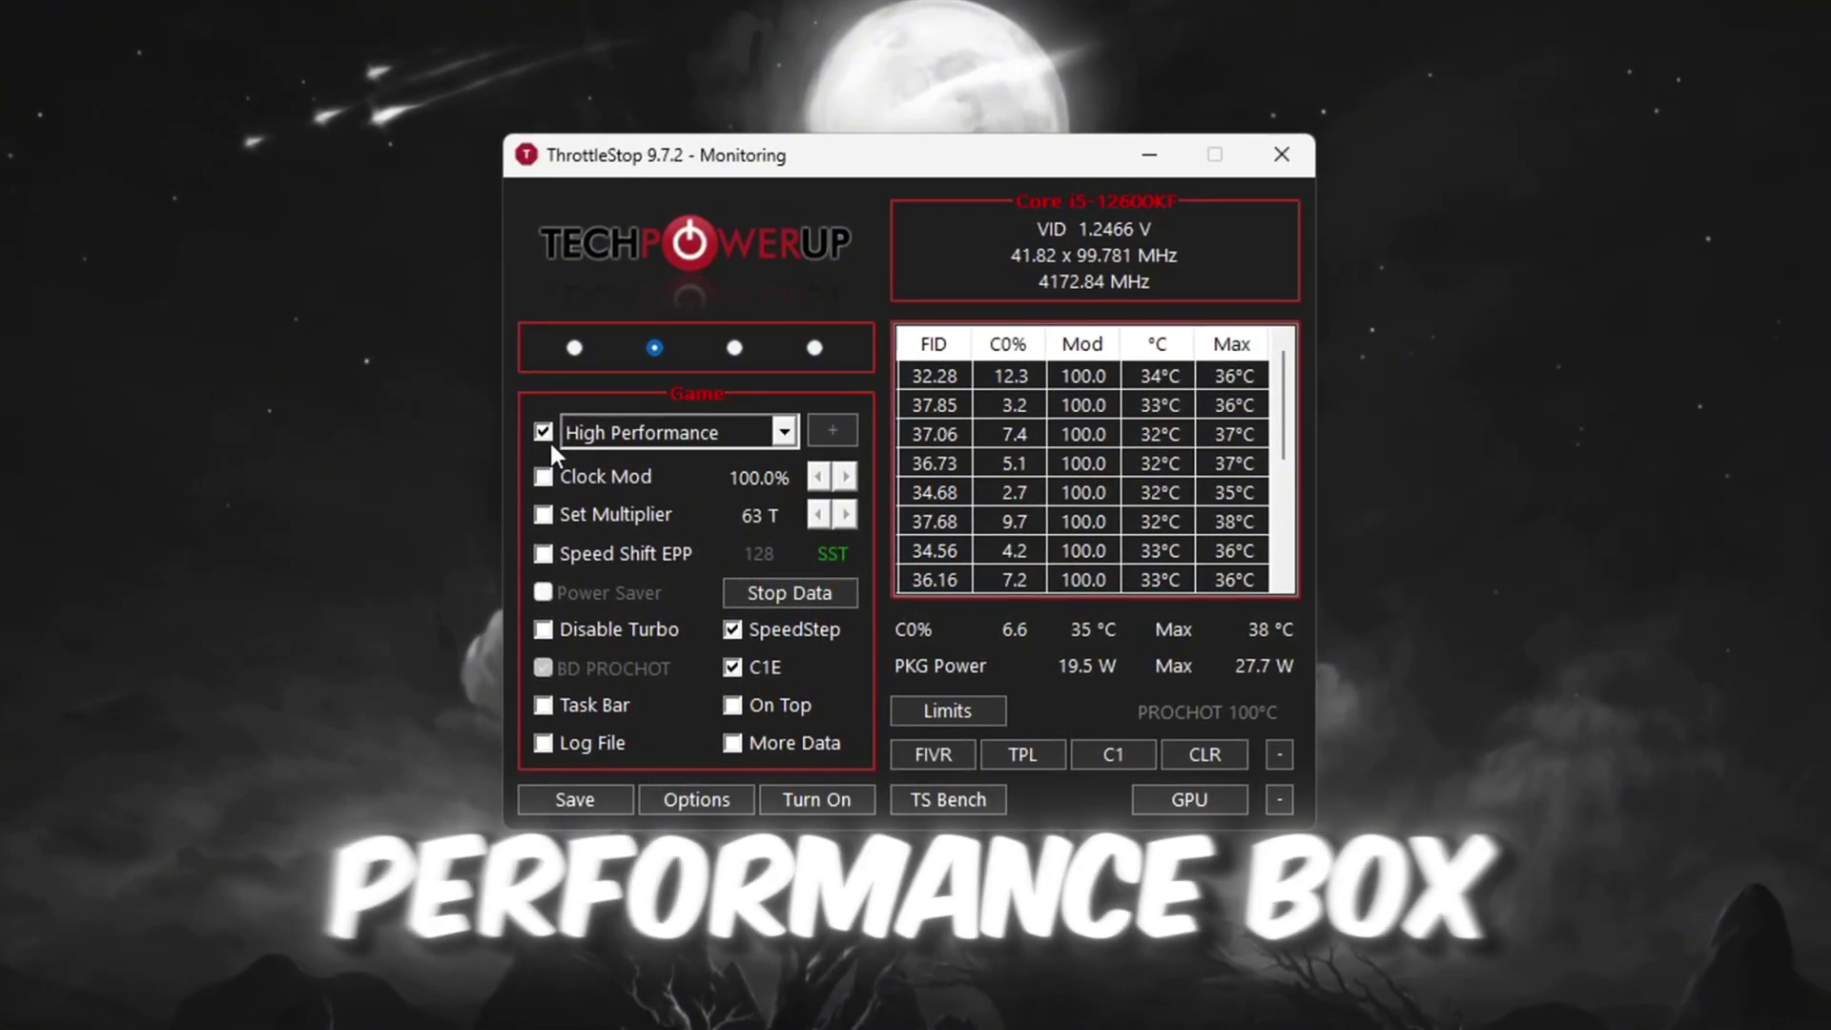
pyautogui.click(715, 435)
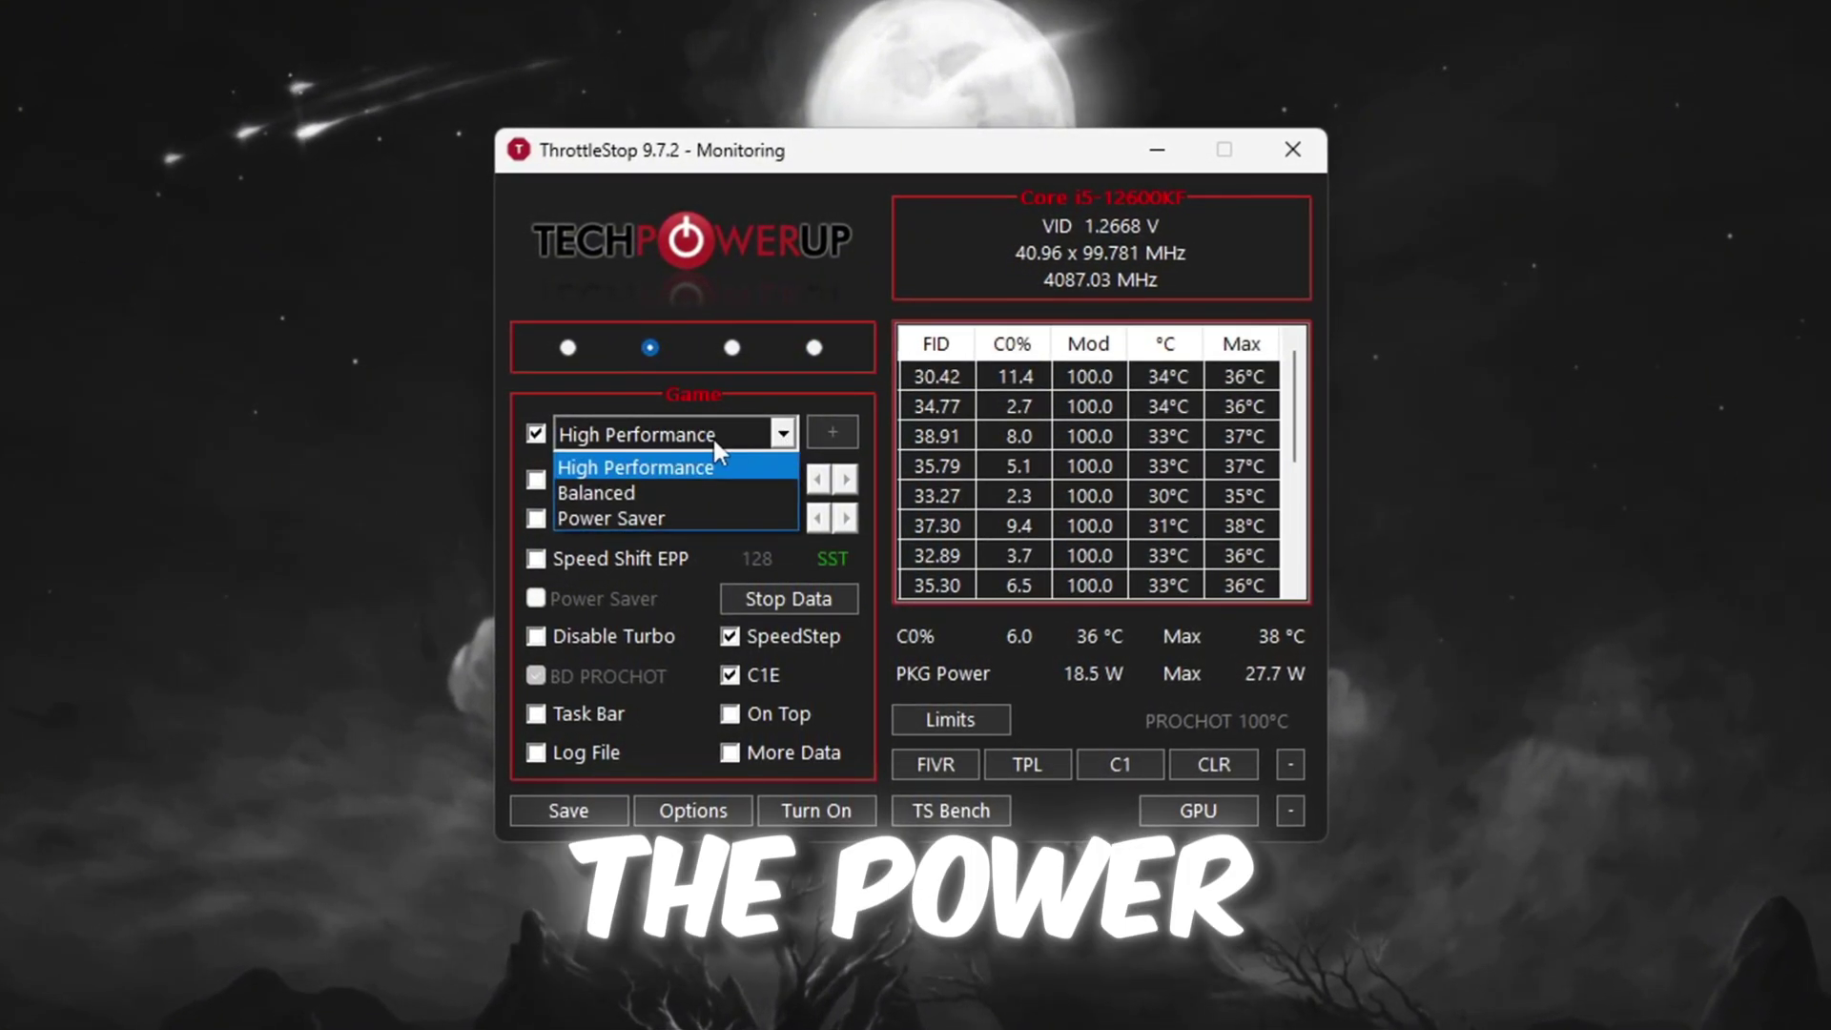
pyautogui.click(648, 465)
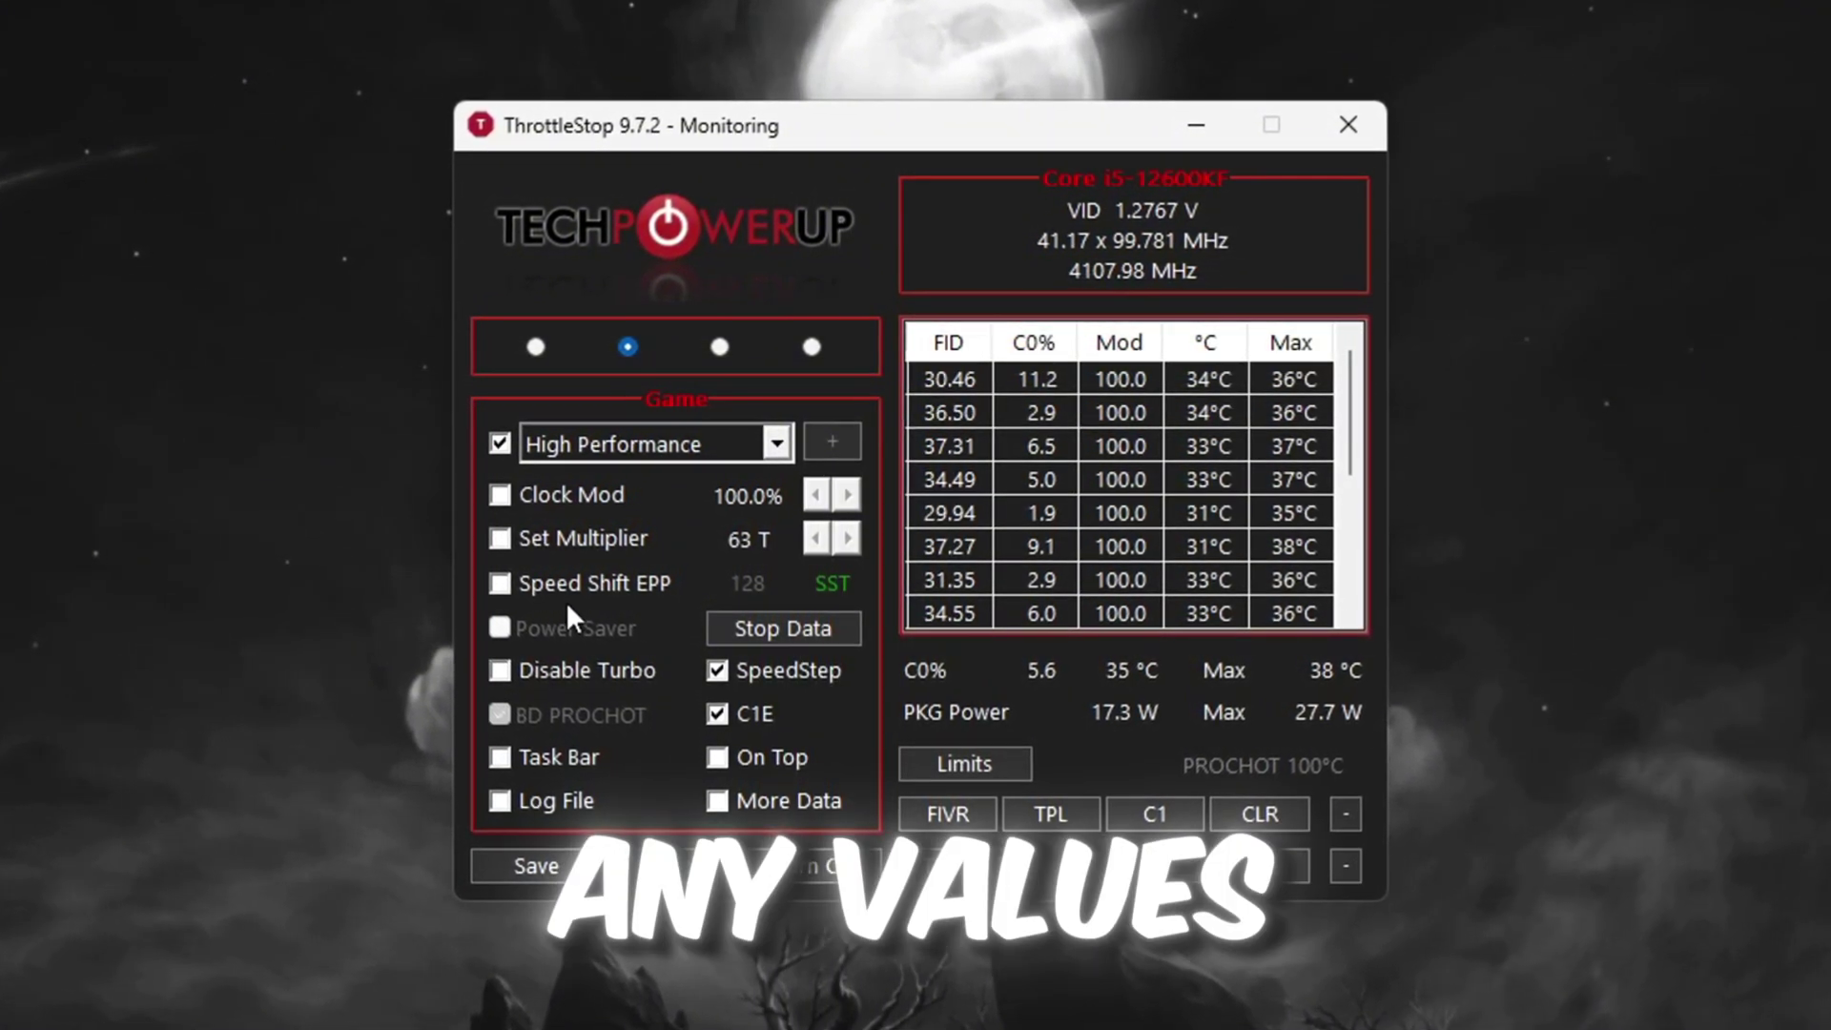
# Enable Disable Turbo for the Game profile, turn ThrottleStop on and minimize its window.
pyautogui.click(497, 672)
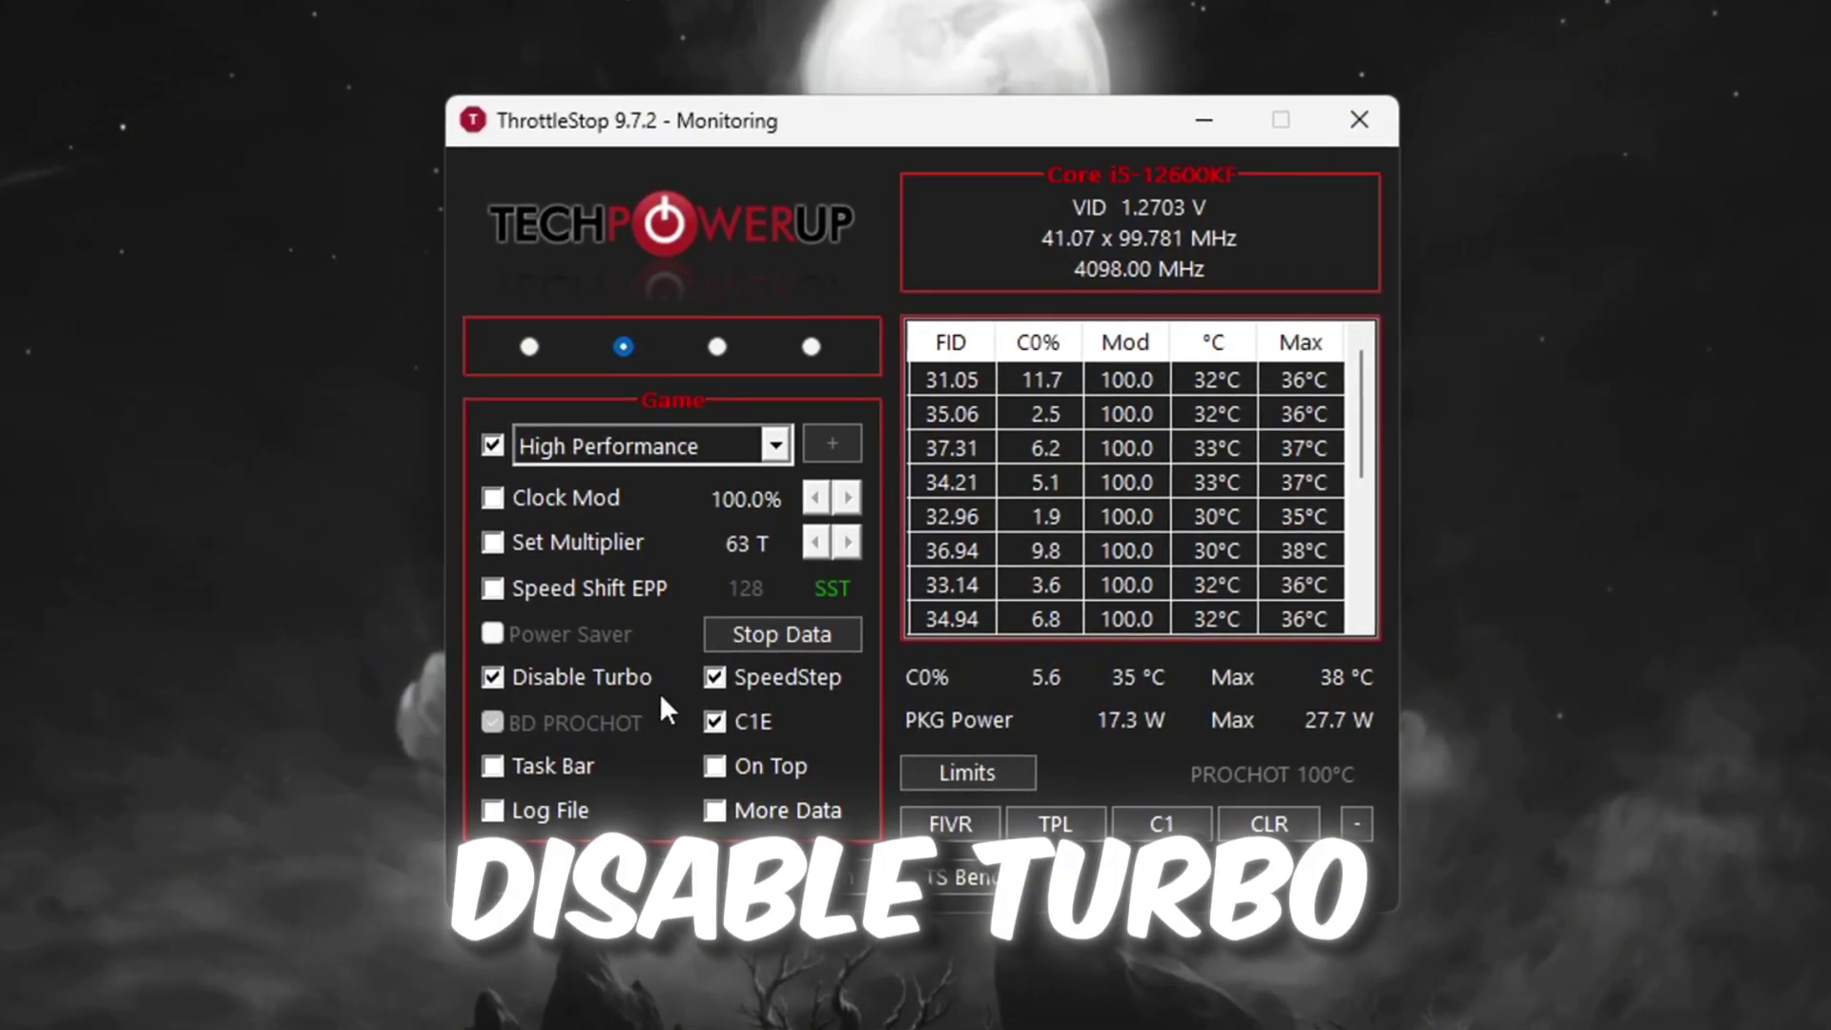
pyautogui.click(815, 878)
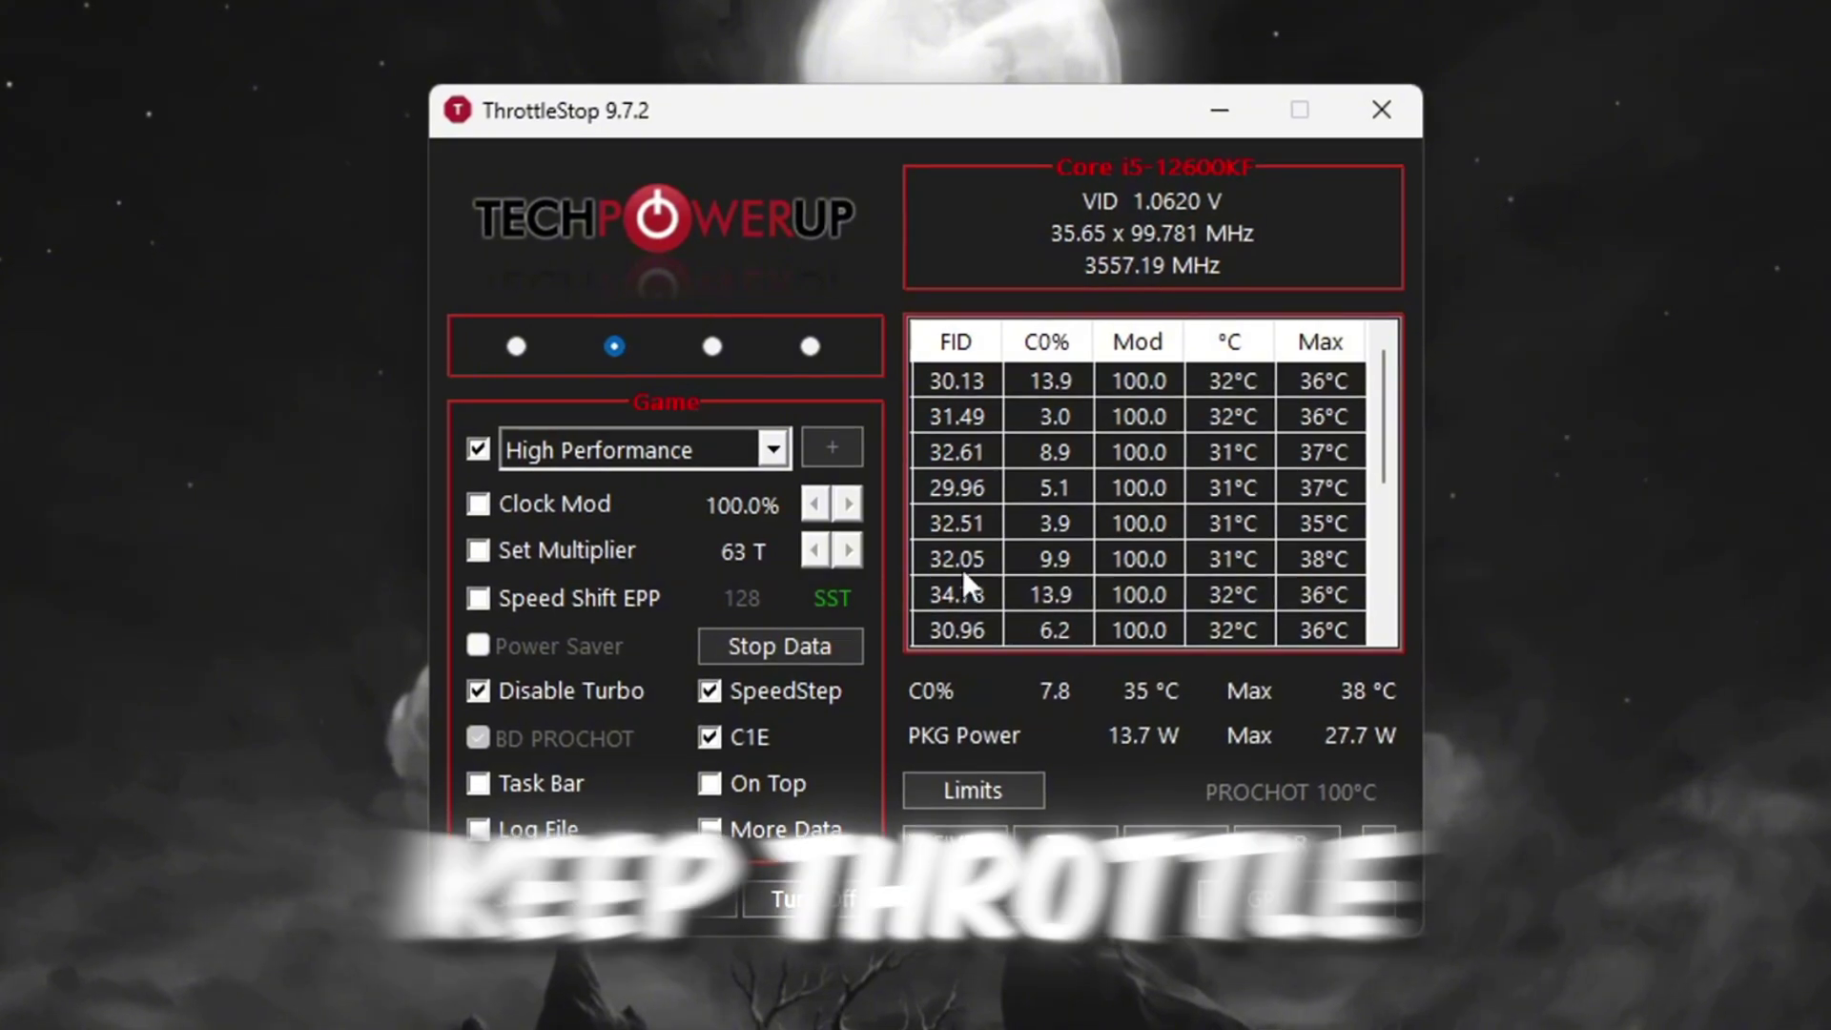
pyautogui.click(1221, 111)
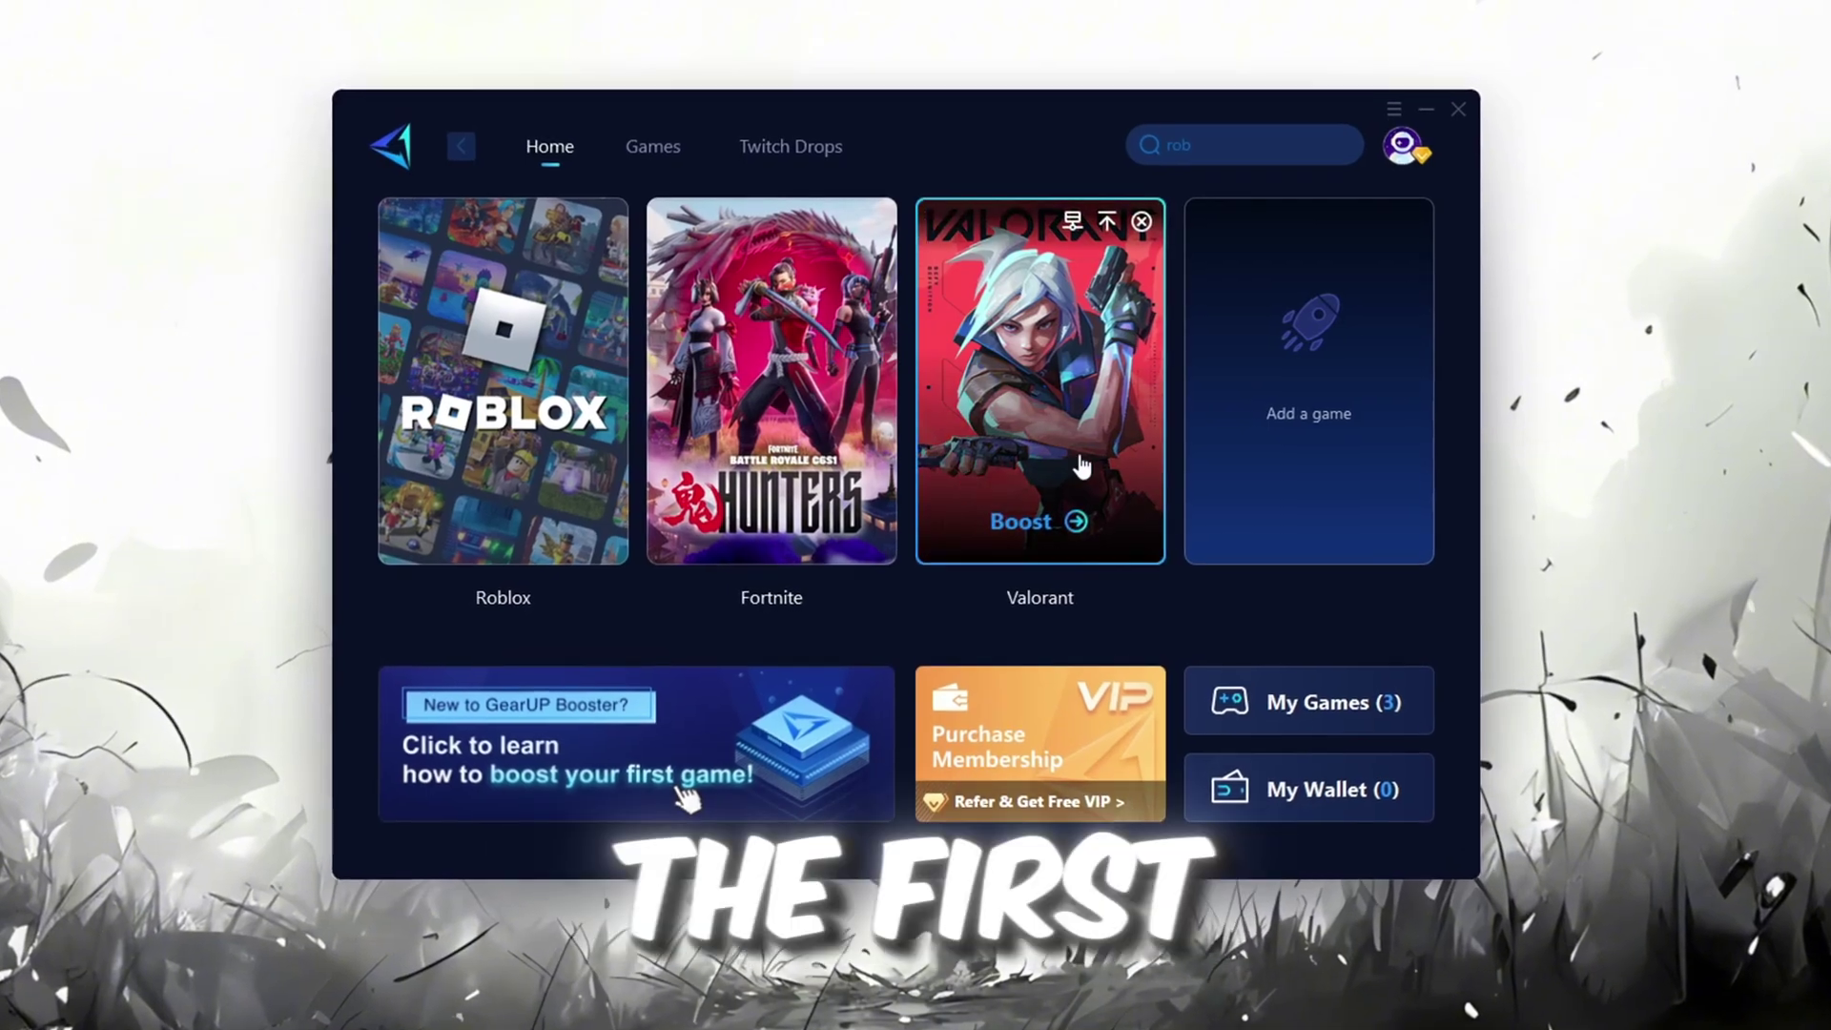
# Switch to GearUP Booster and browse the popular titles in its games catalogue.
pyautogui.click(1406, 148)
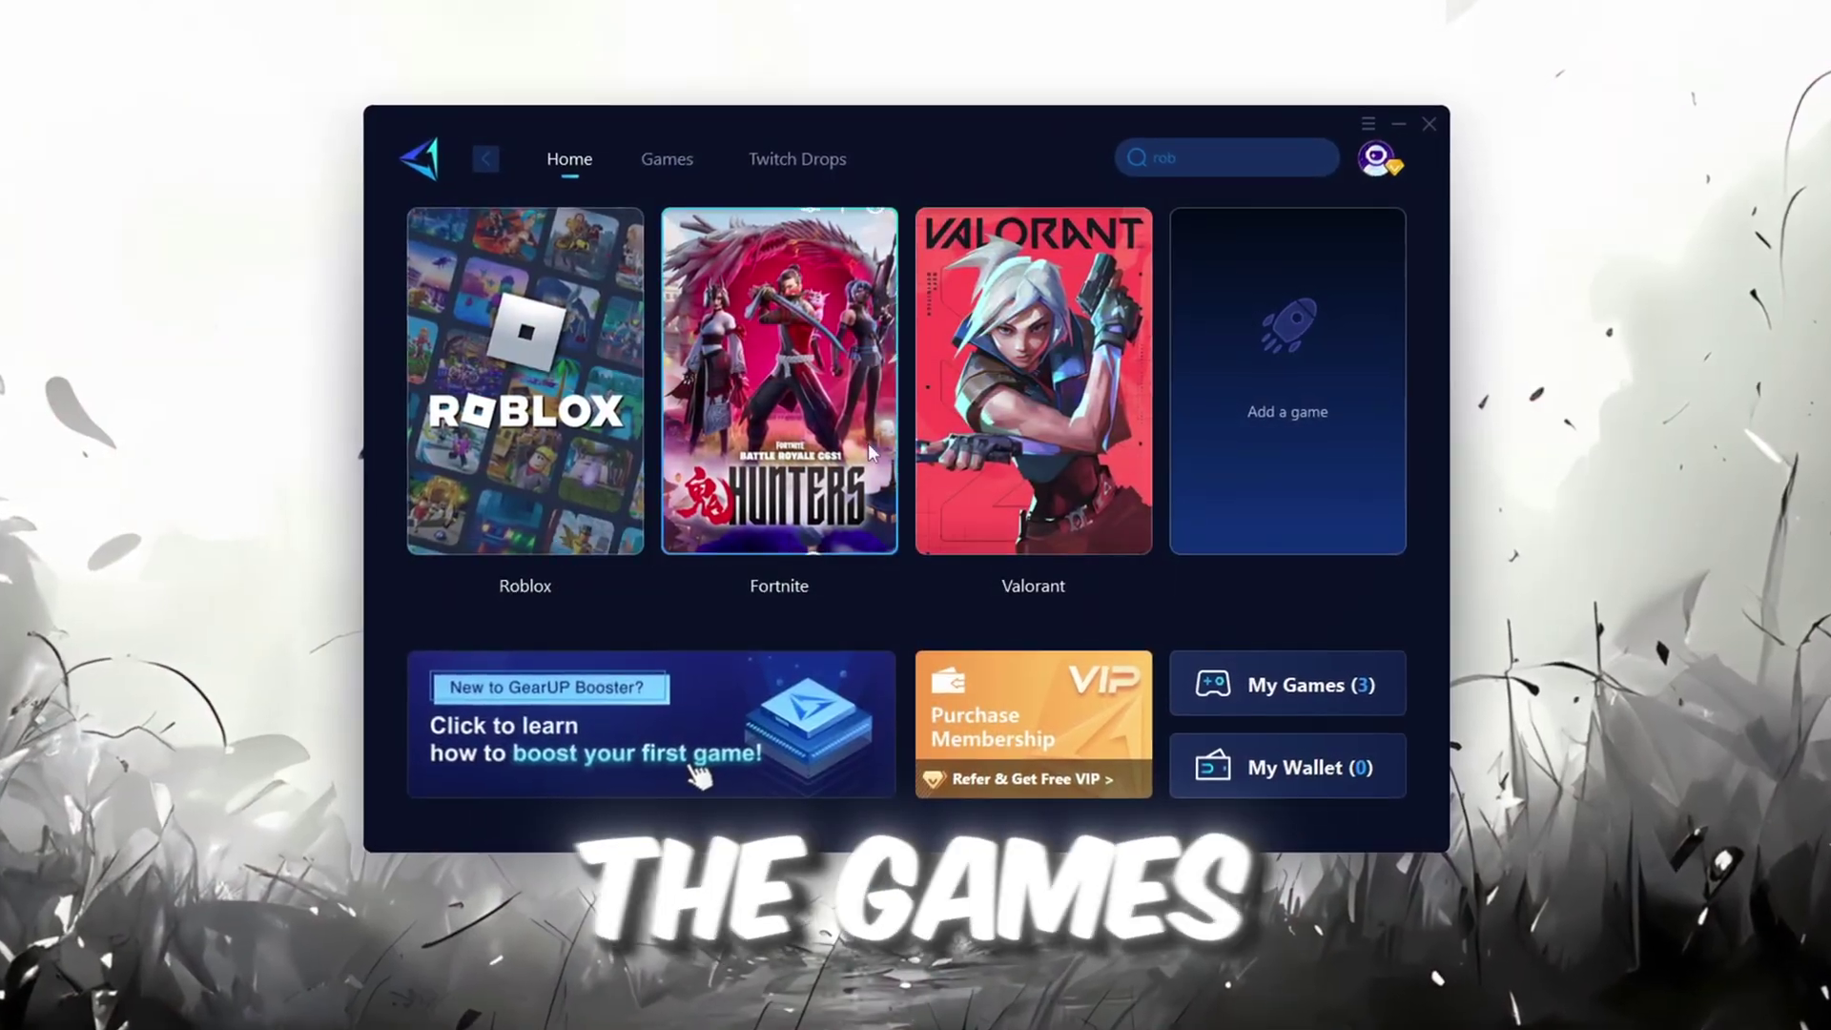
pyautogui.click(666, 159)
pyautogui.scroll(-6, 885, 503)
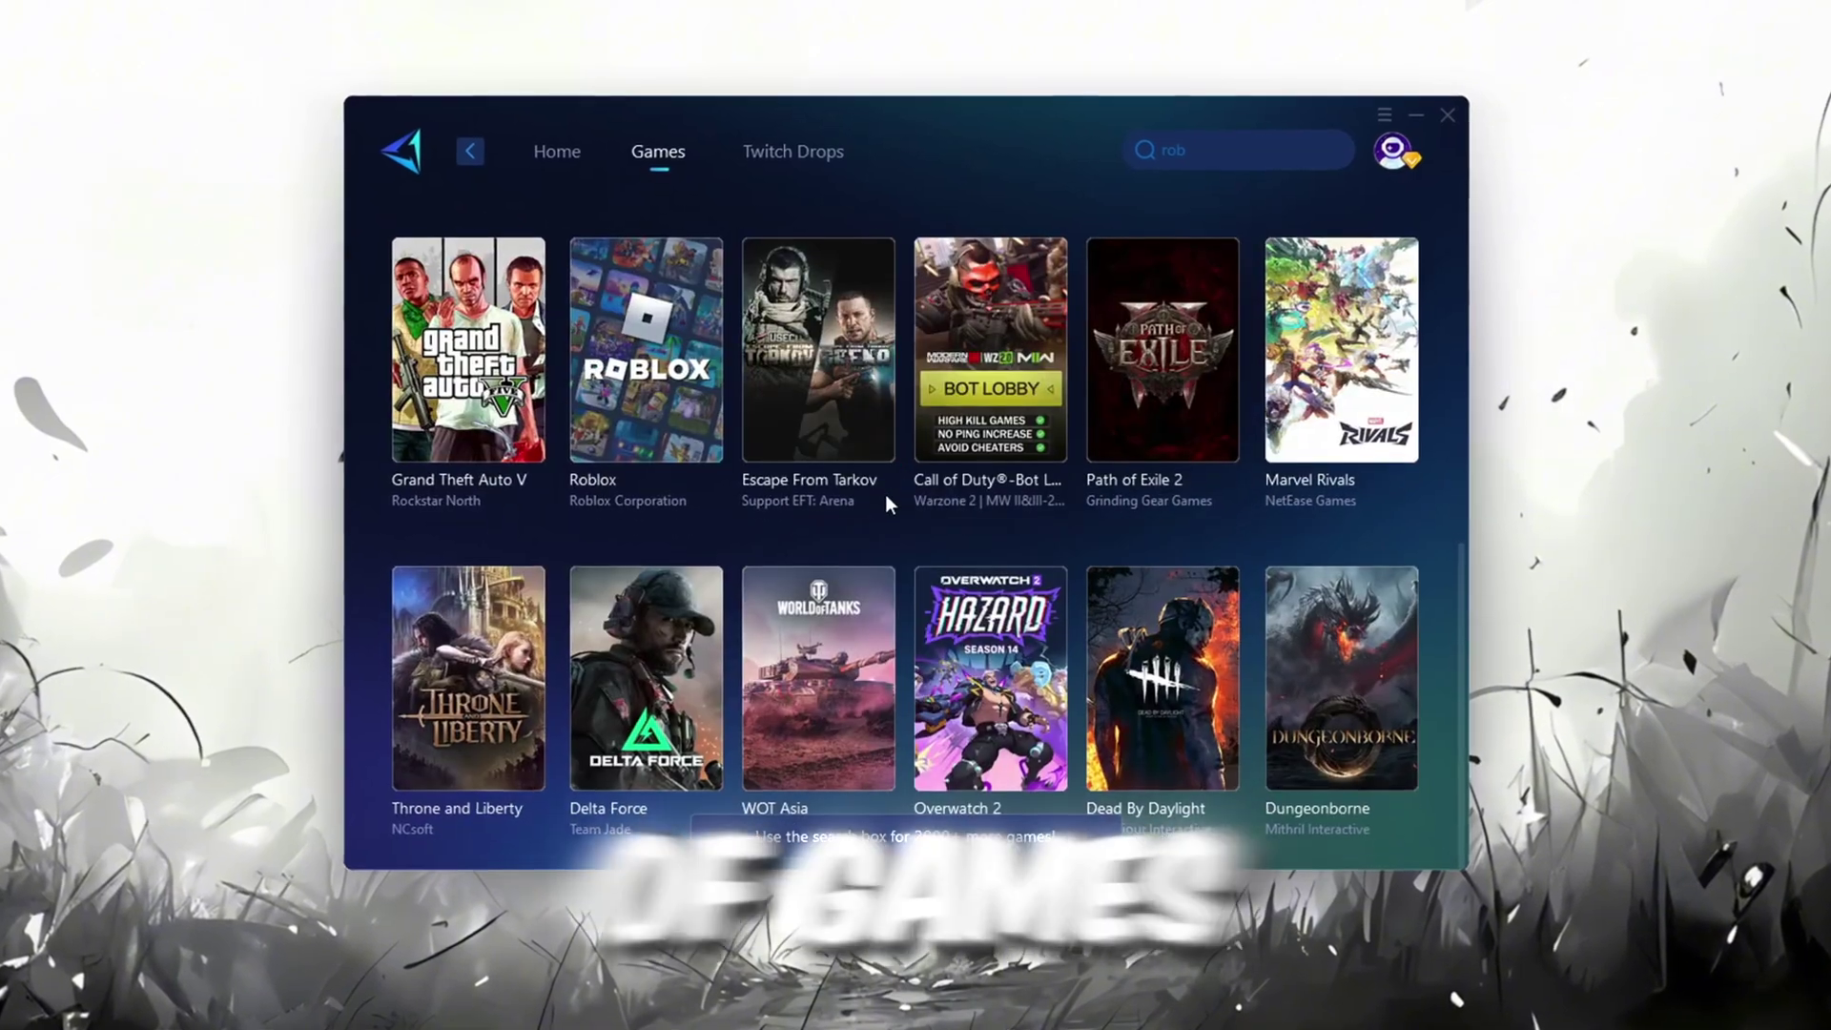
pyautogui.scroll(6, 887, 505)
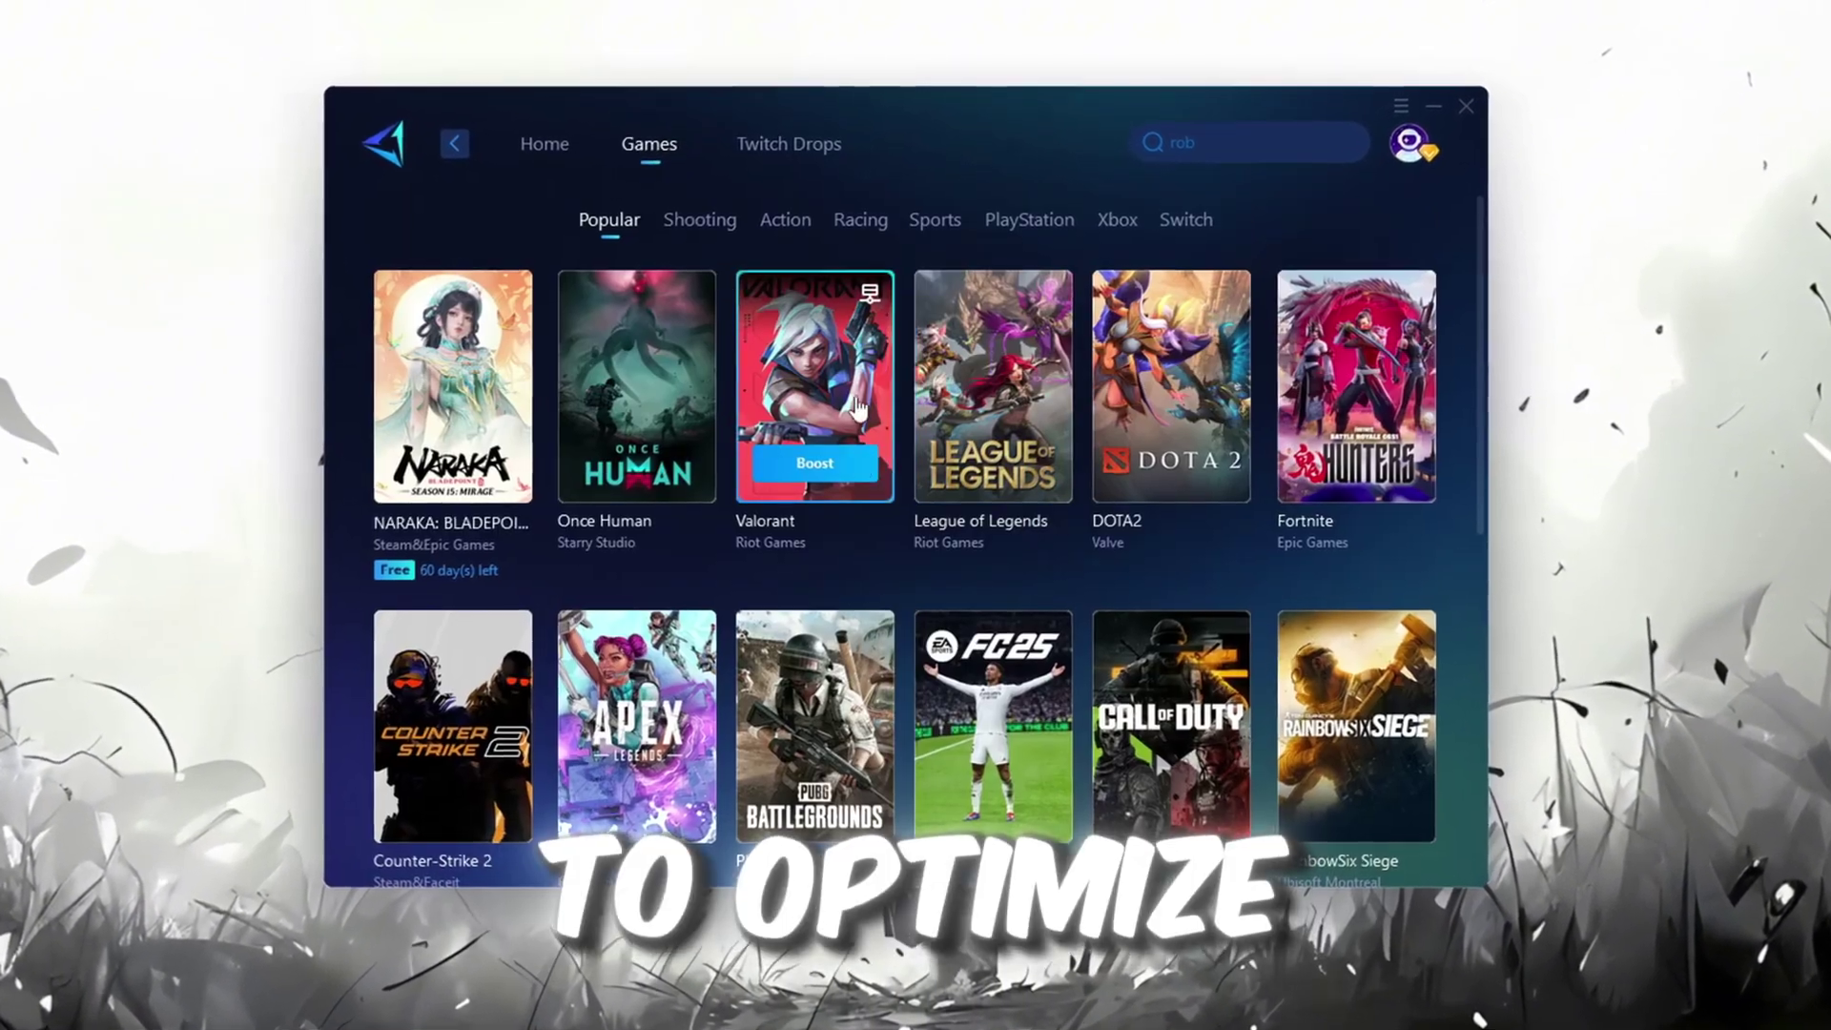
# Return to the GearUP Booster home page and start boosting Roblox.
pyautogui.click(539, 143)
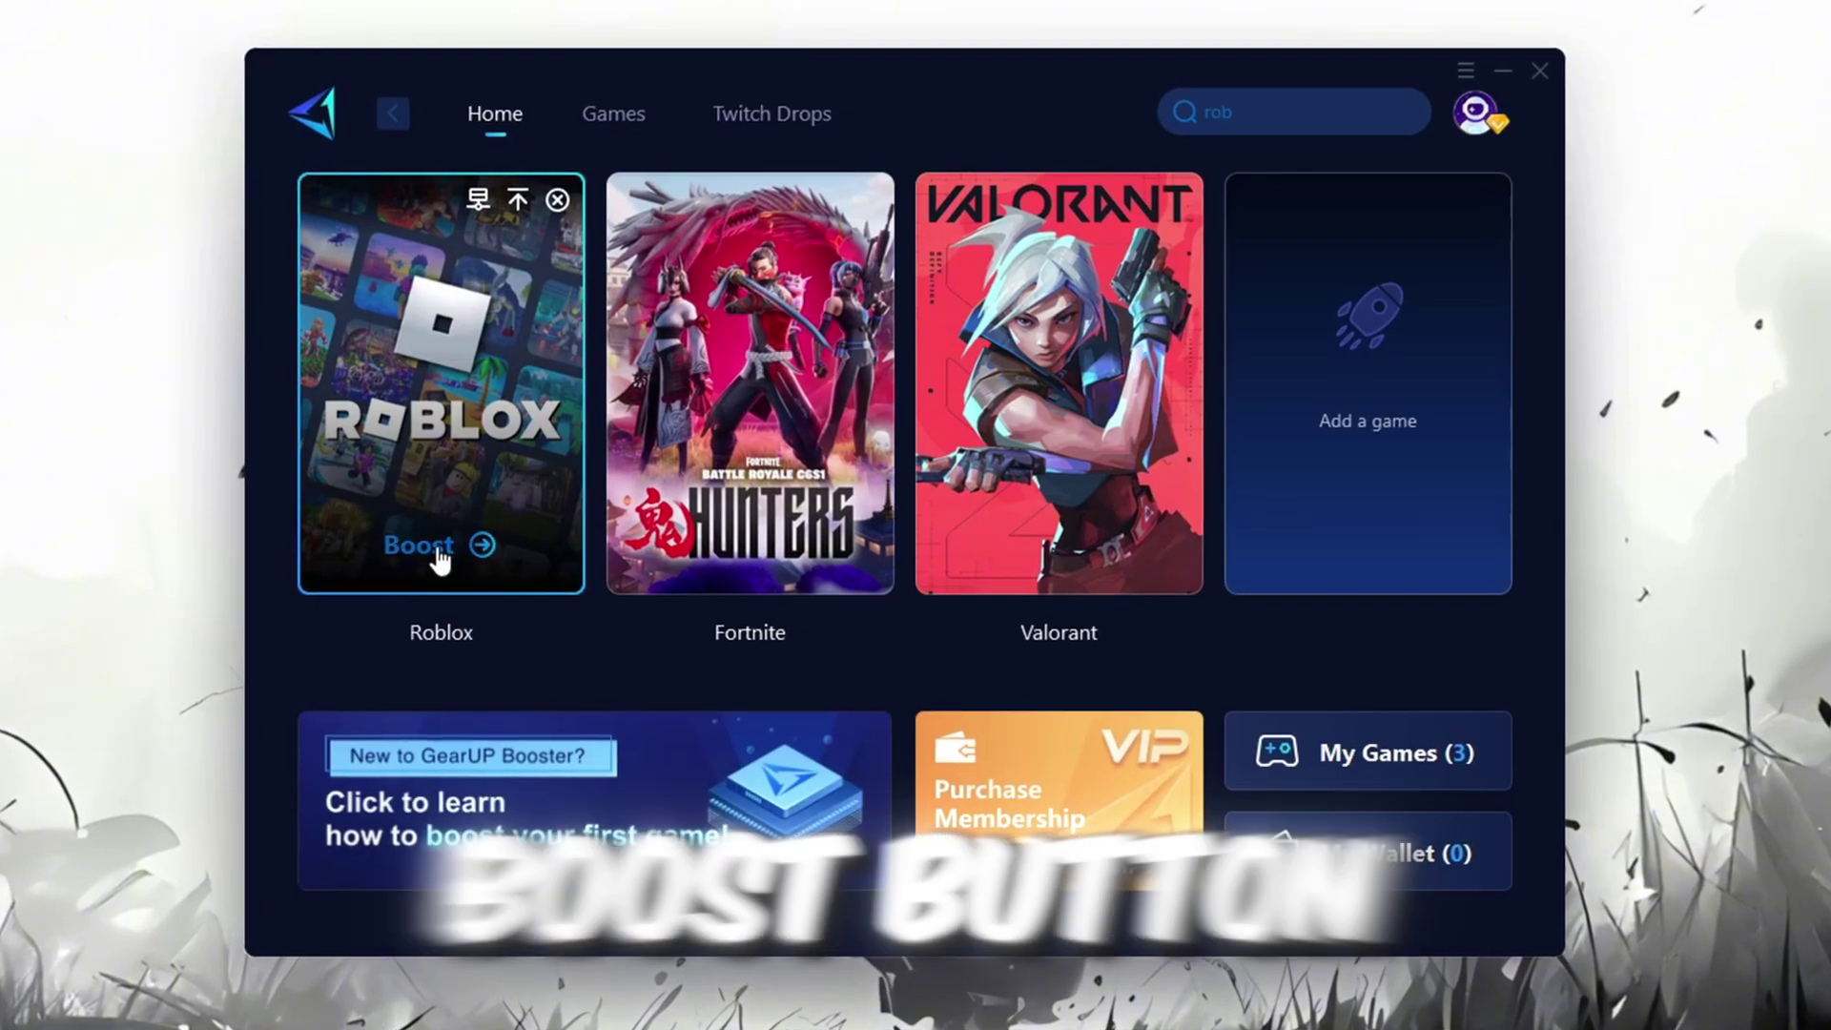
pyautogui.click(436, 551)
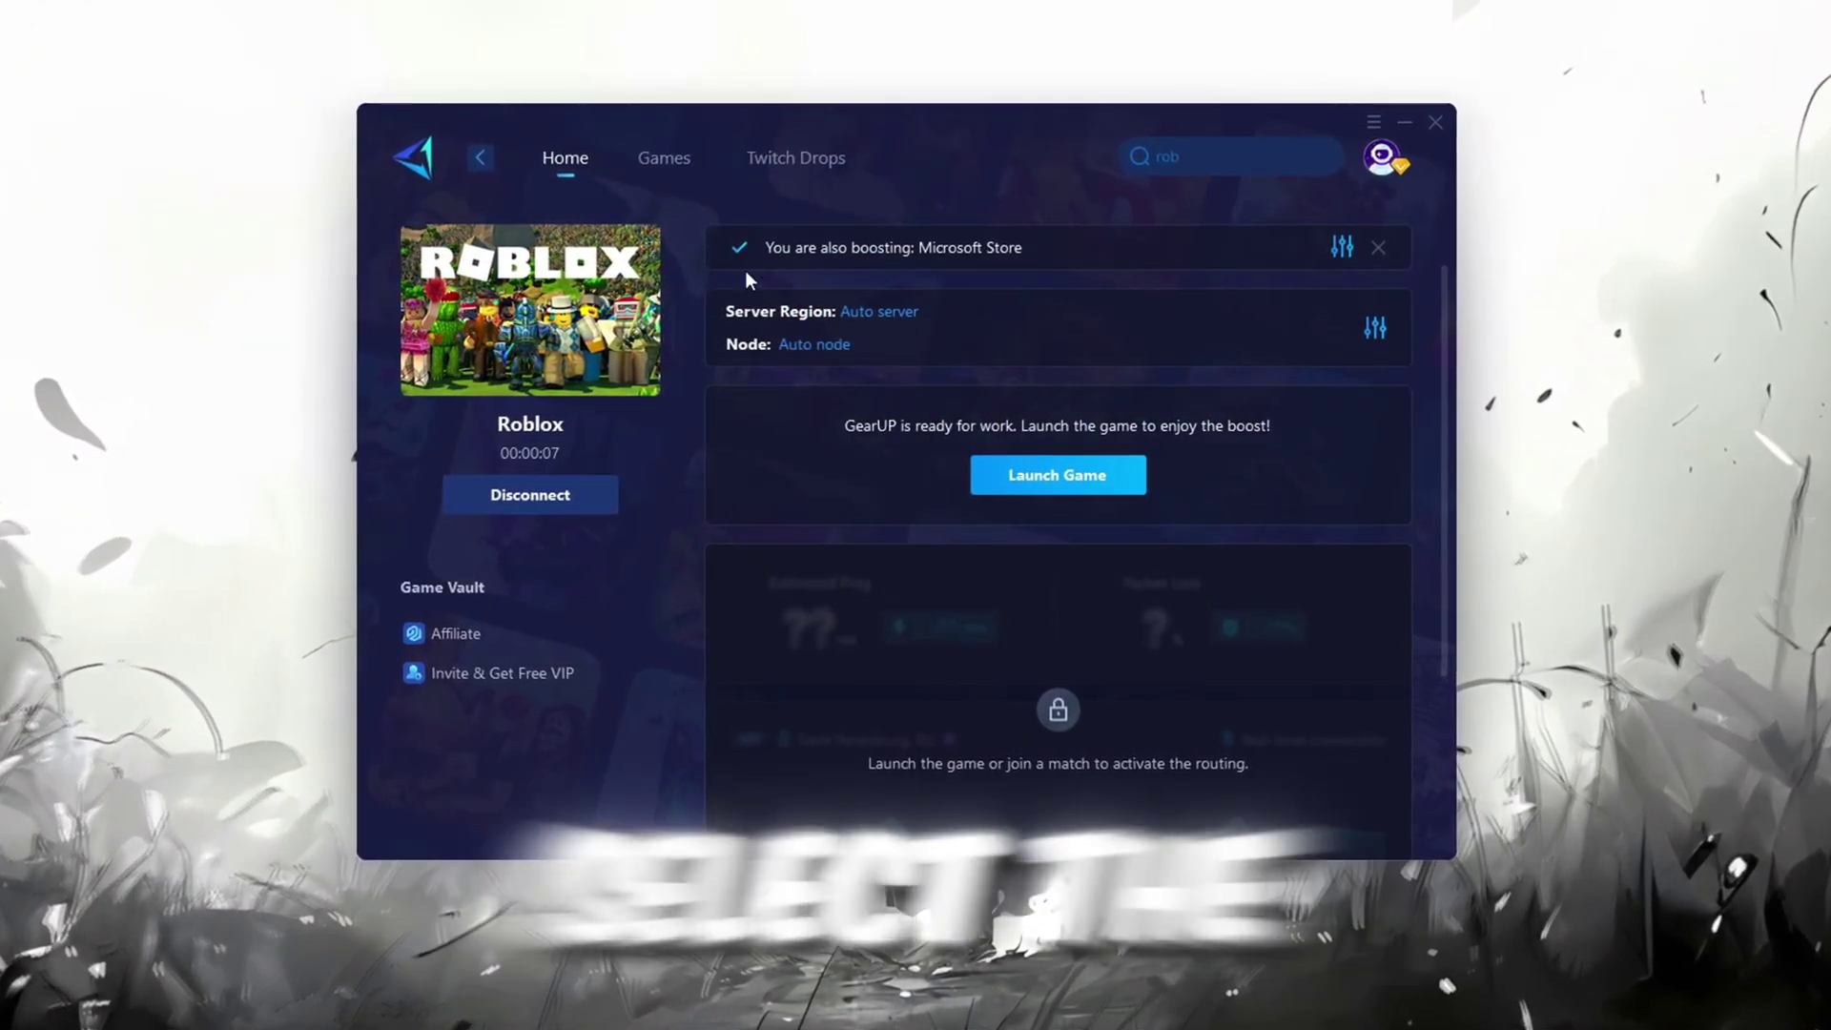
# Review the game server regions and nodes offered for Roblox, leave both on automatic, and close the GearUP Booster window.
pyautogui.click(875, 311)
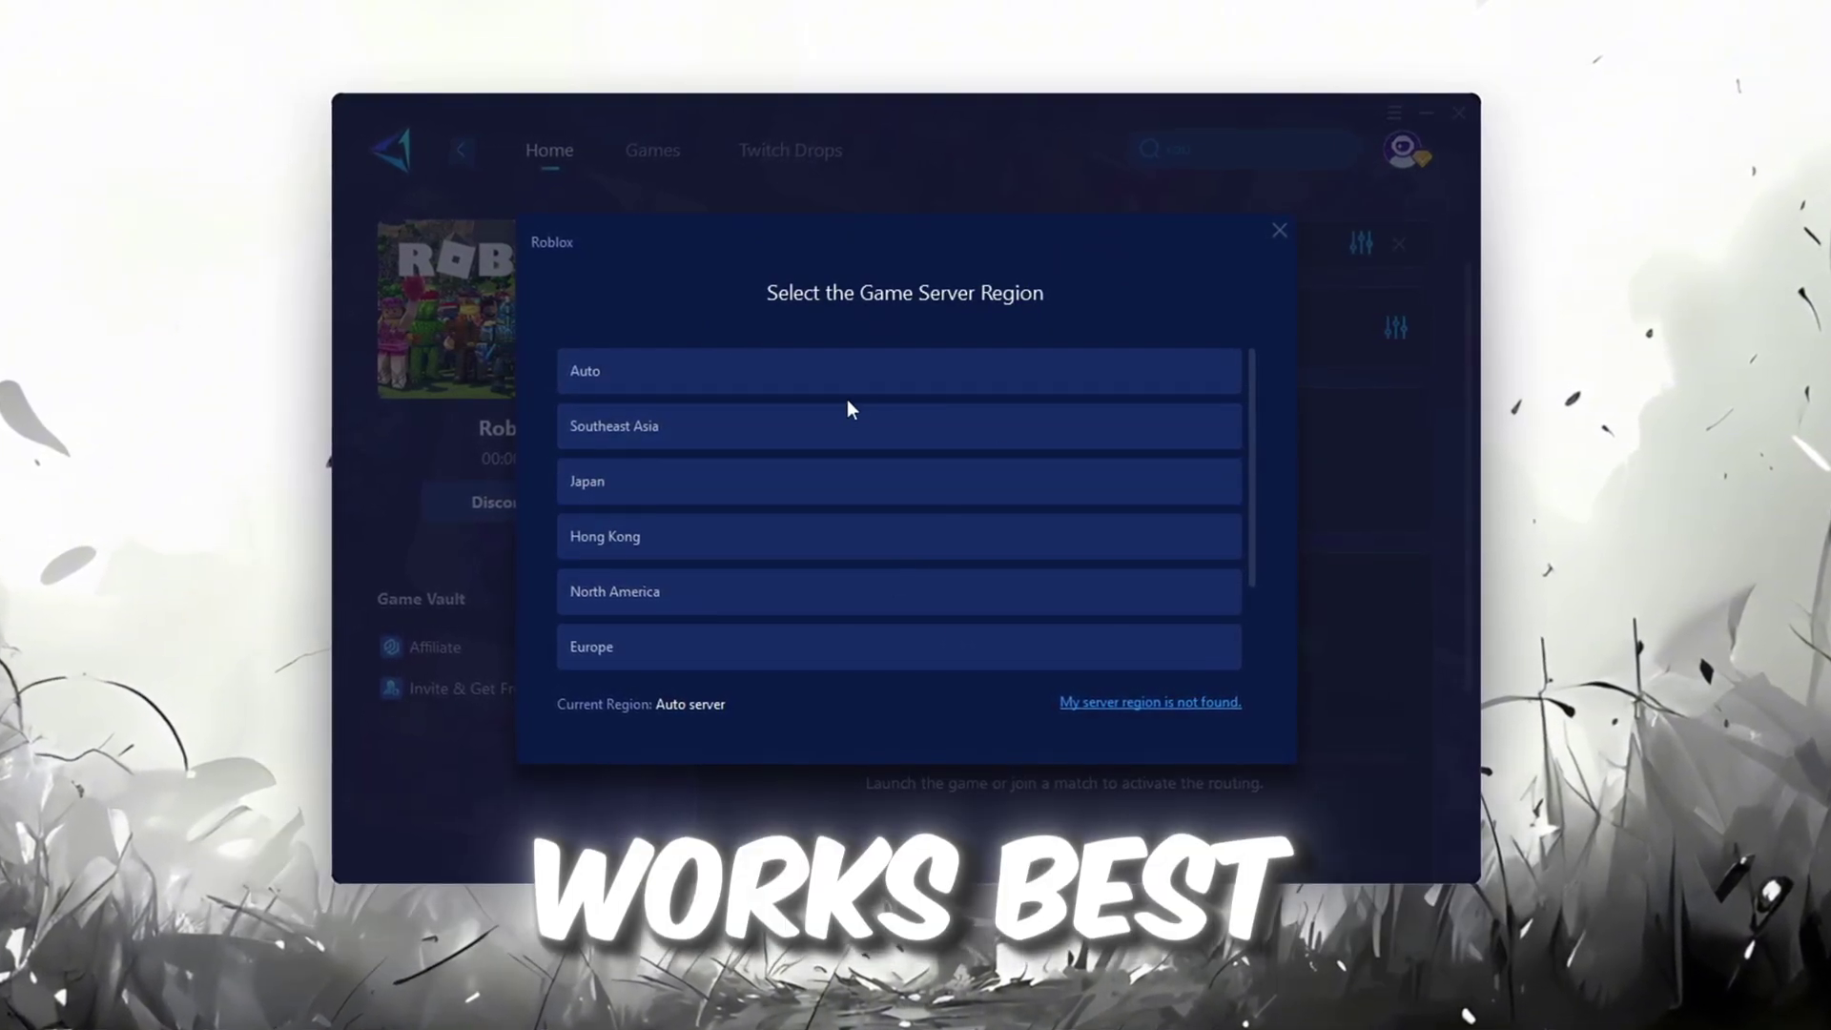
pyautogui.scroll(-1, 839, 515)
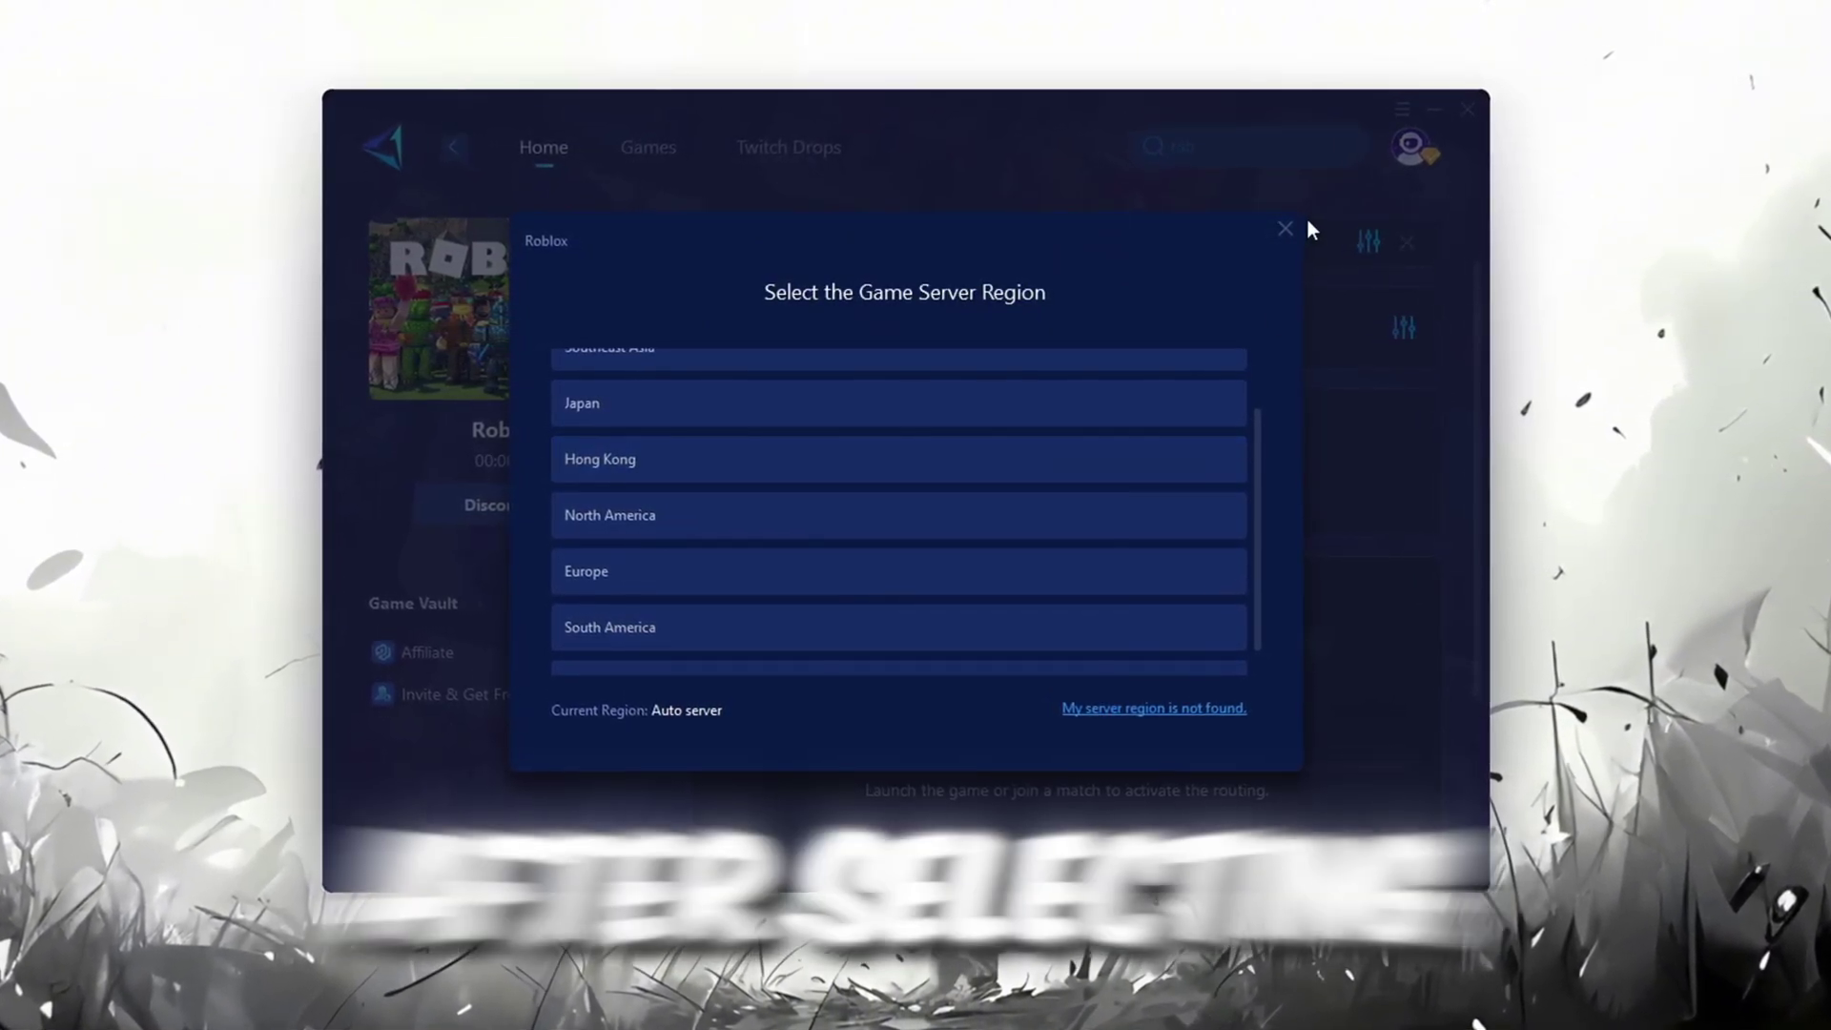
pyautogui.click(1286, 230)
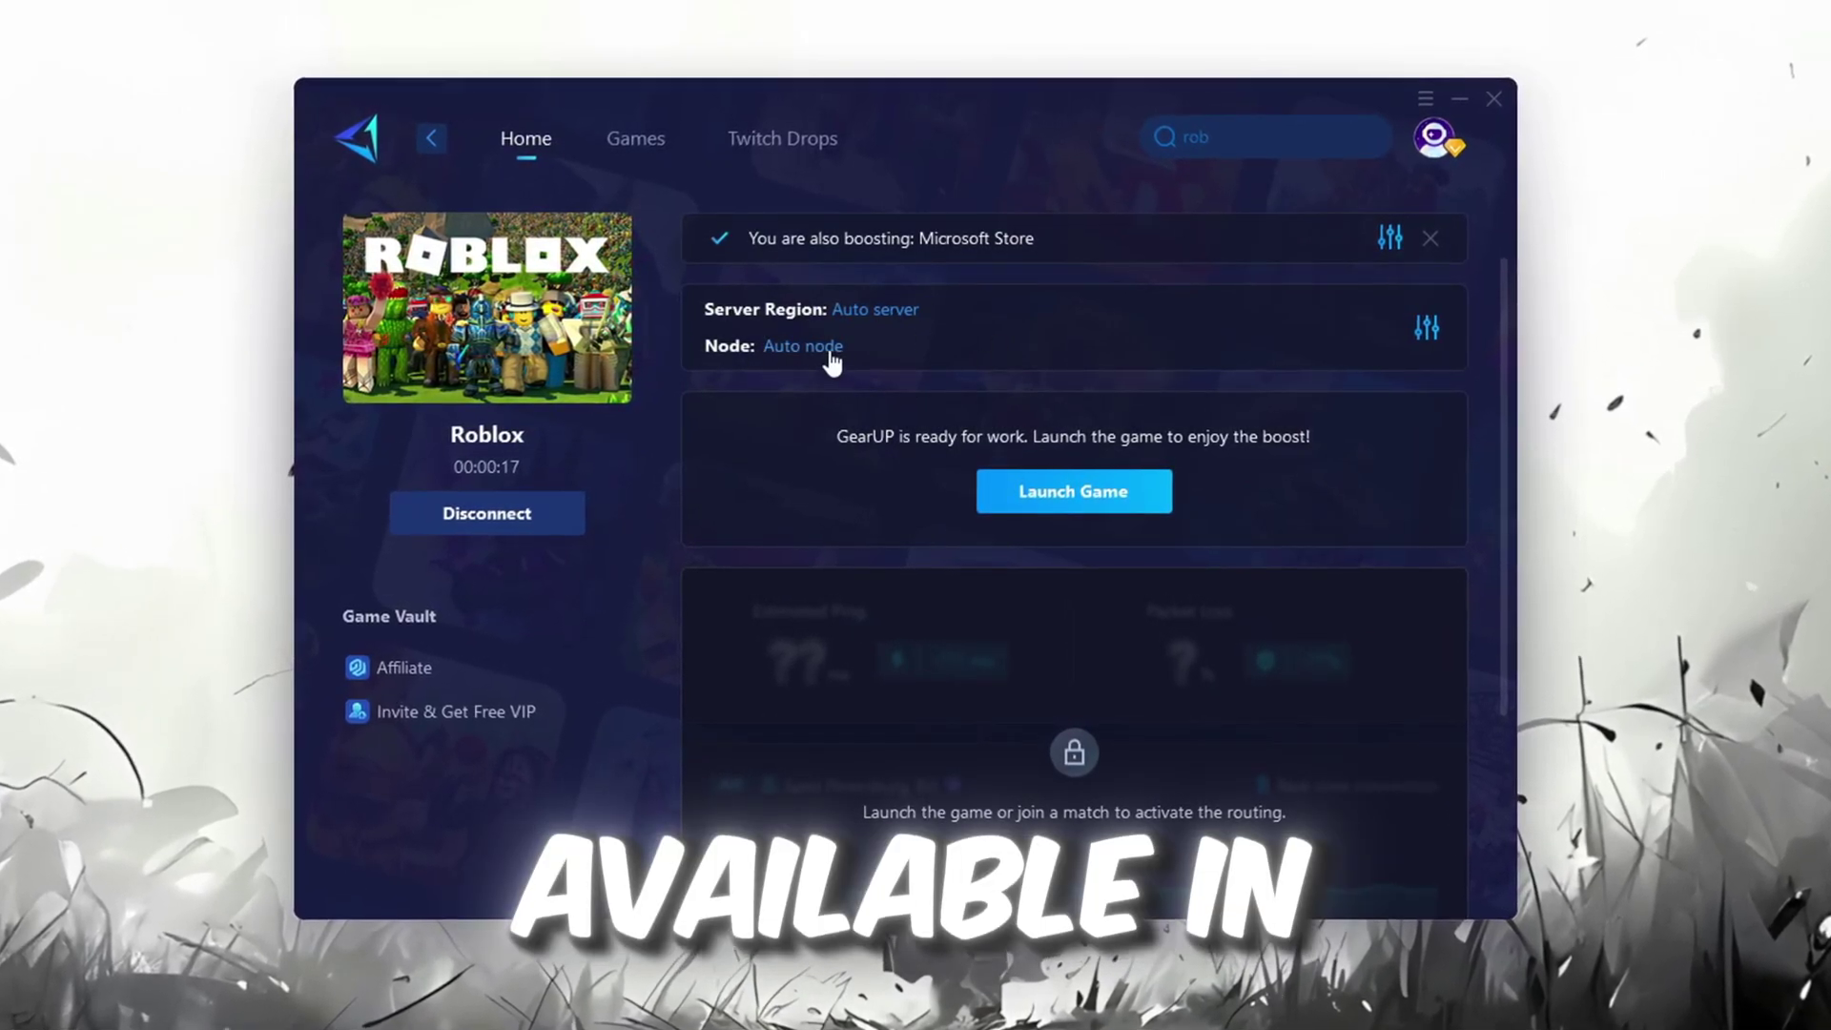
pyautogui.click(821, 347)
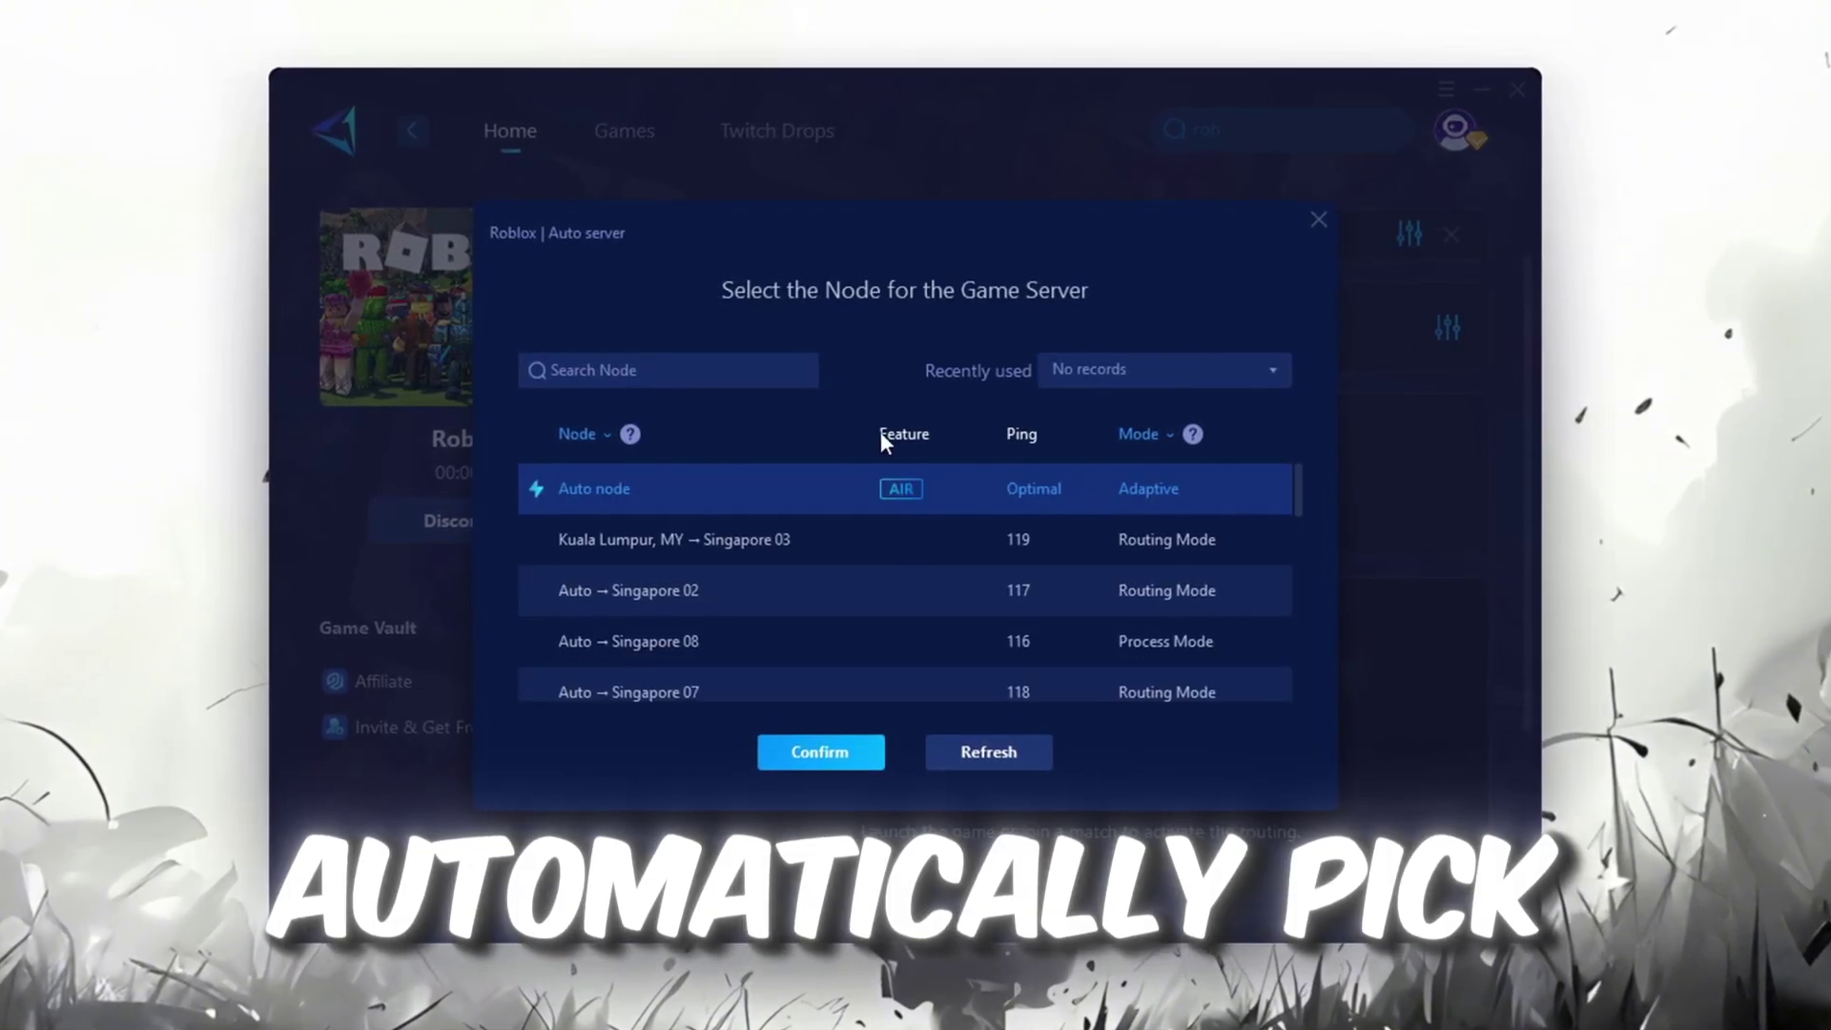
pyautogui.scroll(-1, 939, 617)
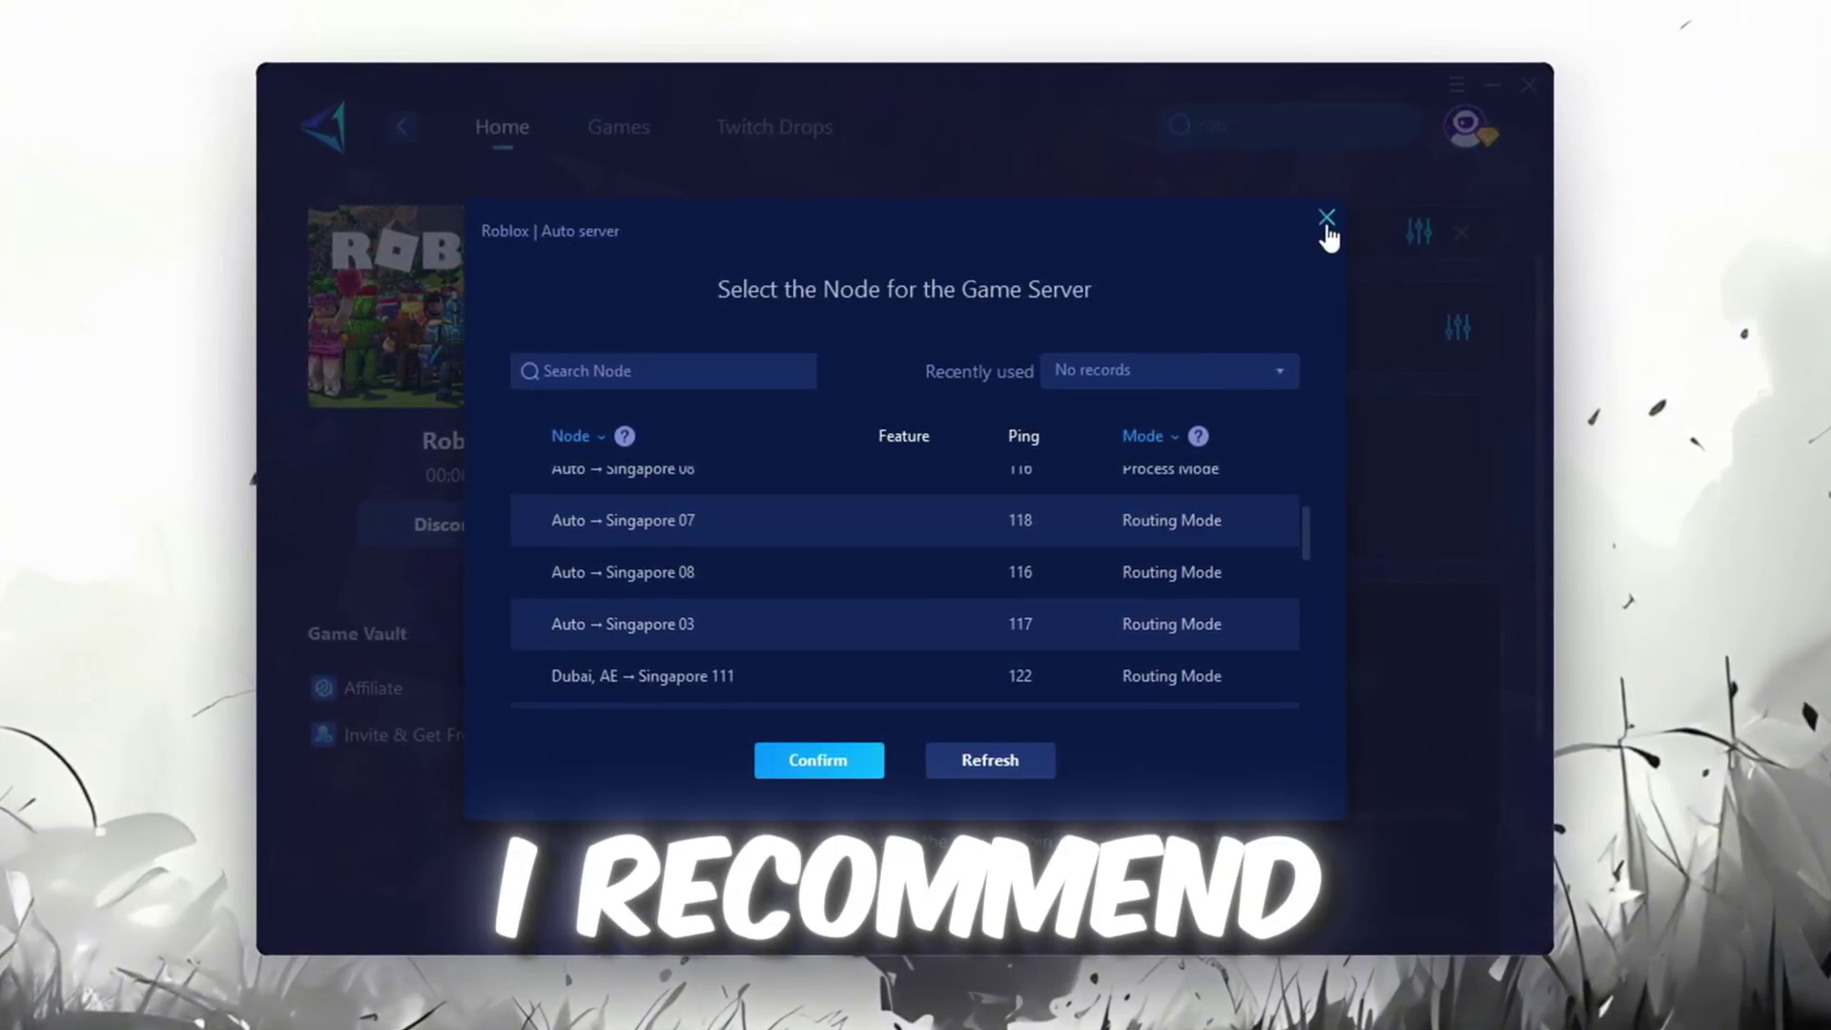
pyautogui.click(1326, 222)
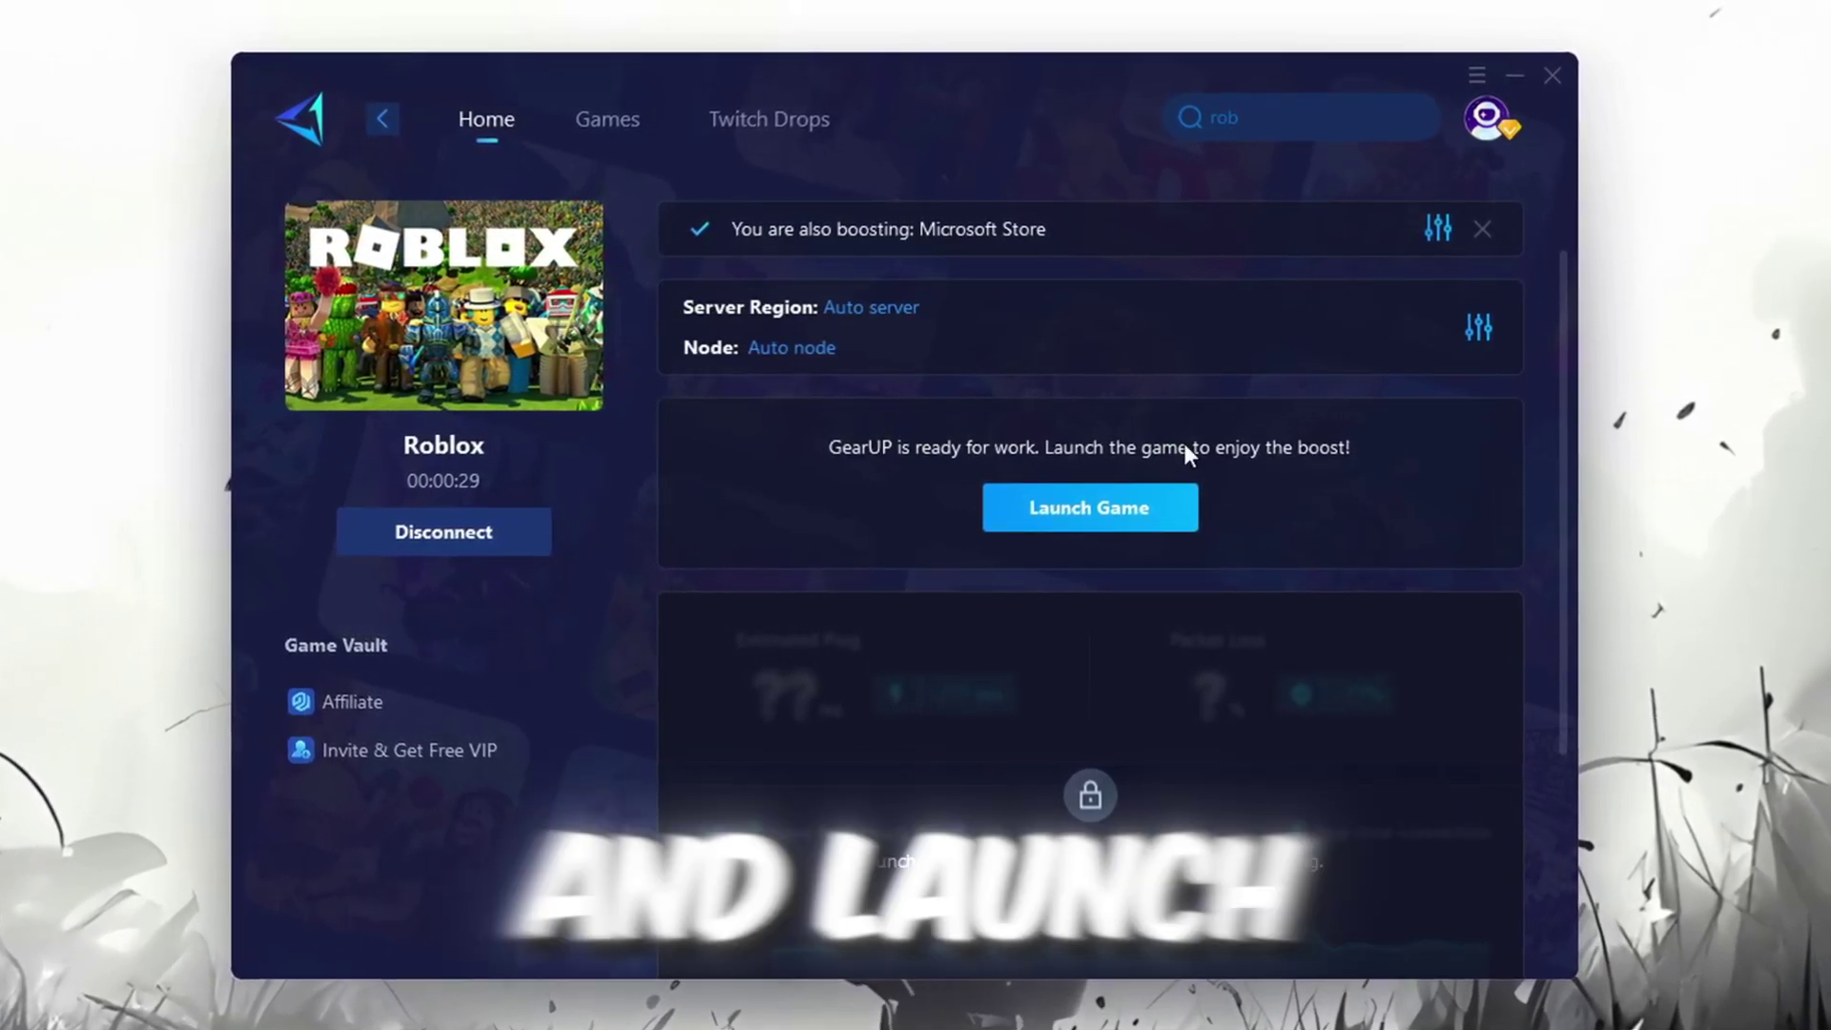
pyautogui.click(1559, 74)
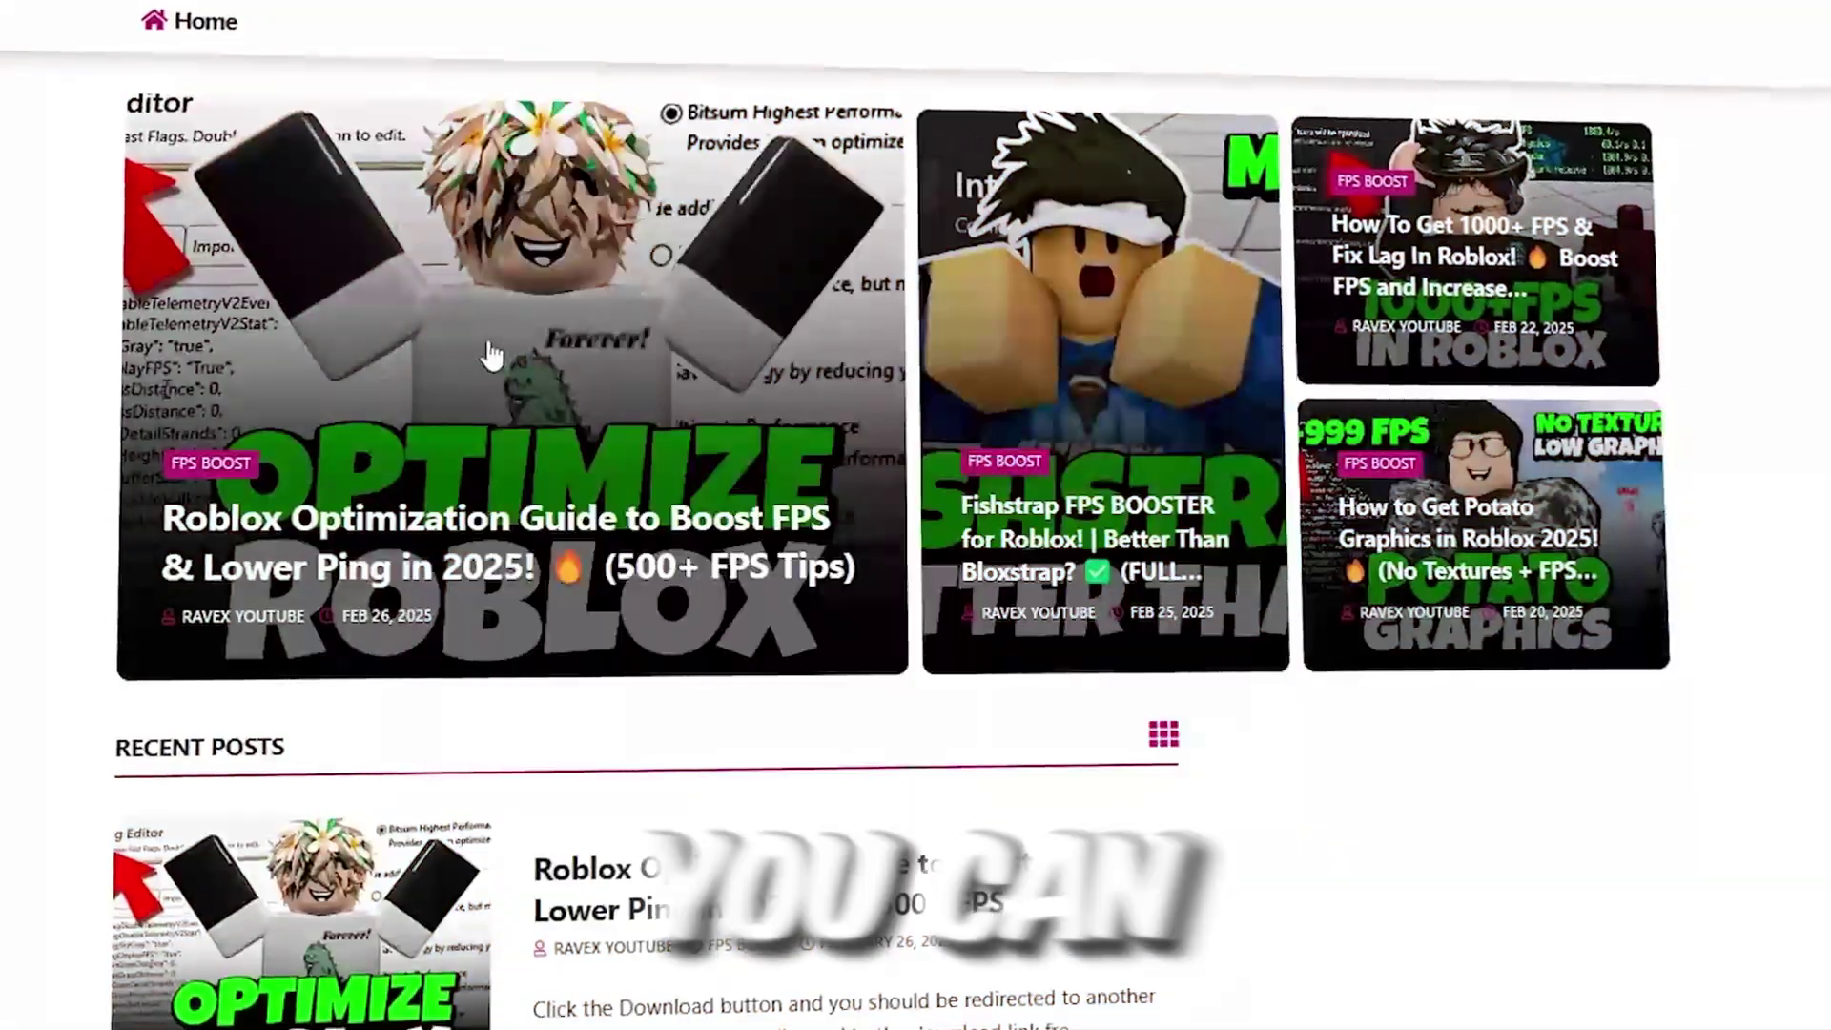
pyautogui.scroll(-8, 915, 515)
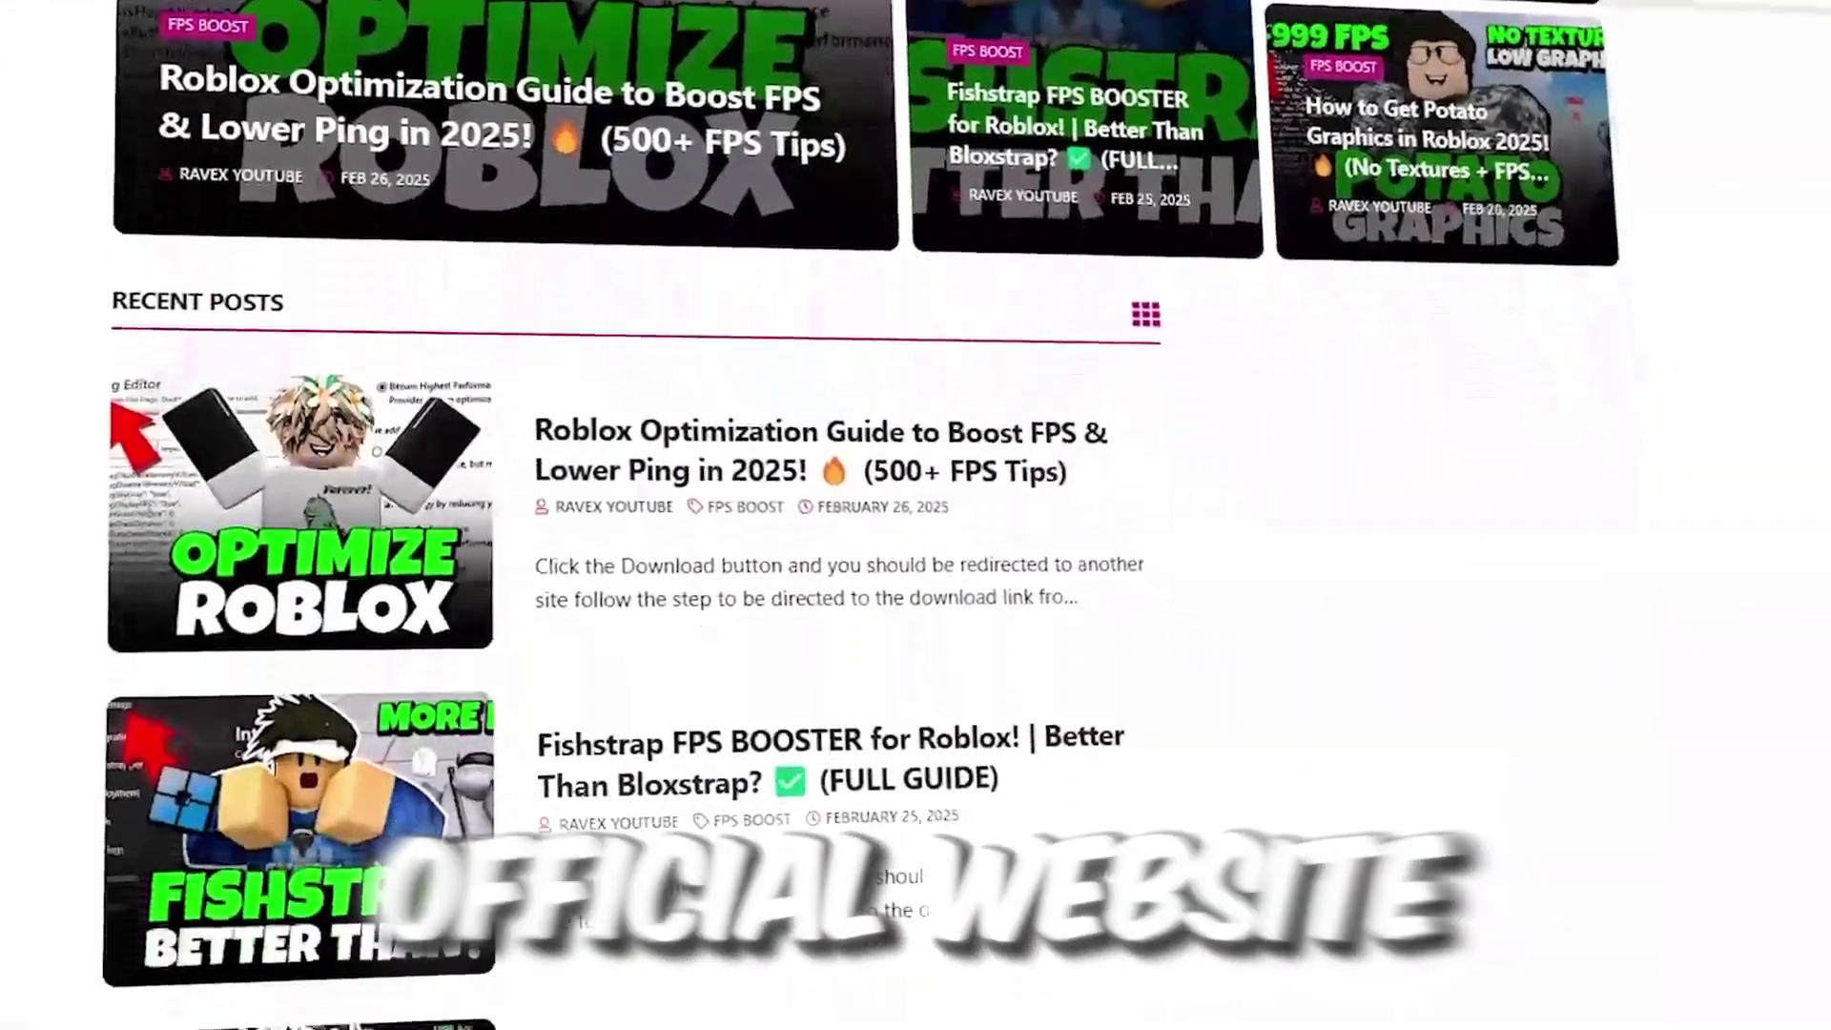
pyautogui.scroll(-3, 915, 515)
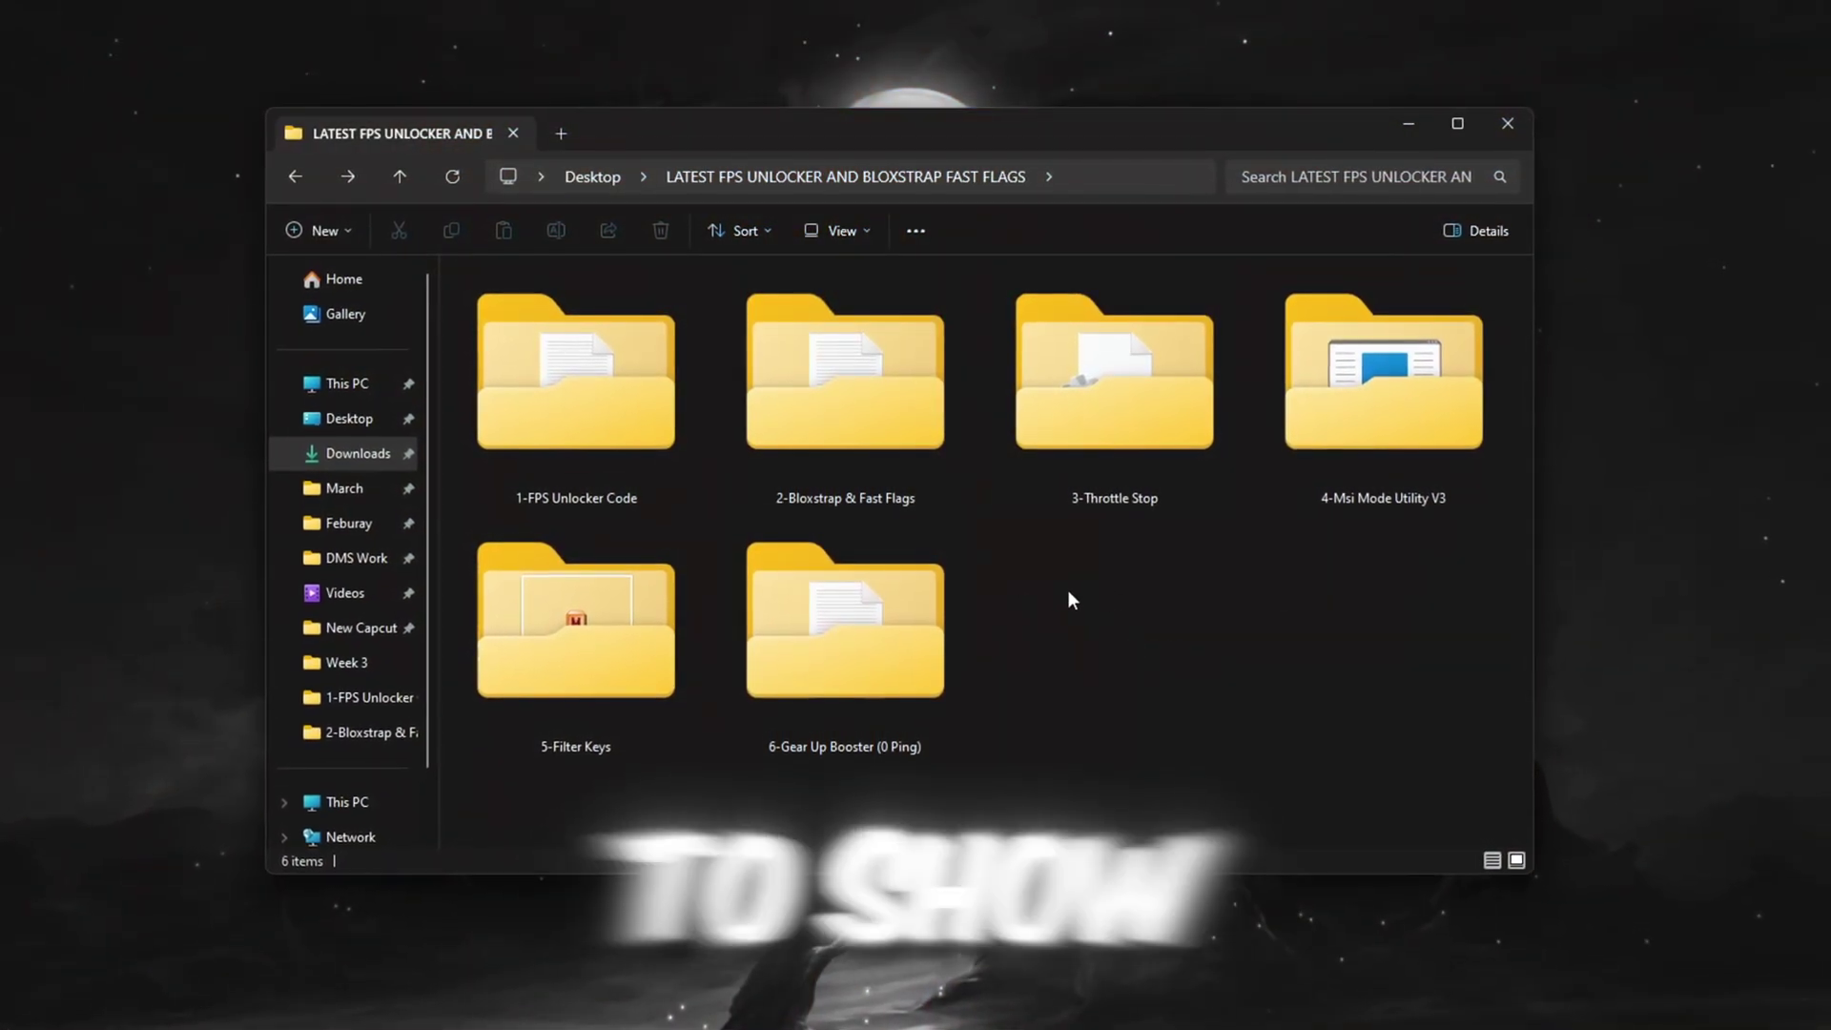
# Run MSI Mode Utility 3.0.exe as administrator from the 4-Msi Mode Utility V3 folder and minimize the folder window.
pyautogui.doubleClick(1418, 411)
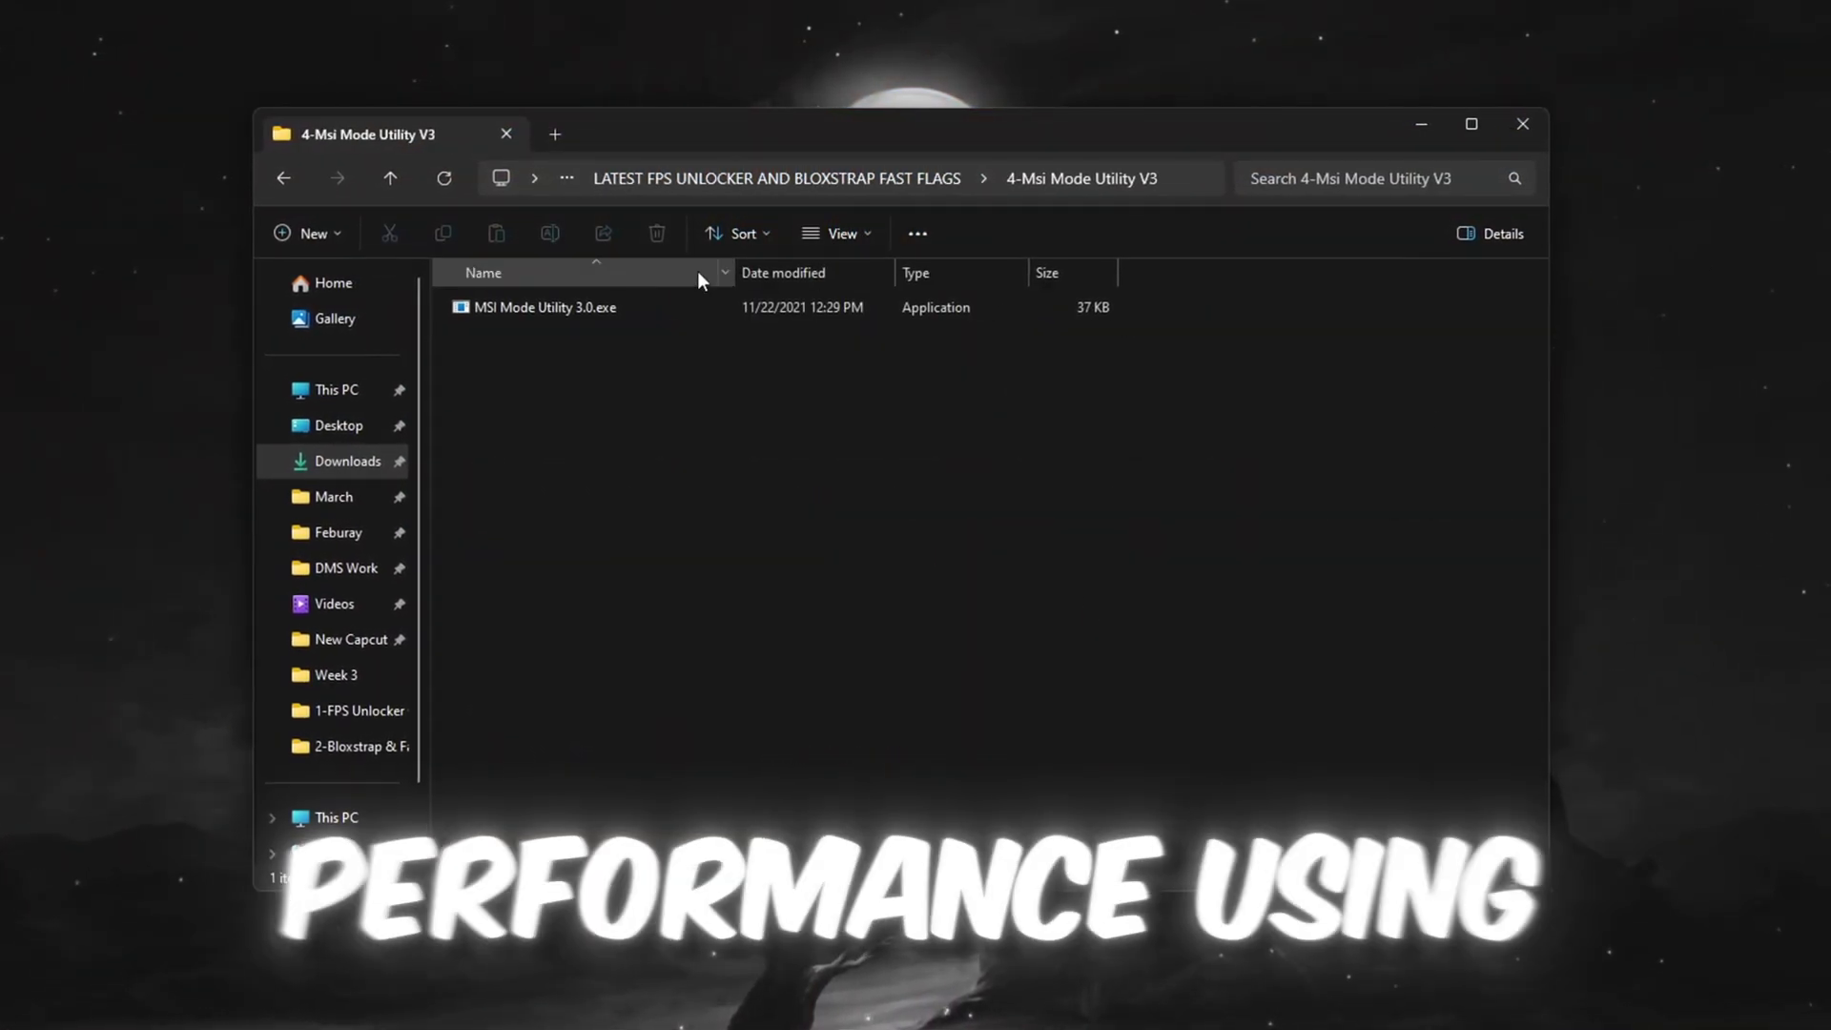
pyautogui.click(572, 309)
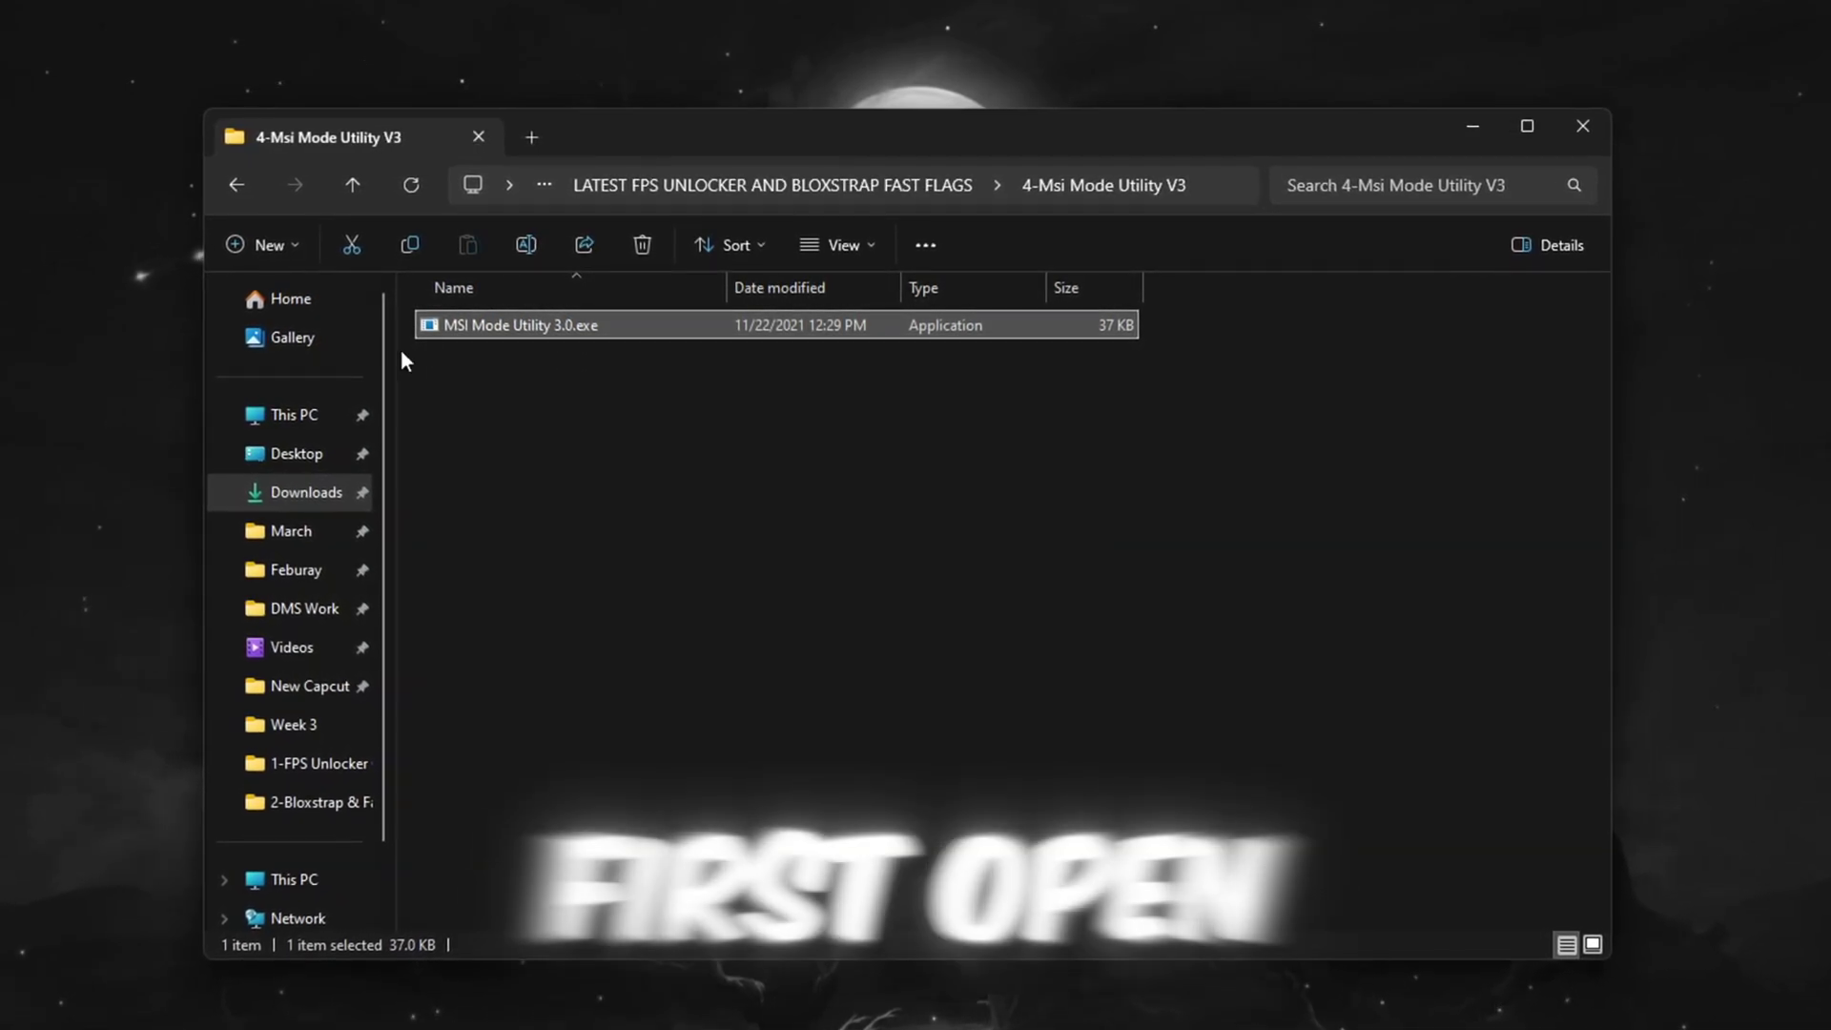
pyautogui.rightClick(501, 320)
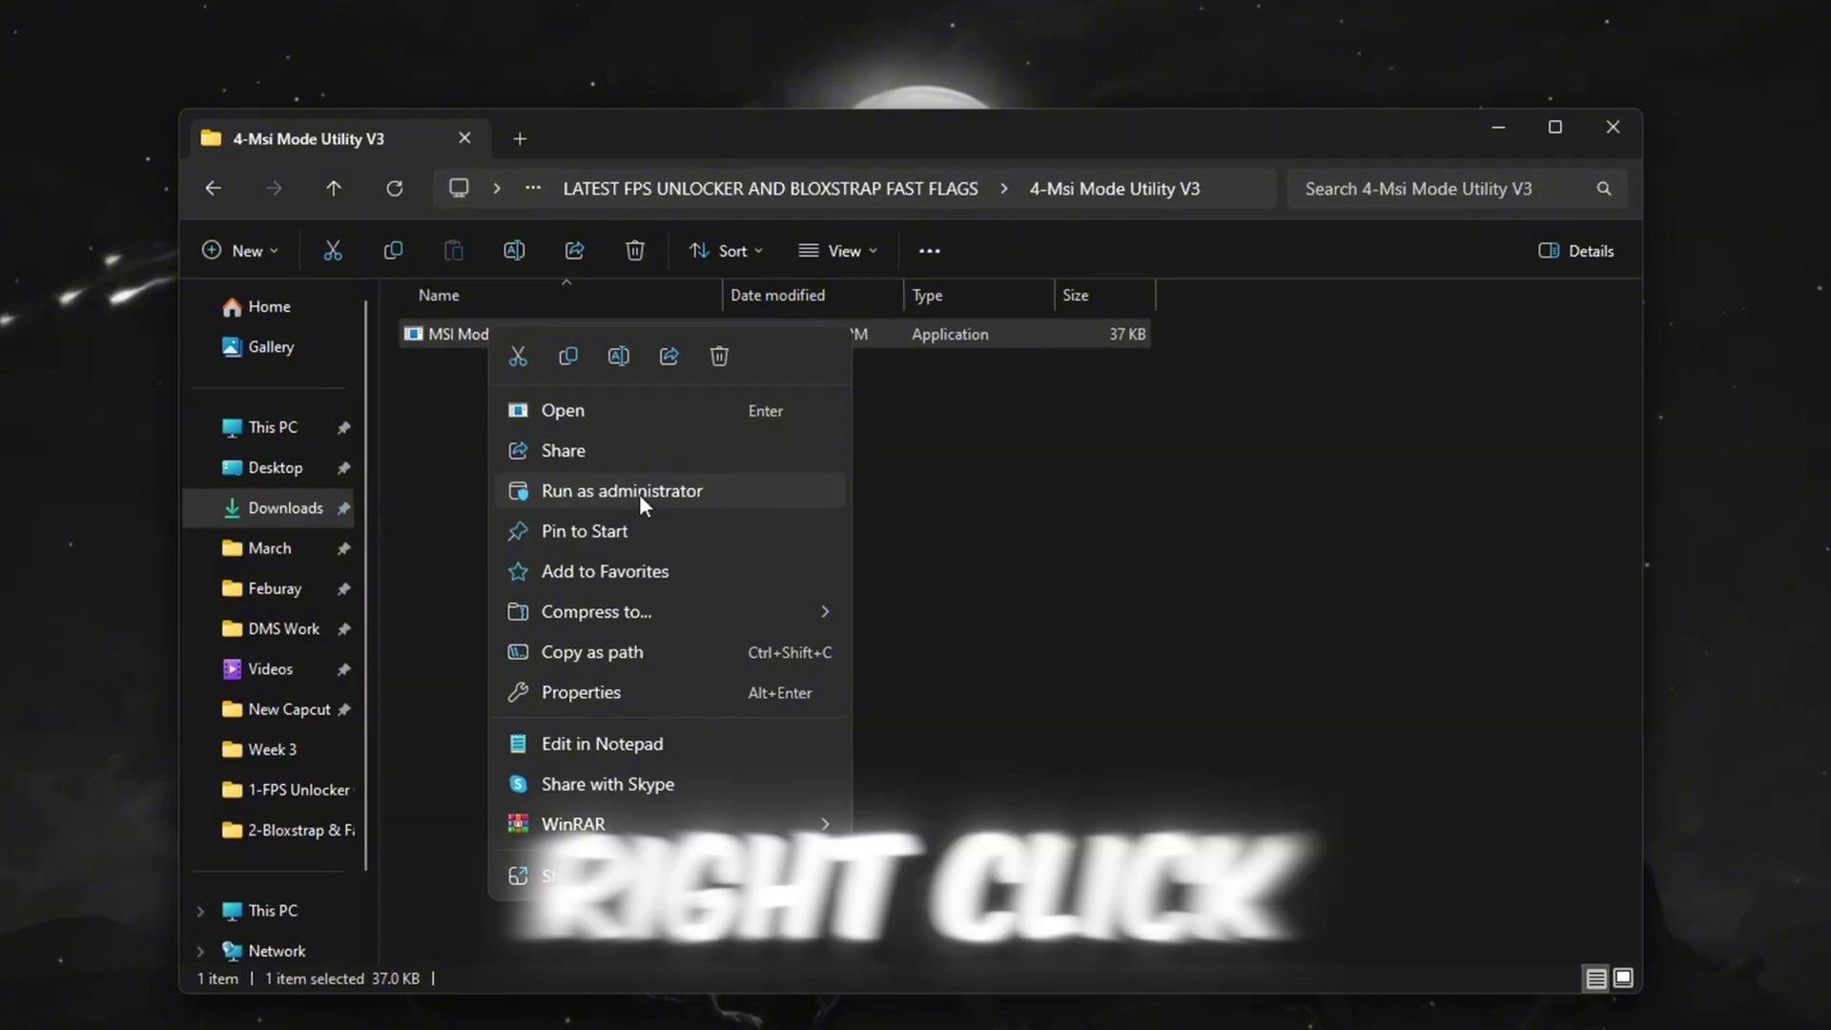
pyautogui.click(604, 494)
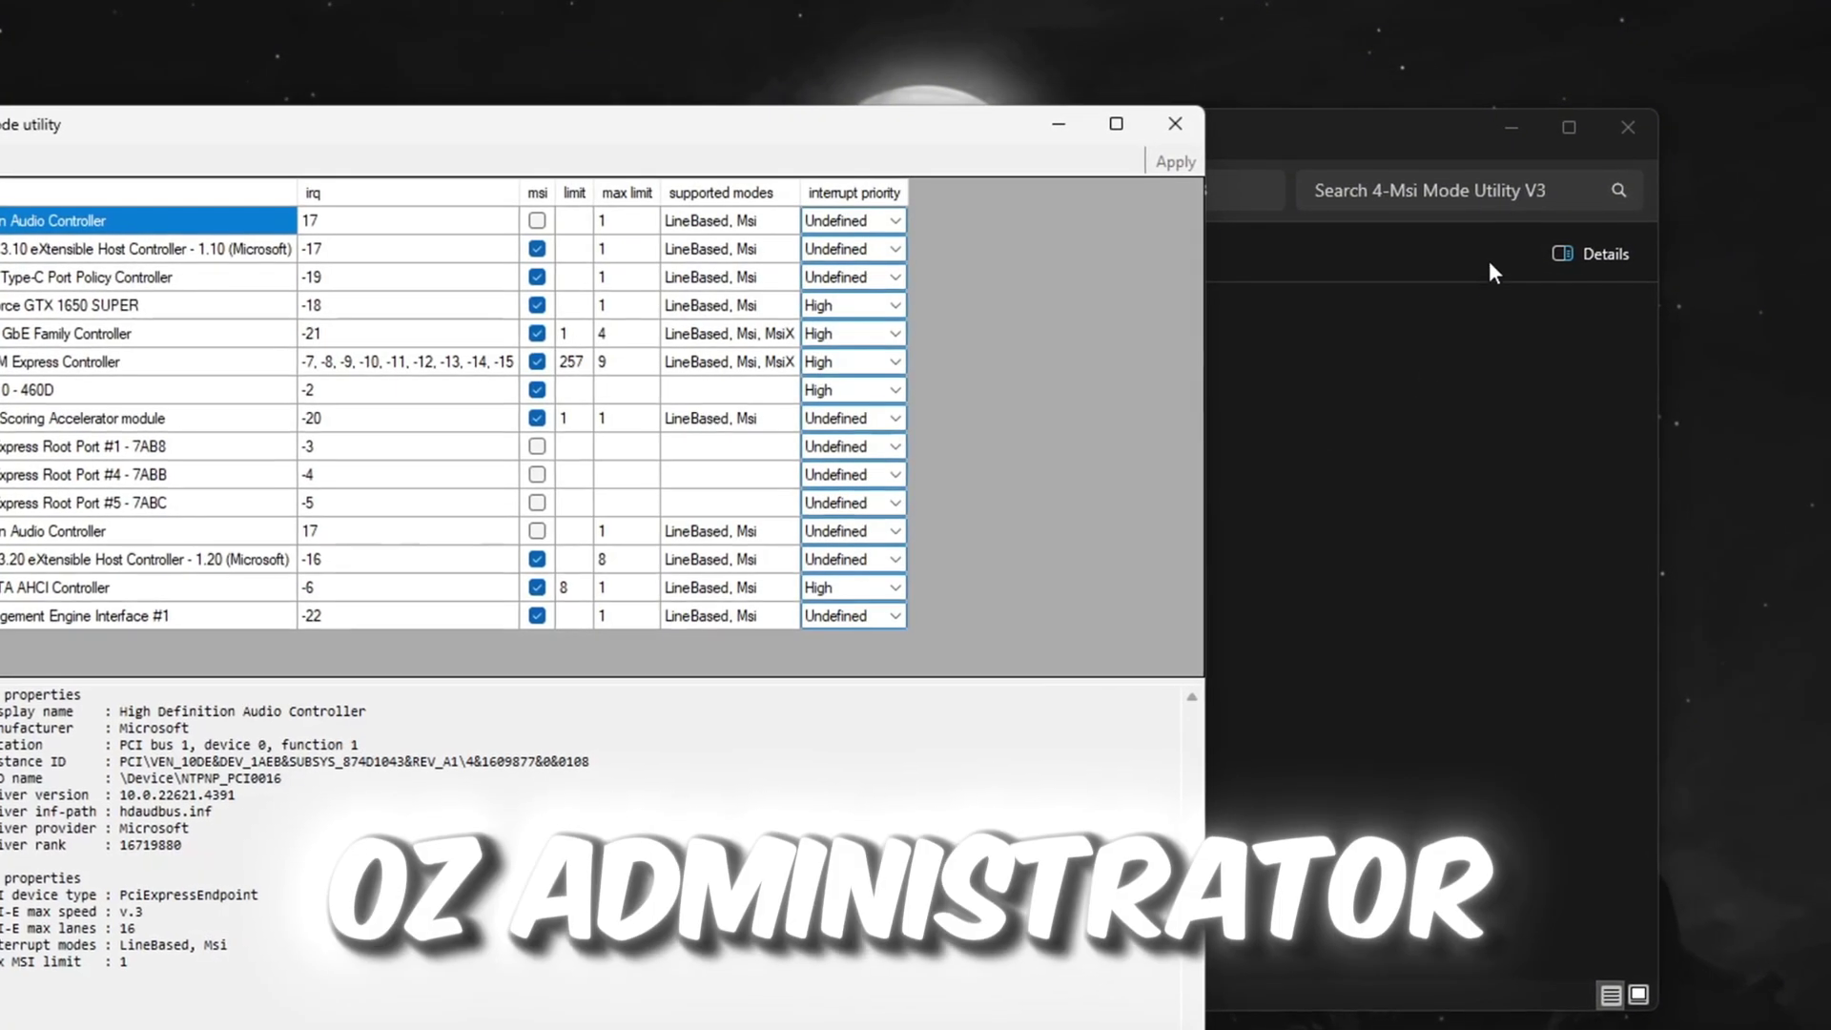
pyautogui.click(1505, 127)
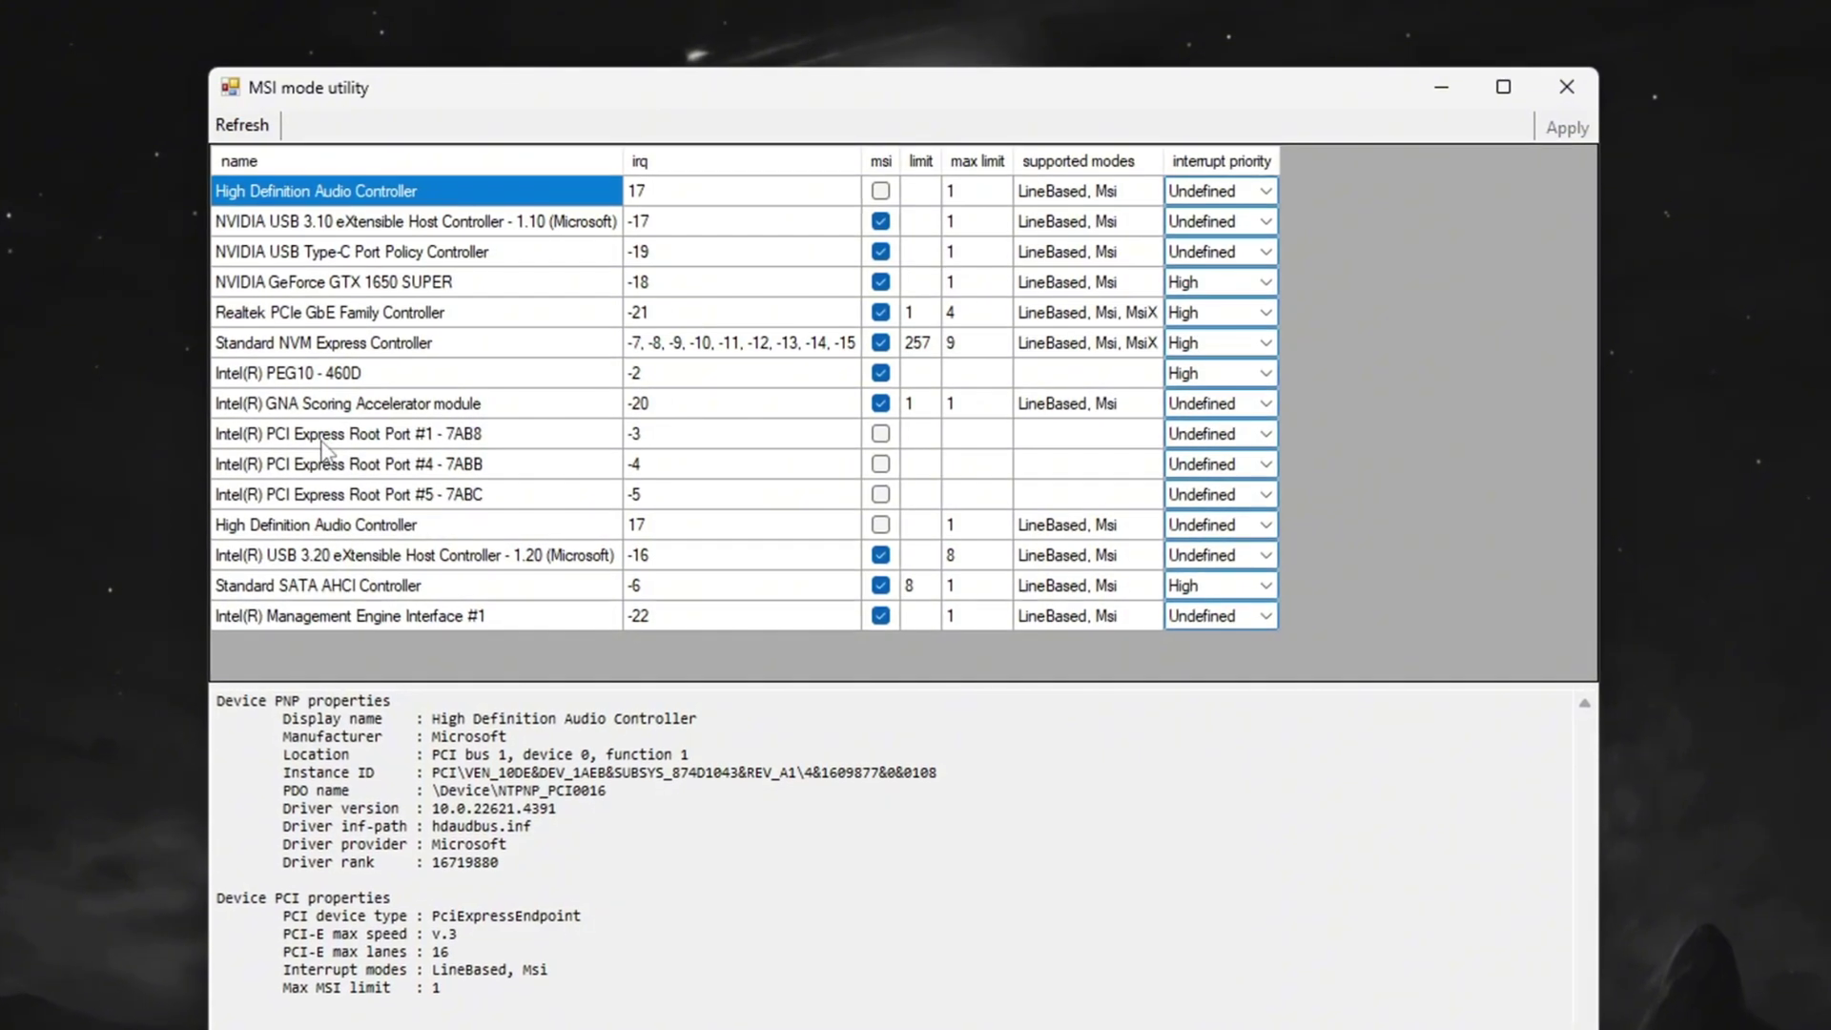
# Select the NVIDIA GeForce GTX 1650 SUPER in the device list and set its interrupt priority to High.
pyautogui.click(214, 289)
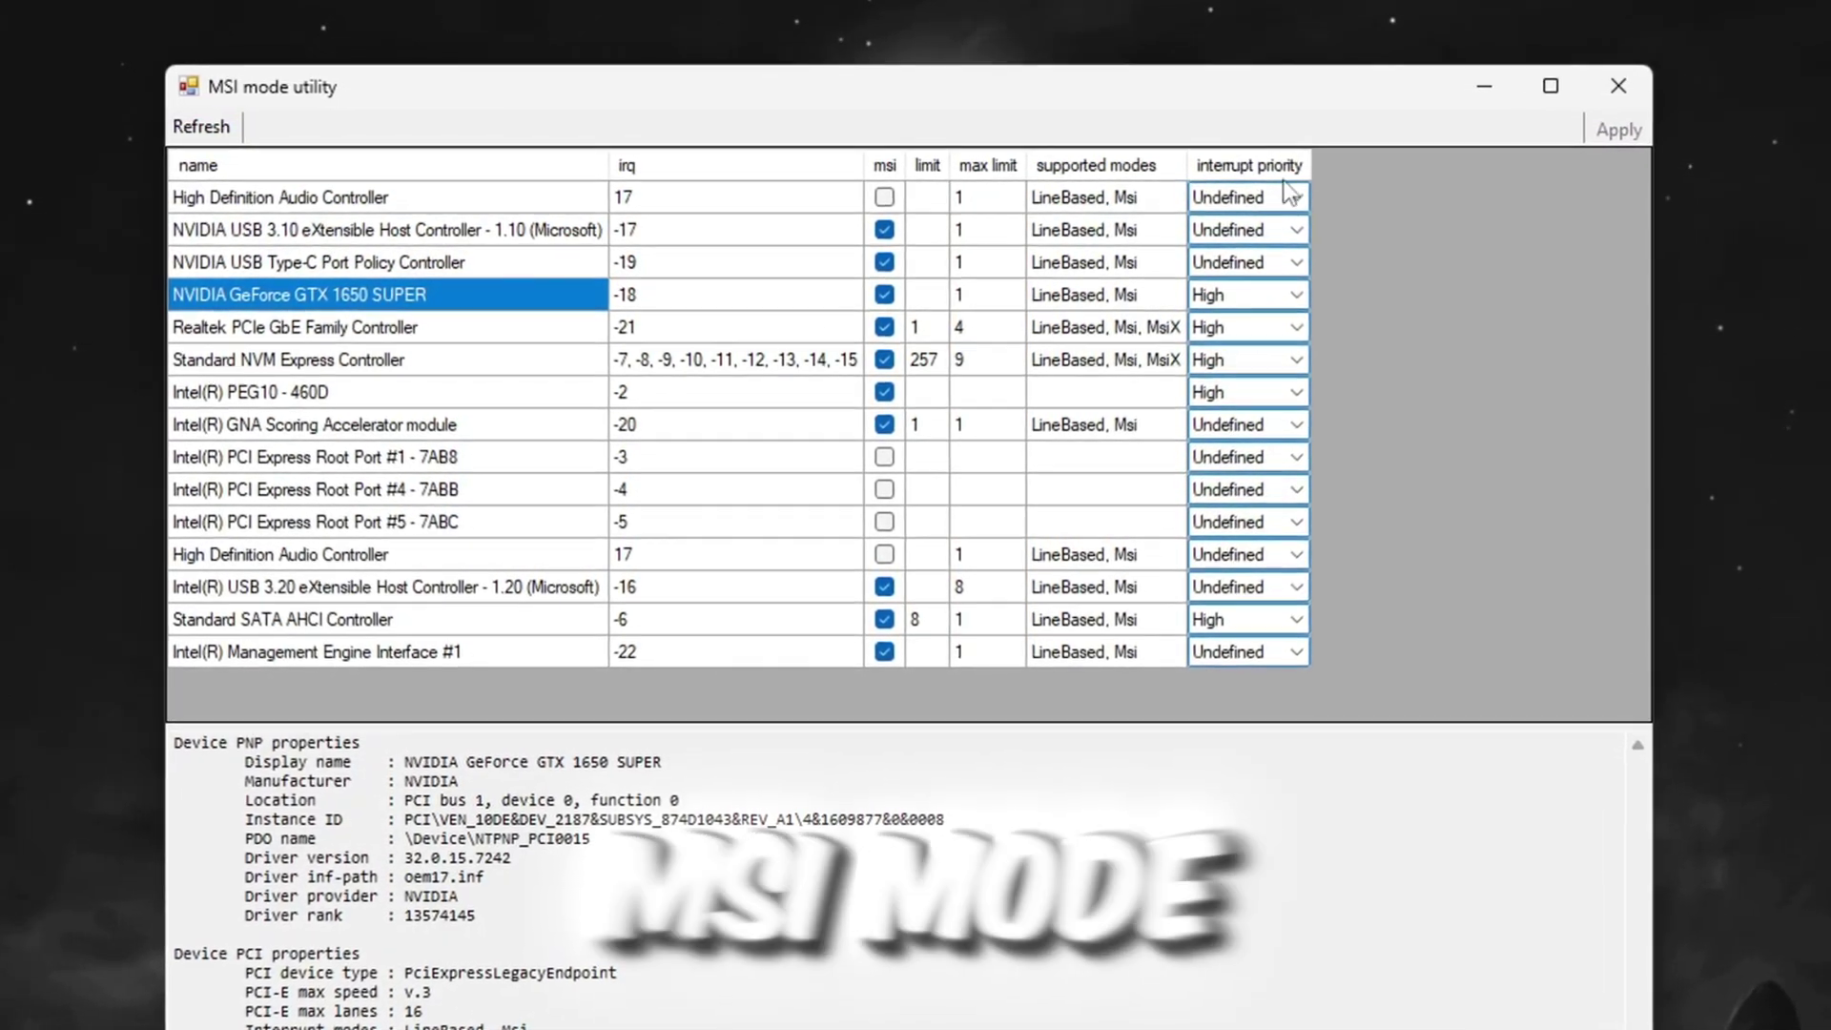
pyautogui.moveTo(1231, 187)
pyautogui.click(1298, 295)
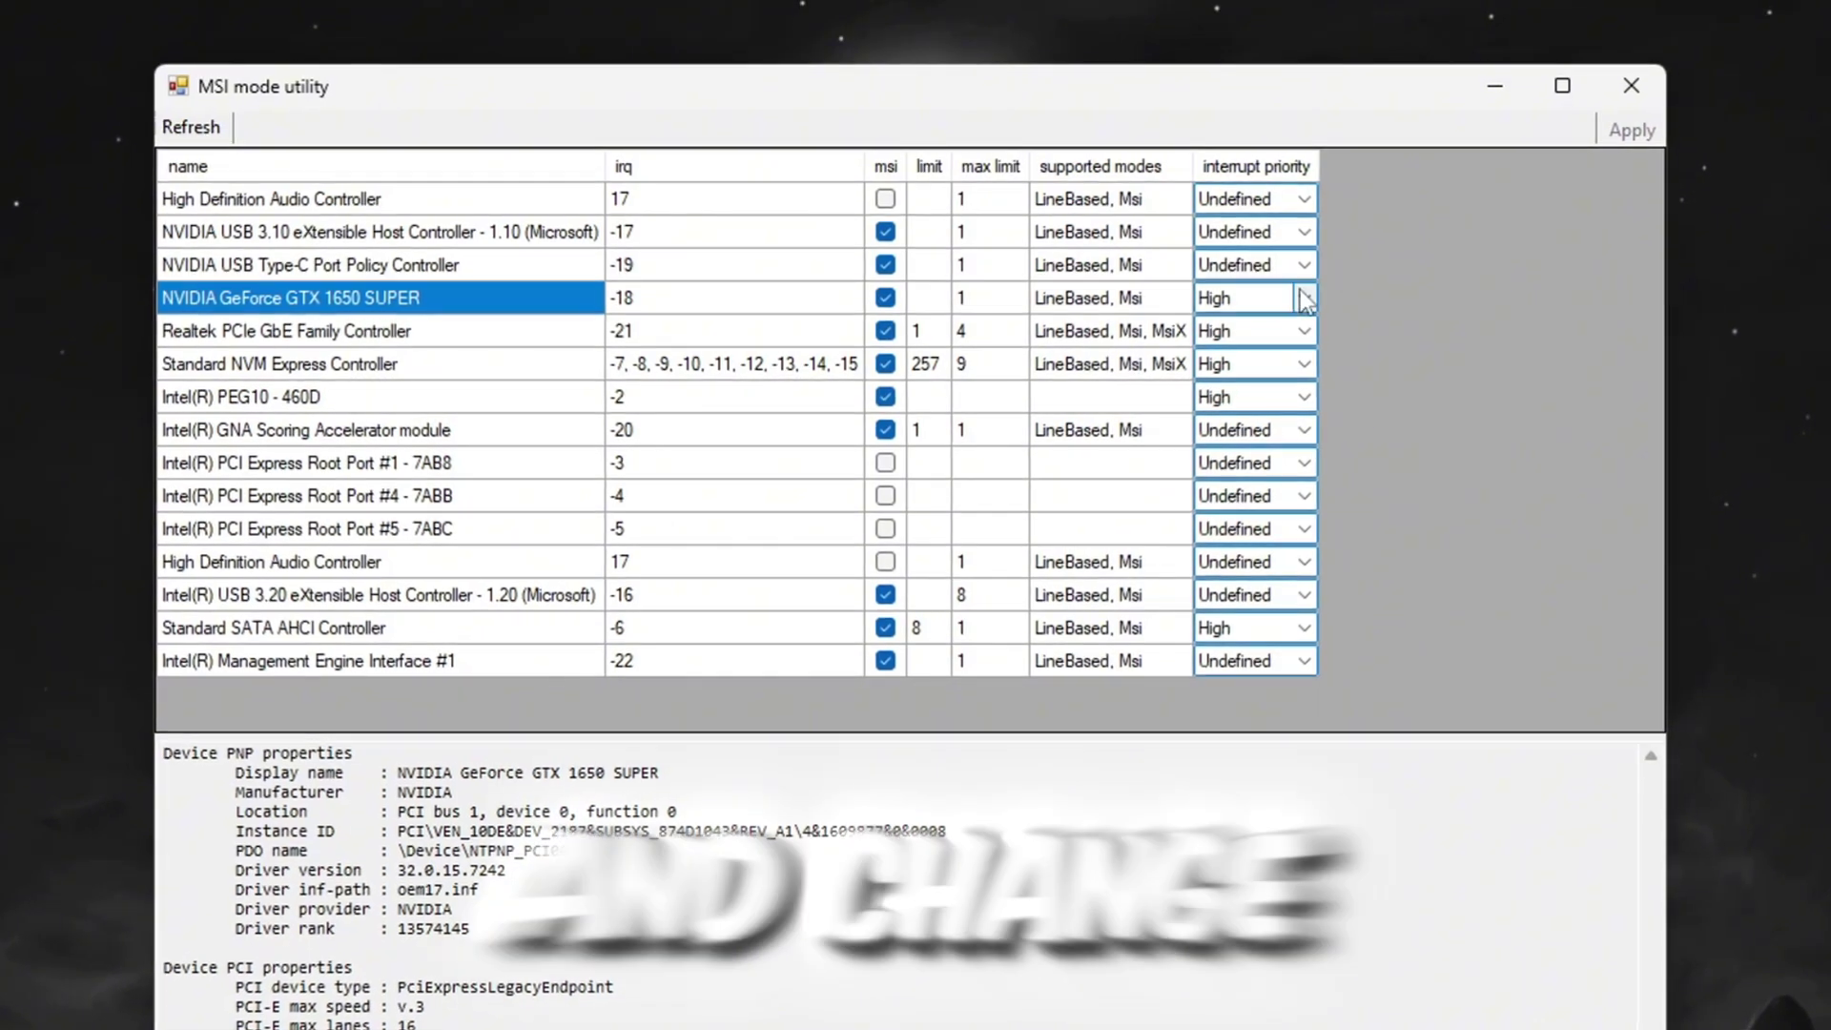
pyautogui.click(1299, 296)
pyautogui.click(1230, 385)
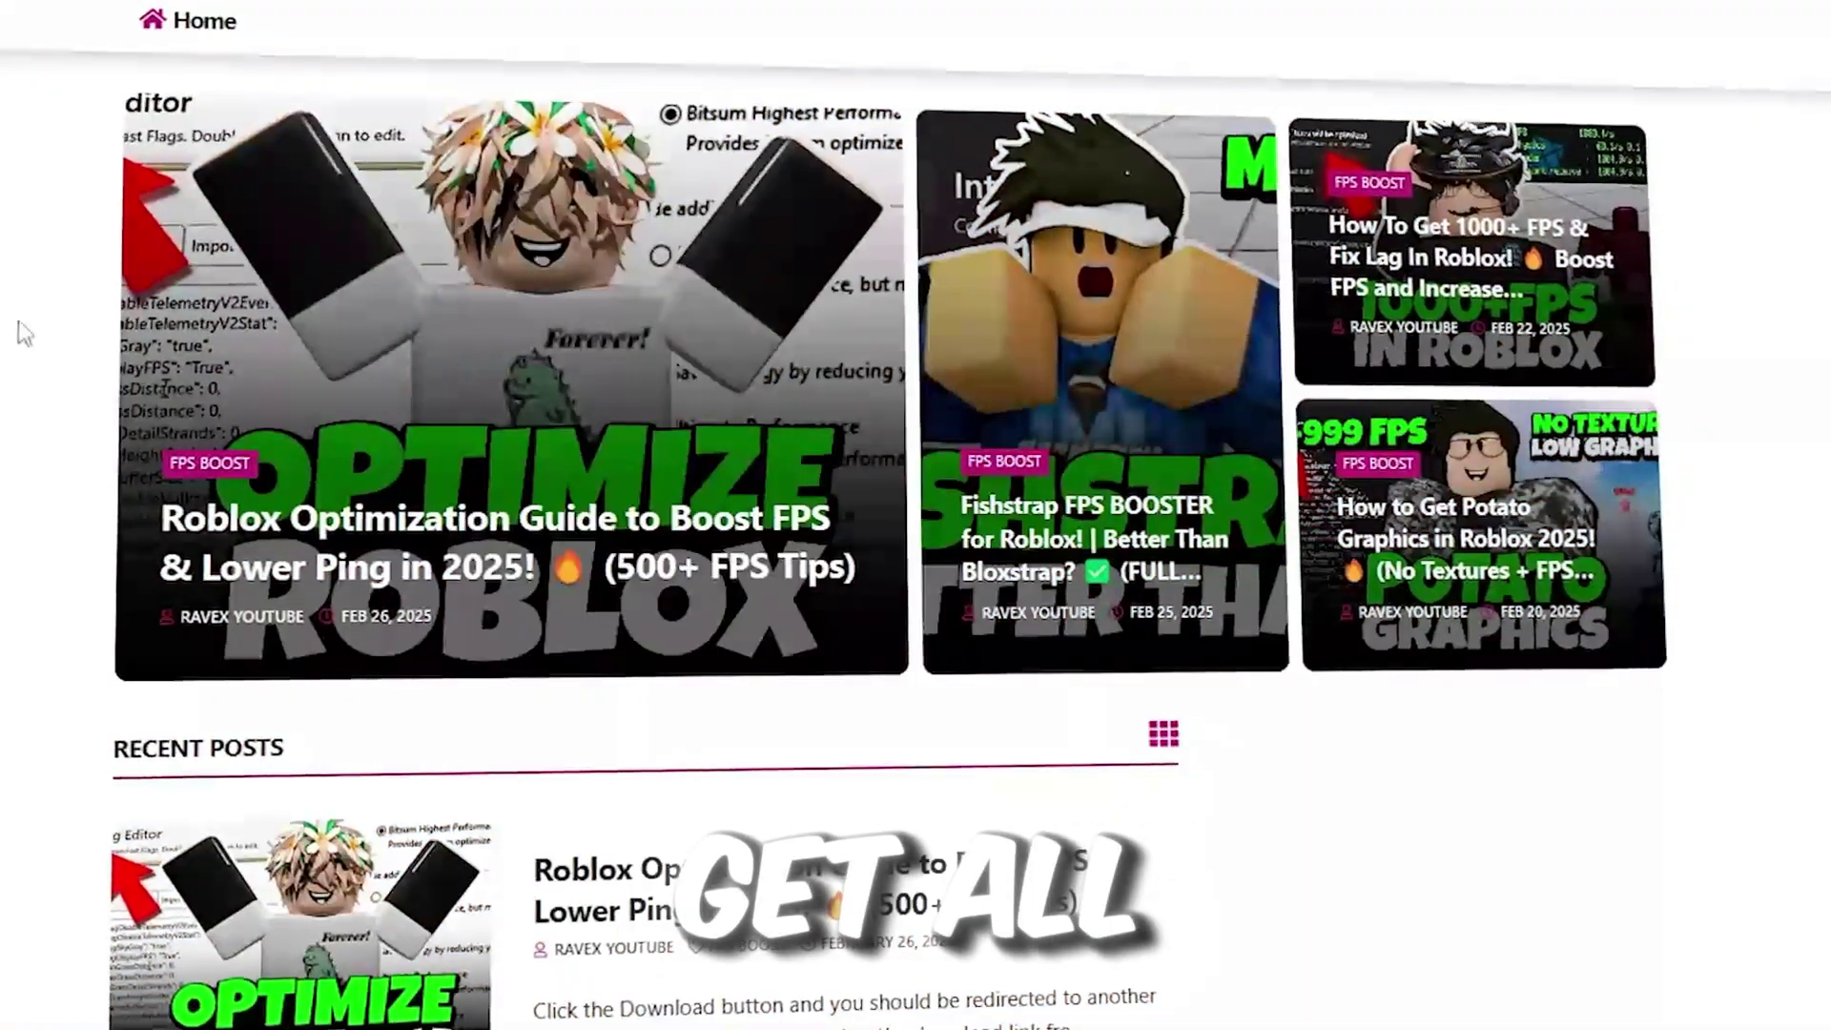
pyautogui.scroll(-4, 20, 328)
pyautogui.scroll(-9, 915, 515)
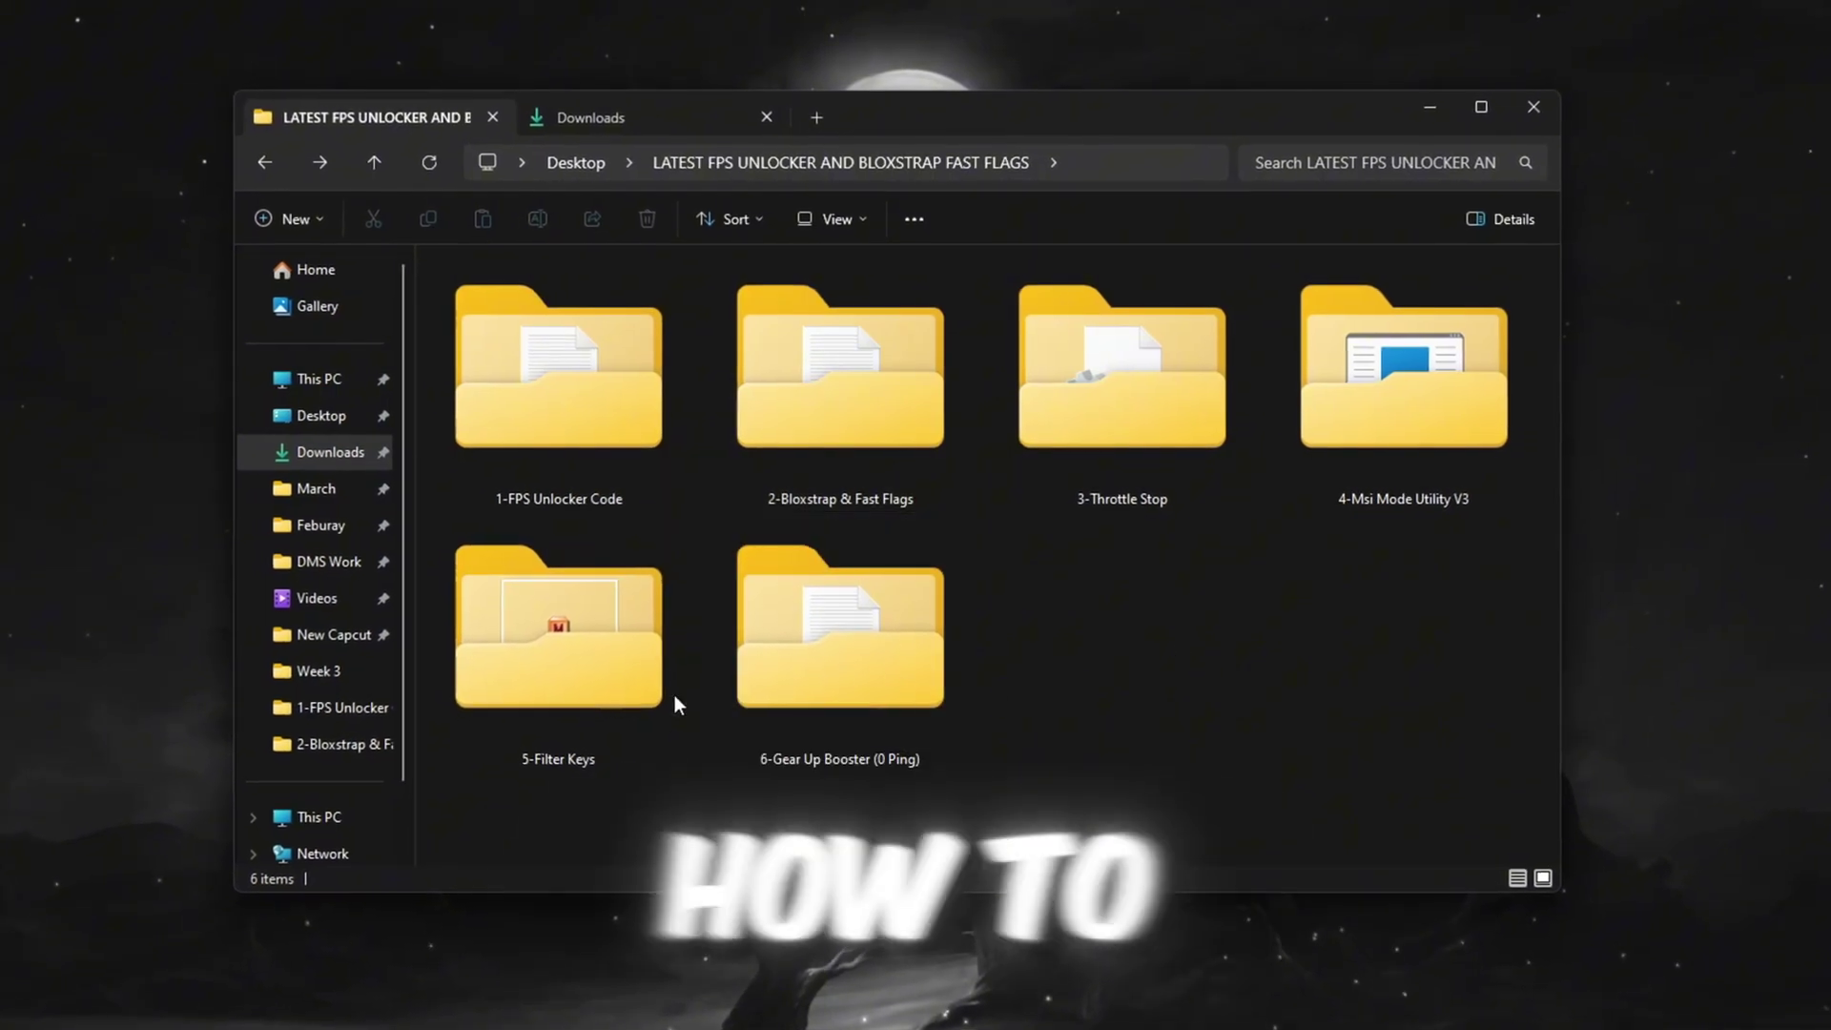
# Run FilterKeysSetter.exe from the 5-Filter Keys folder and enable saving its settings to the registry.
pyautogui.doubleClick(560, 665)
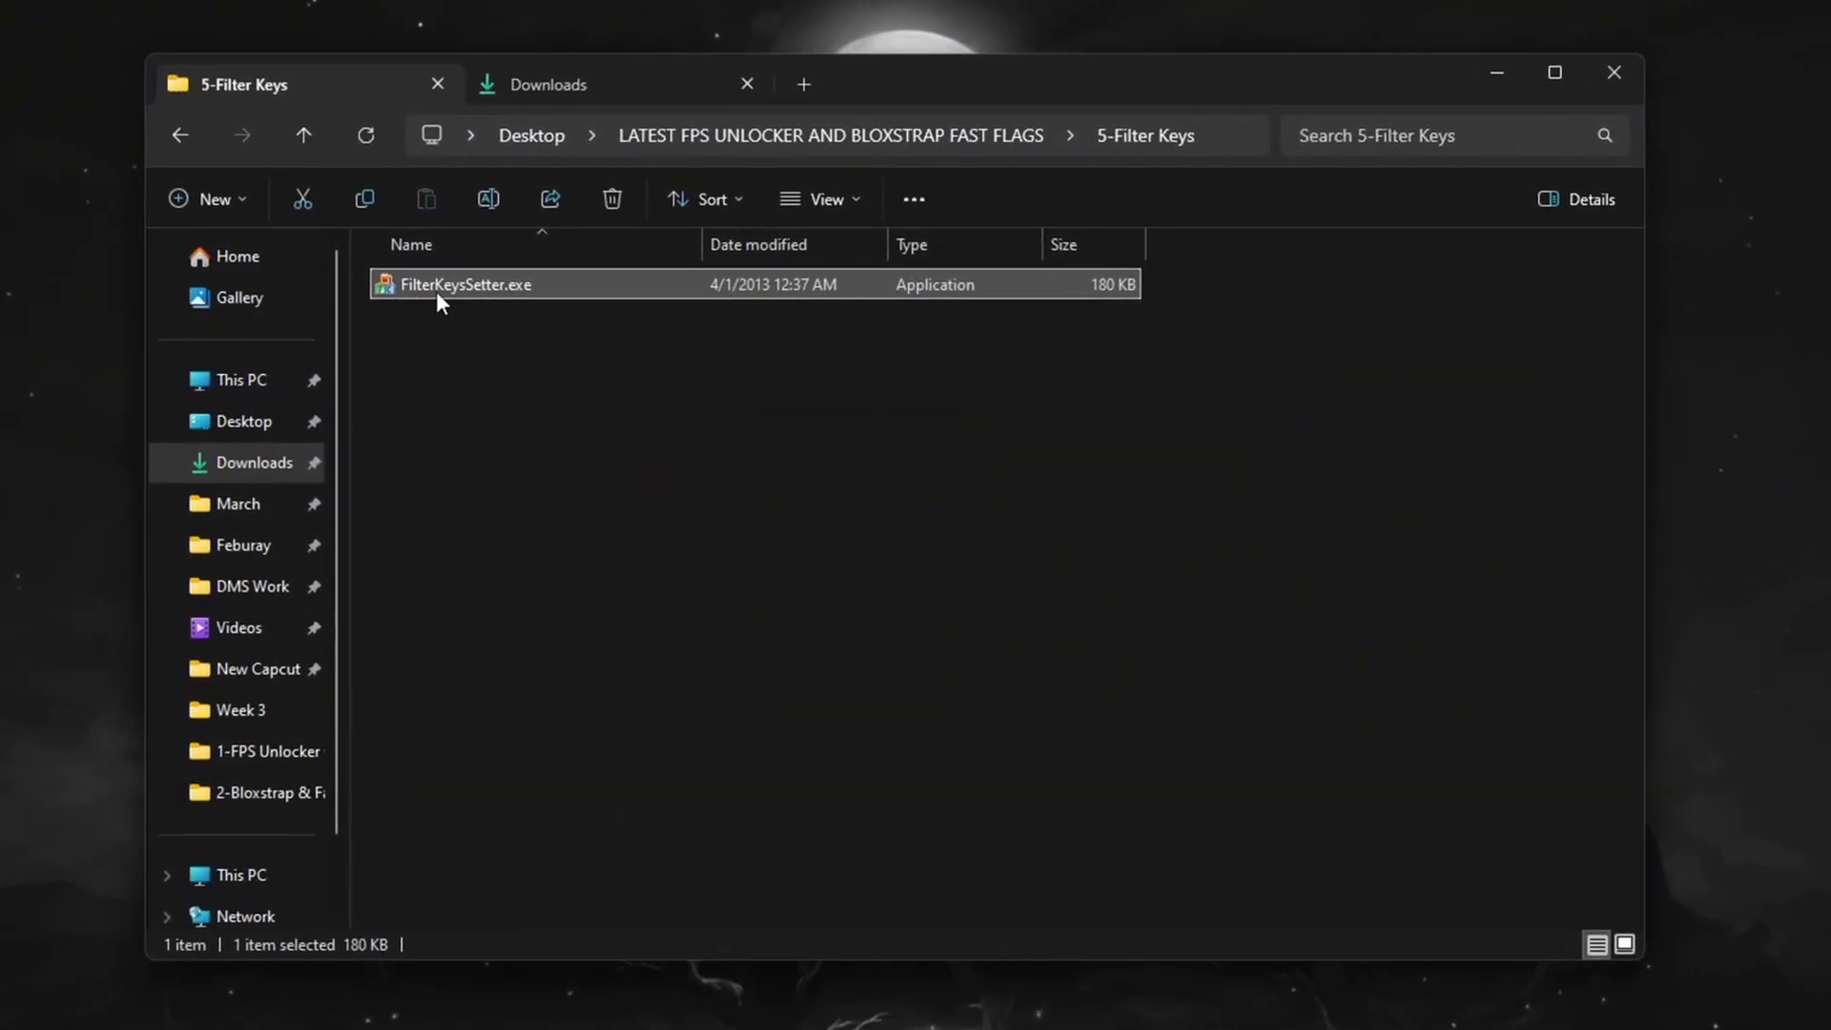
pyautogui.doubleClick(488, 284)
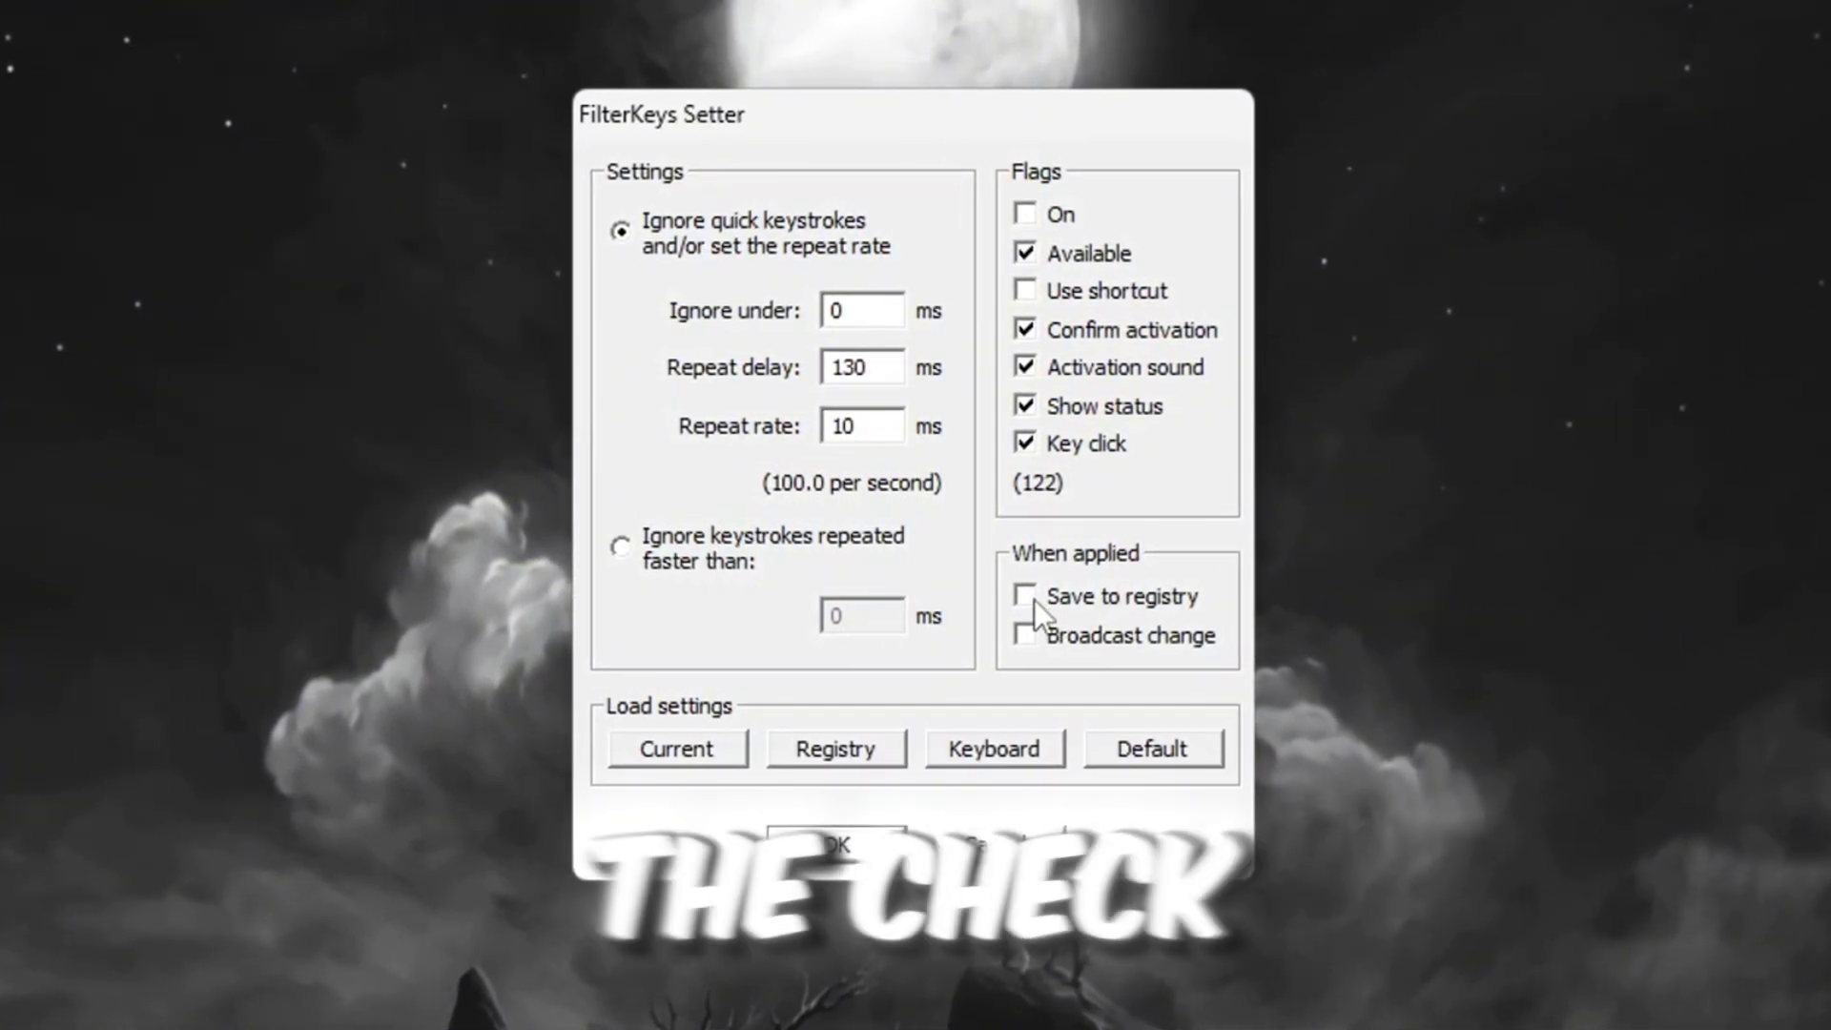
pyautogui.click(1033, 600)
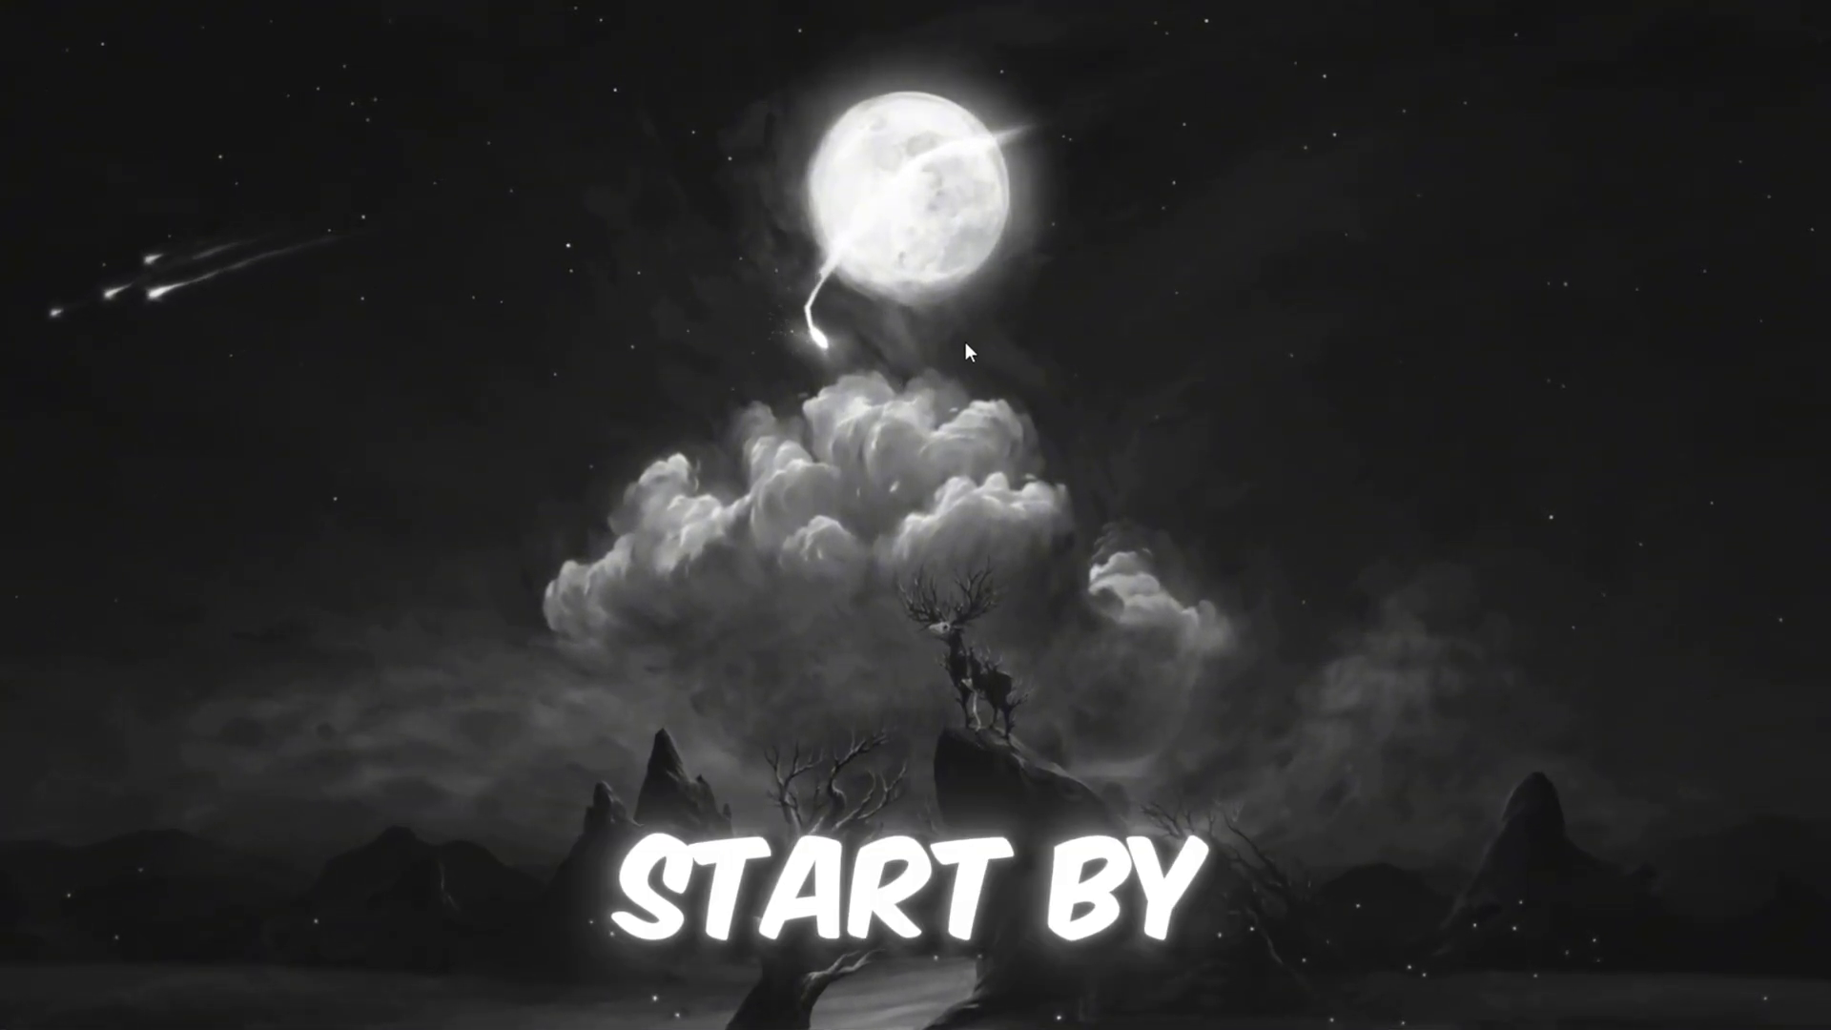
# Search Windows for "game mode" and open the Game Mode settings.
pyautogui.press('super')
pyautogui.write('game mode')
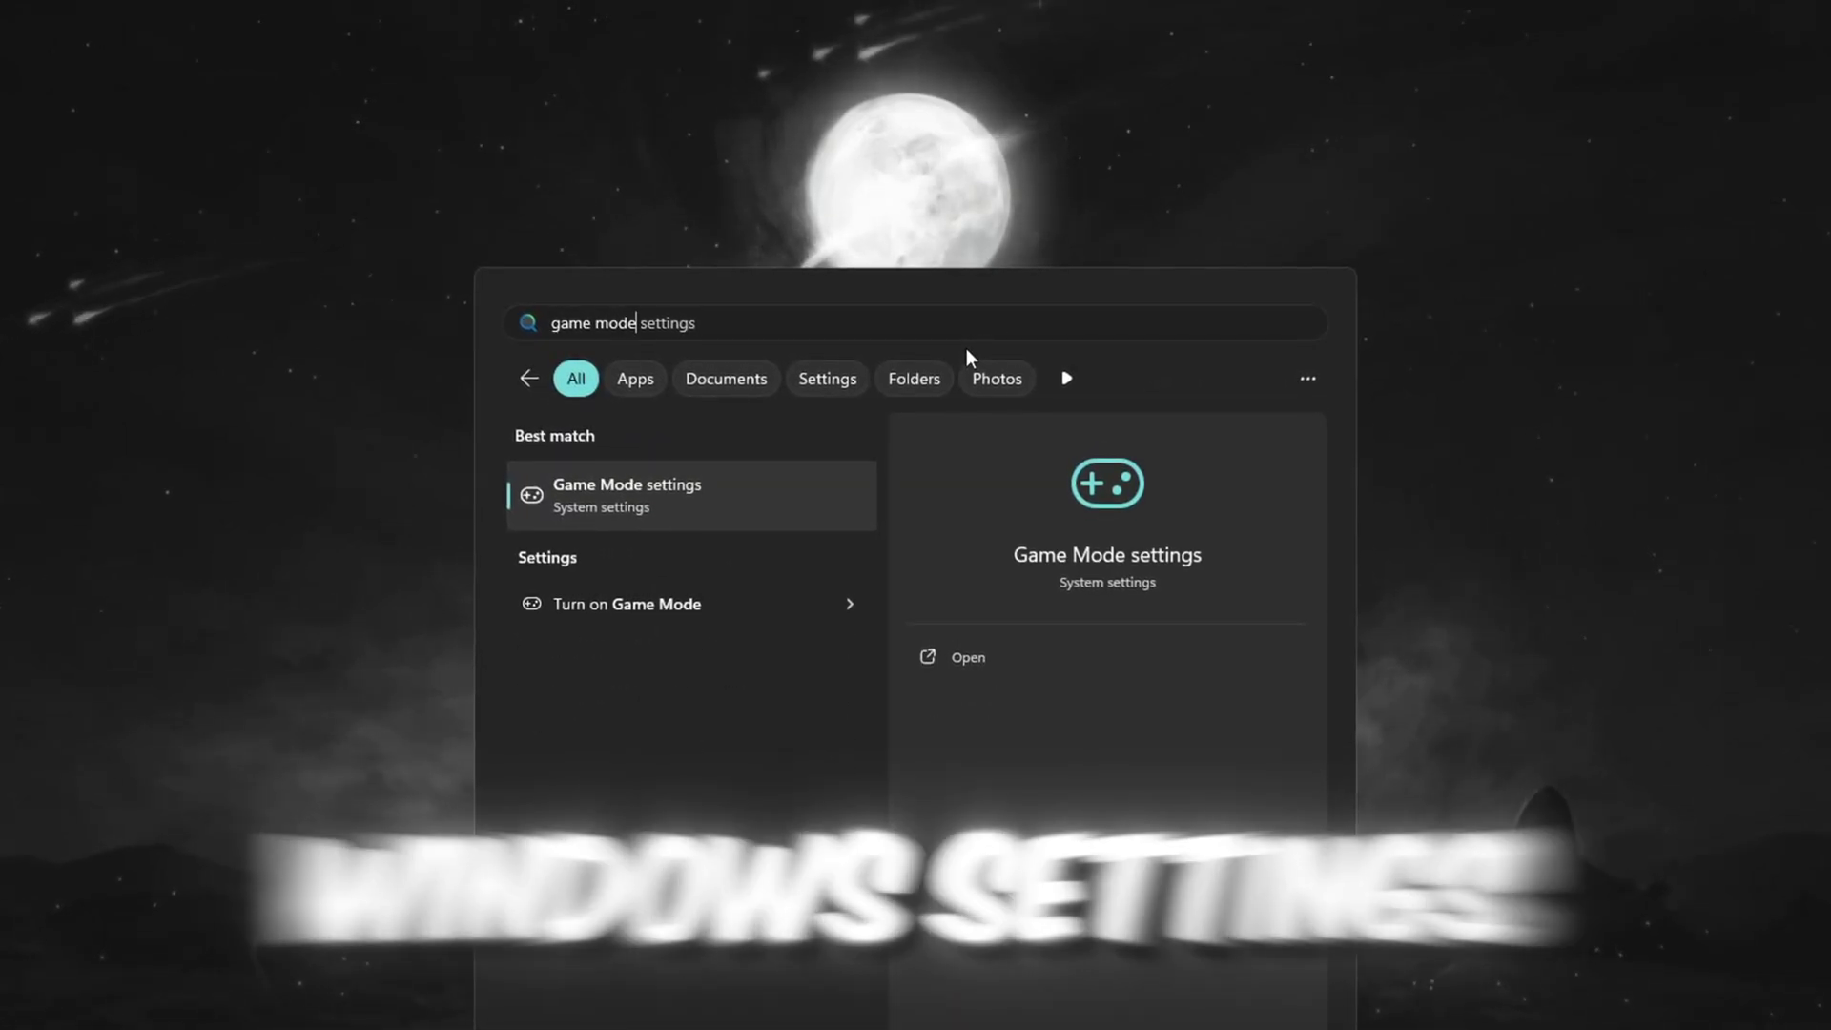
pyautogui.press('Return')
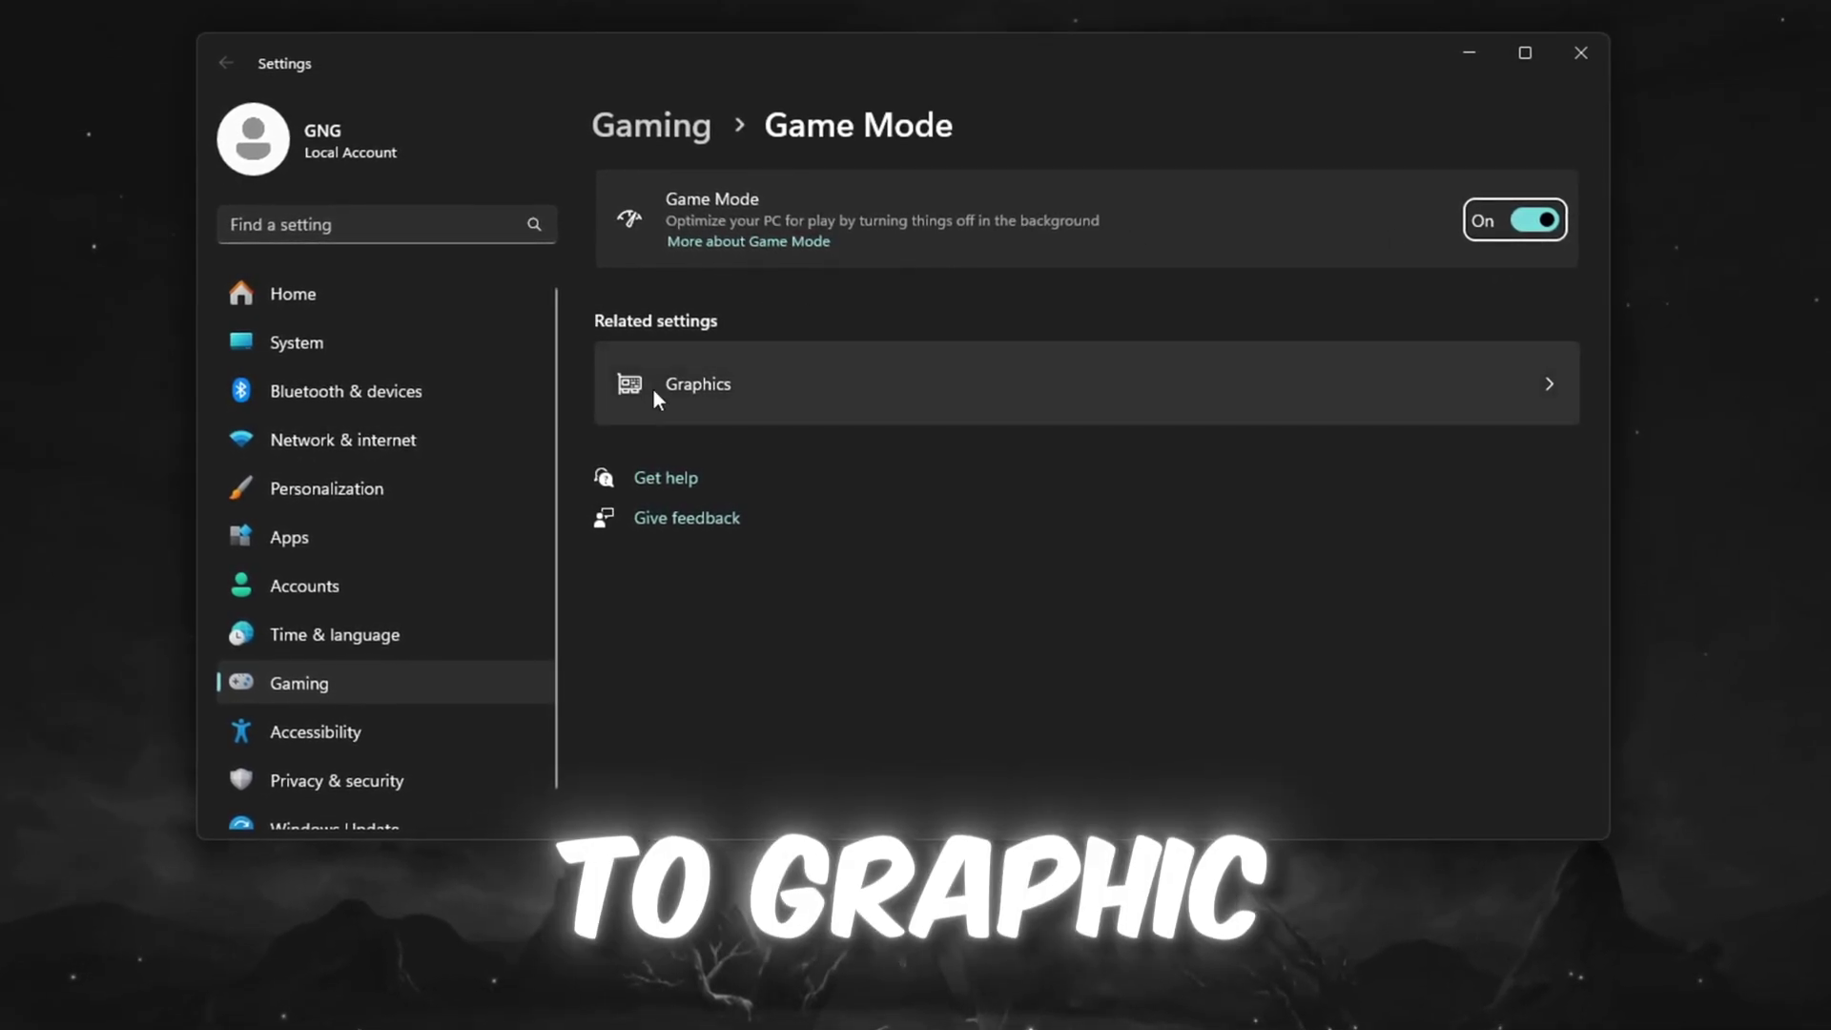
# Open the related Graphics settings and save the High performance graphics preference for RobloxPlayerLauncher.exe.
pyautogui.click(883, 377)
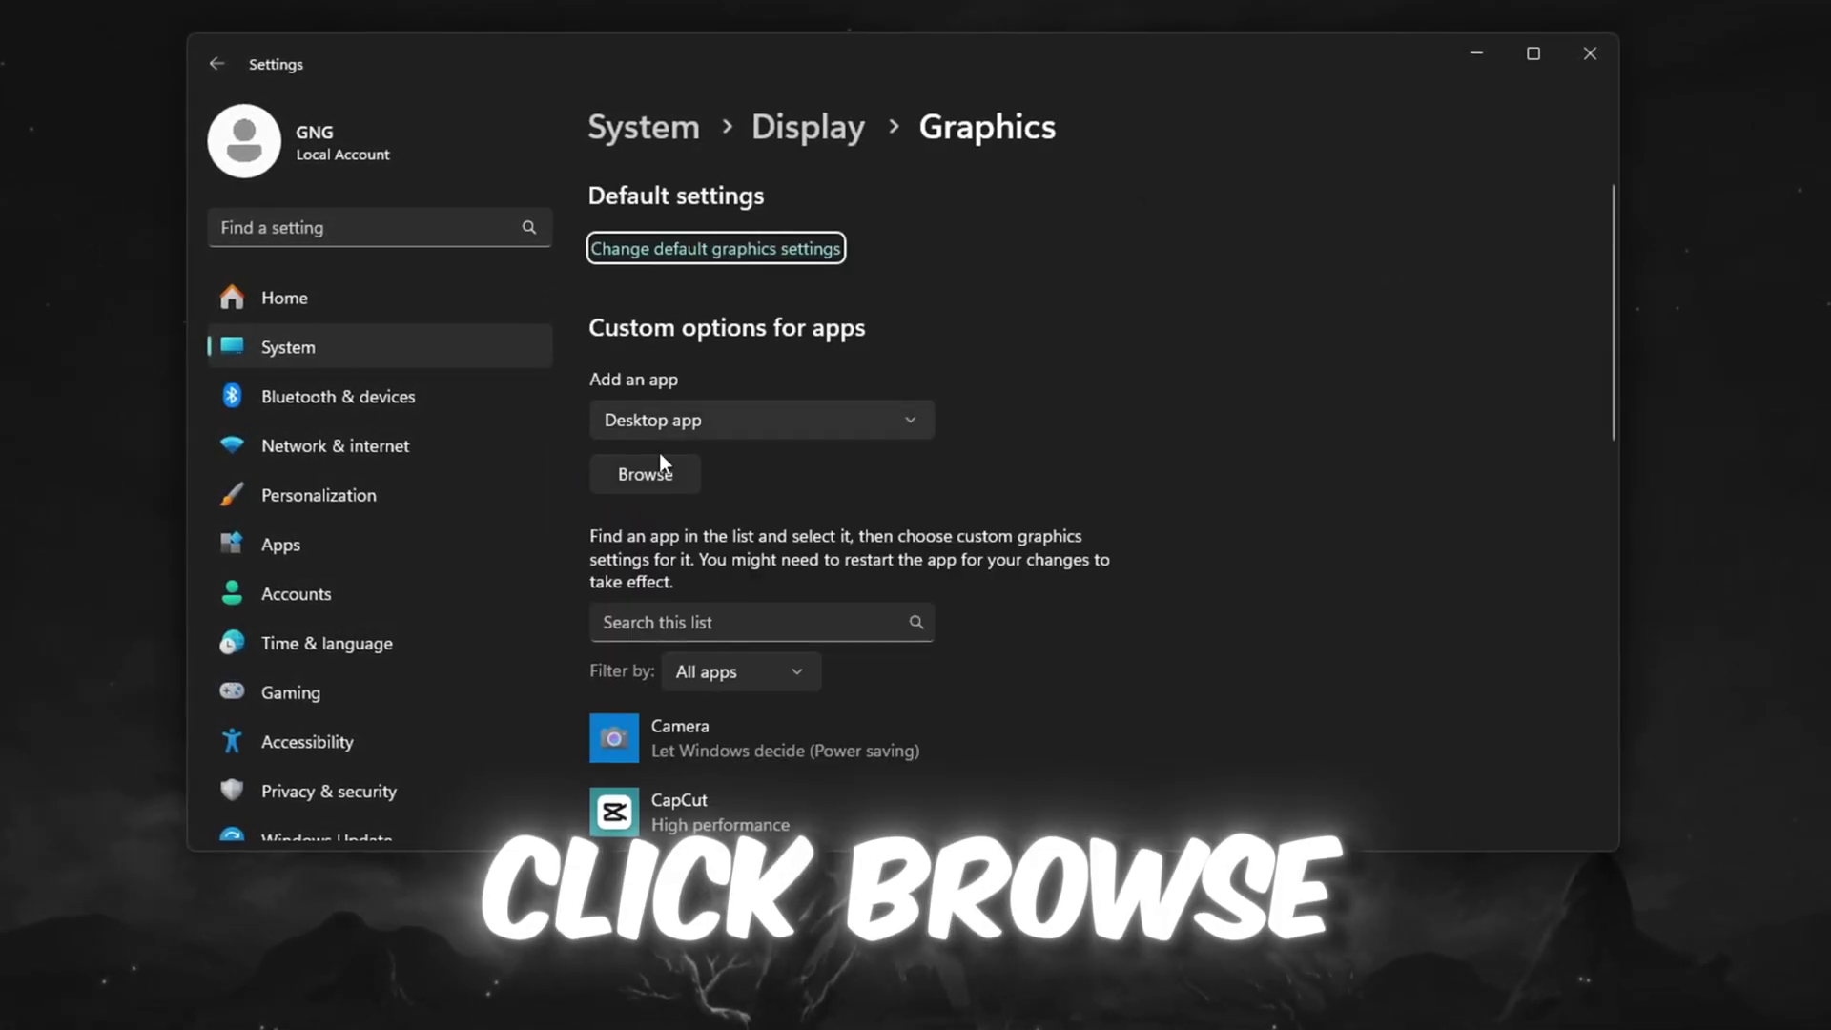
pyautogui.scroll(-6, 658, 491)
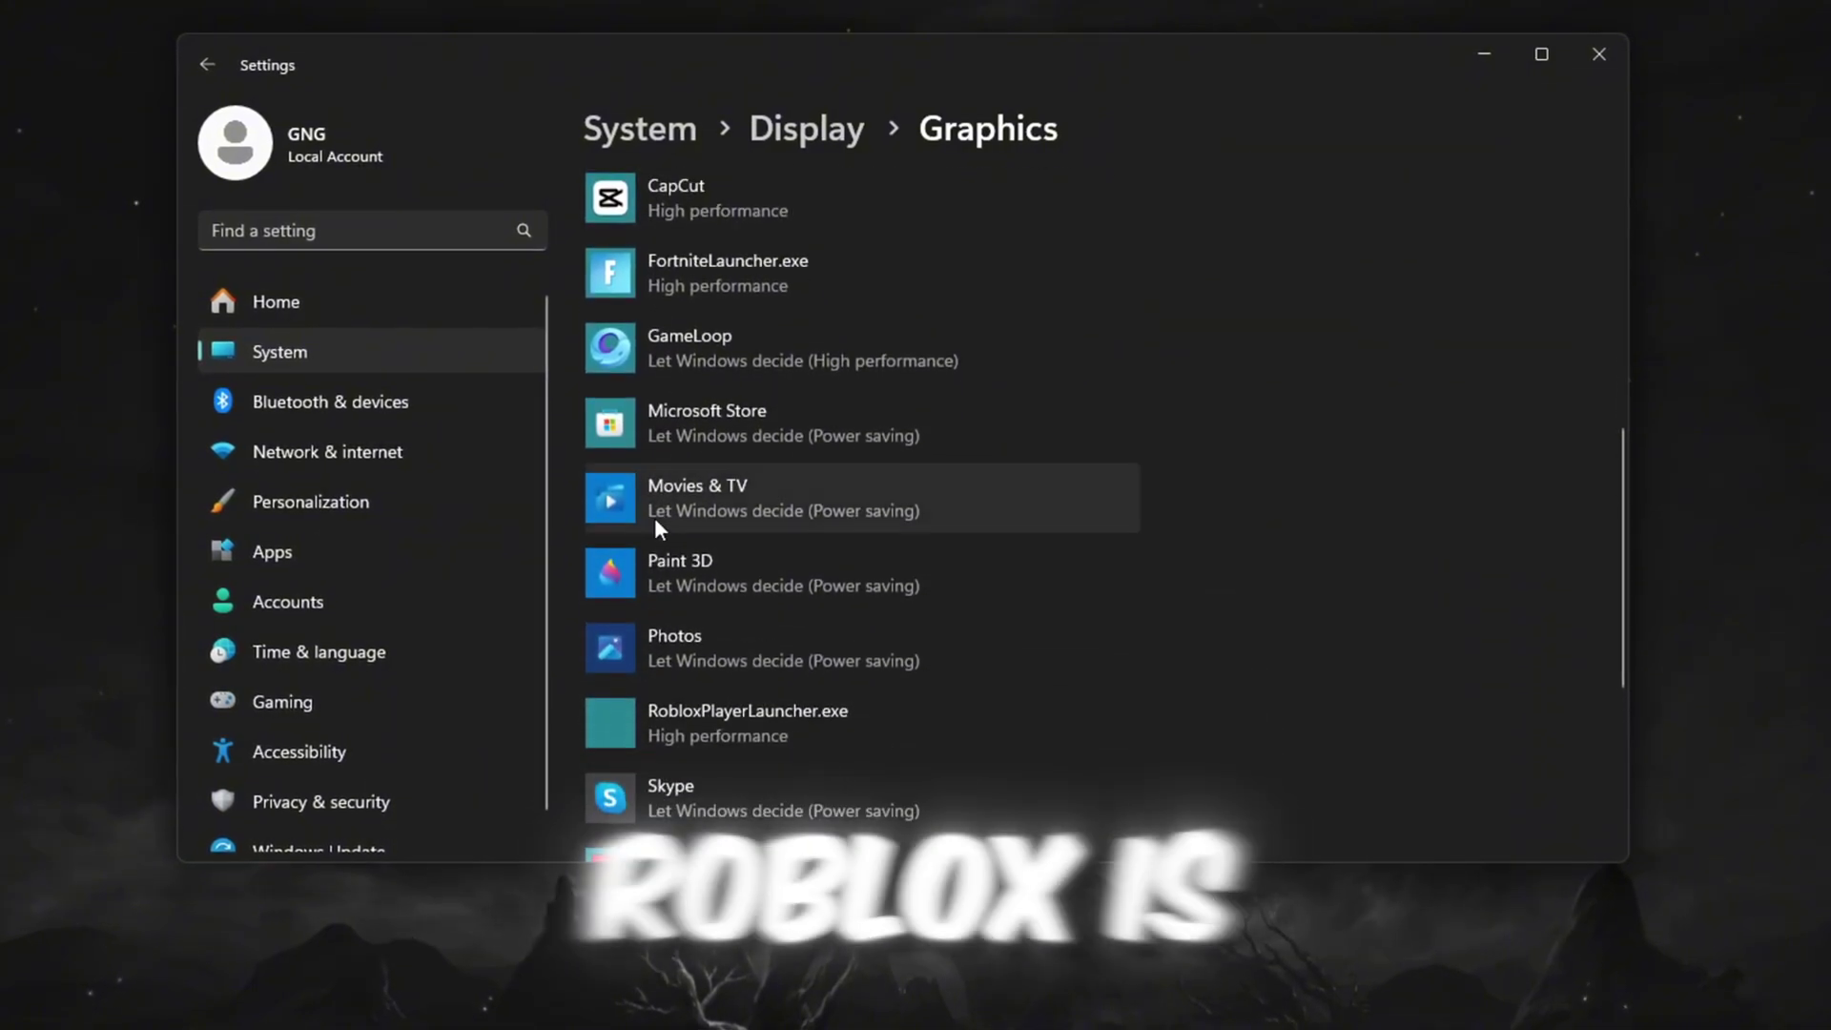
pyautogui.click(626, 741)
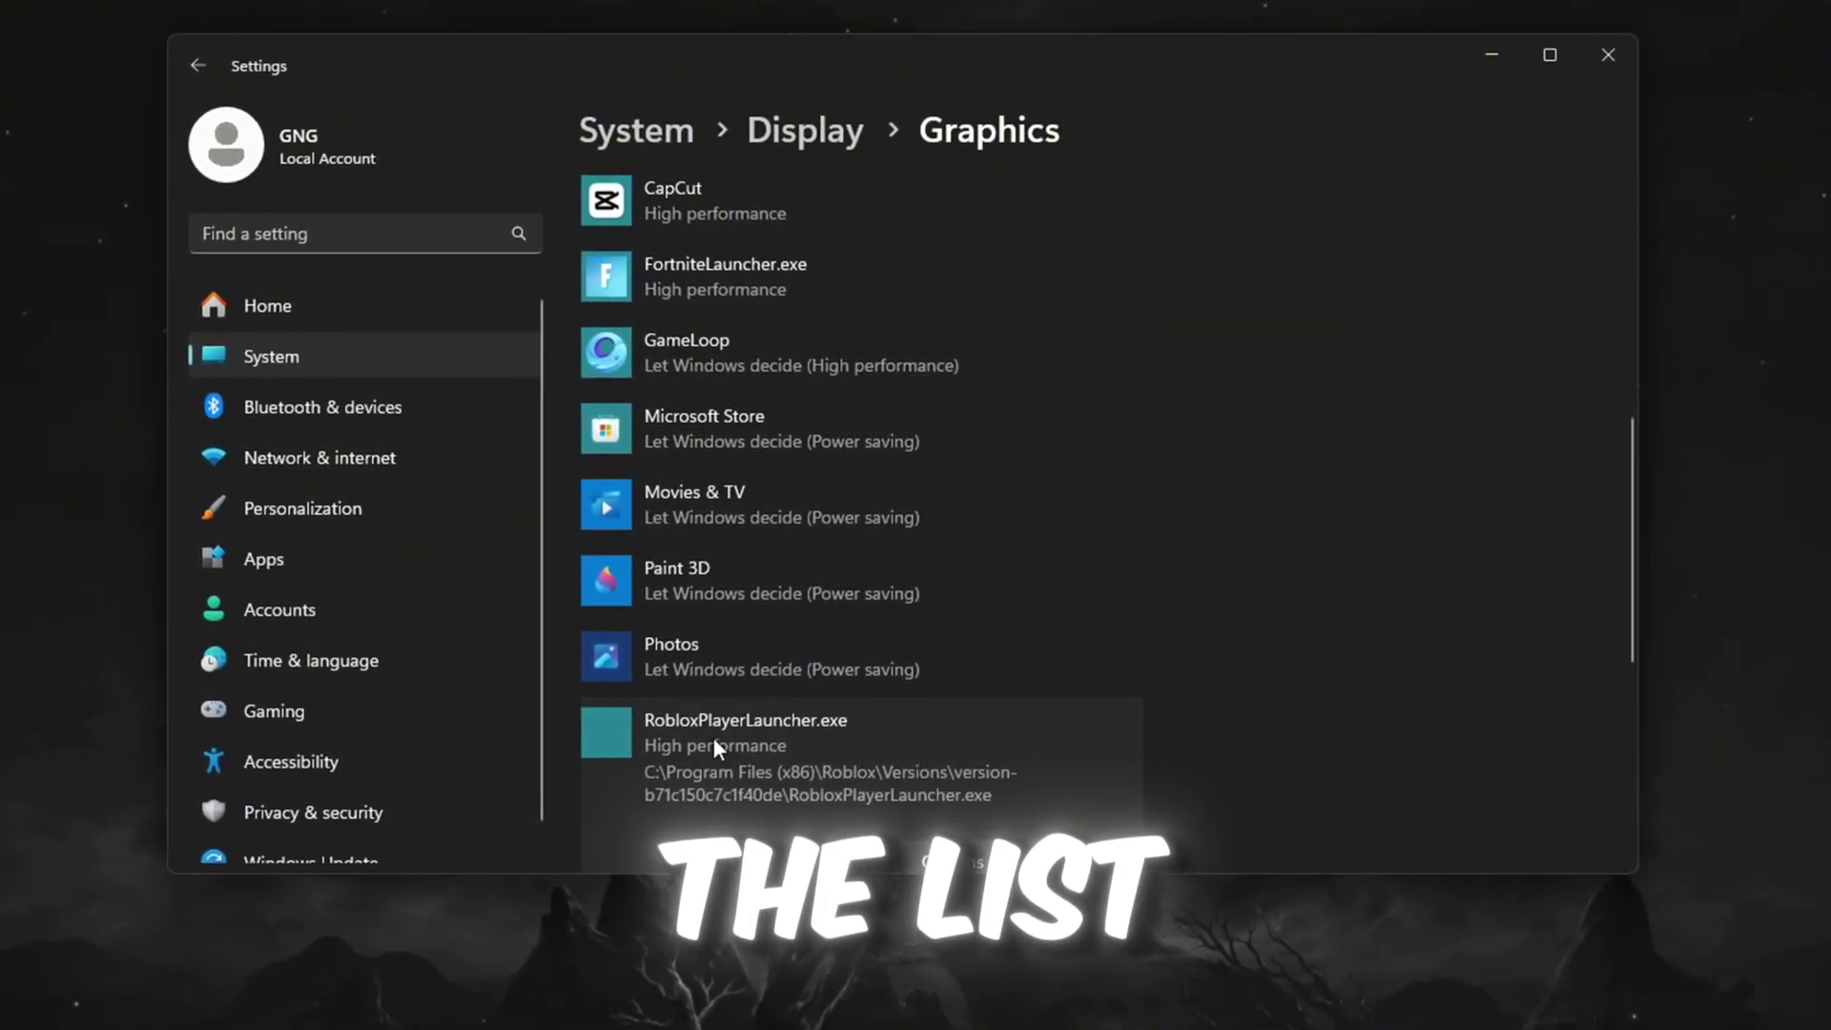
pyautogui.scroll(-3, 706, 729)
pyautogui.click(947, 668)
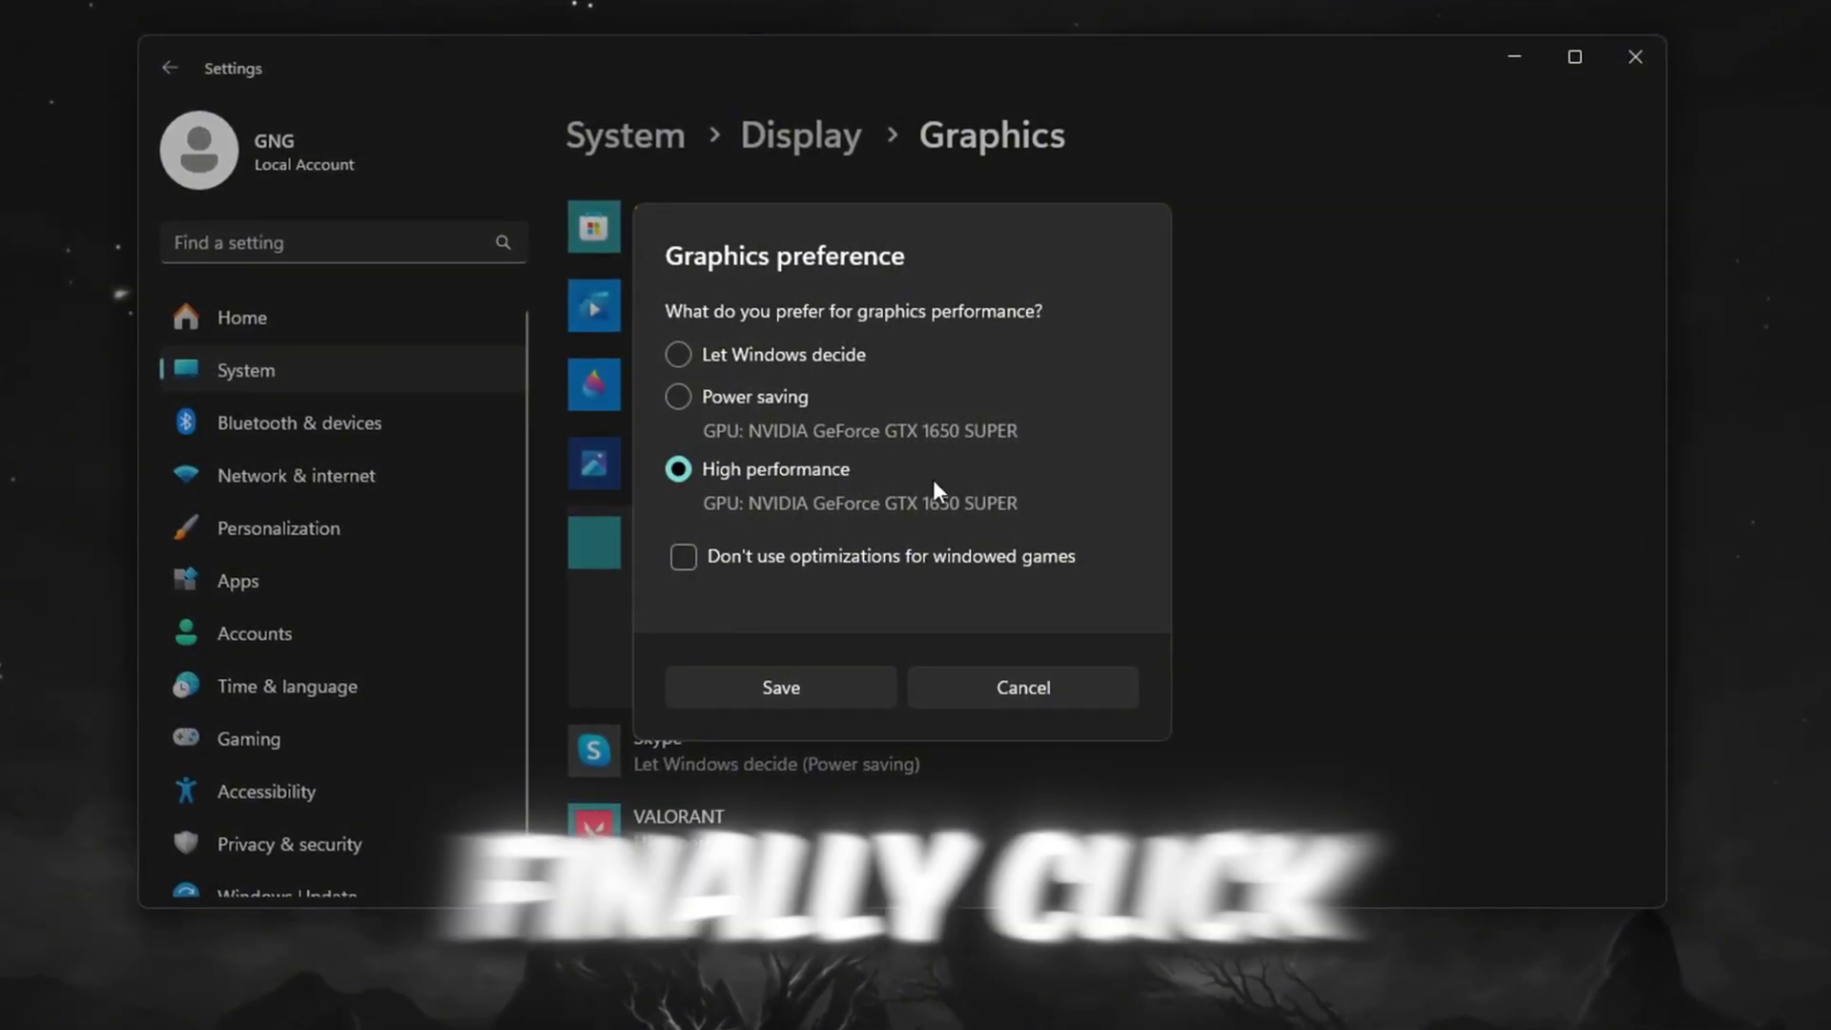
pyautogui.click(790, 699)
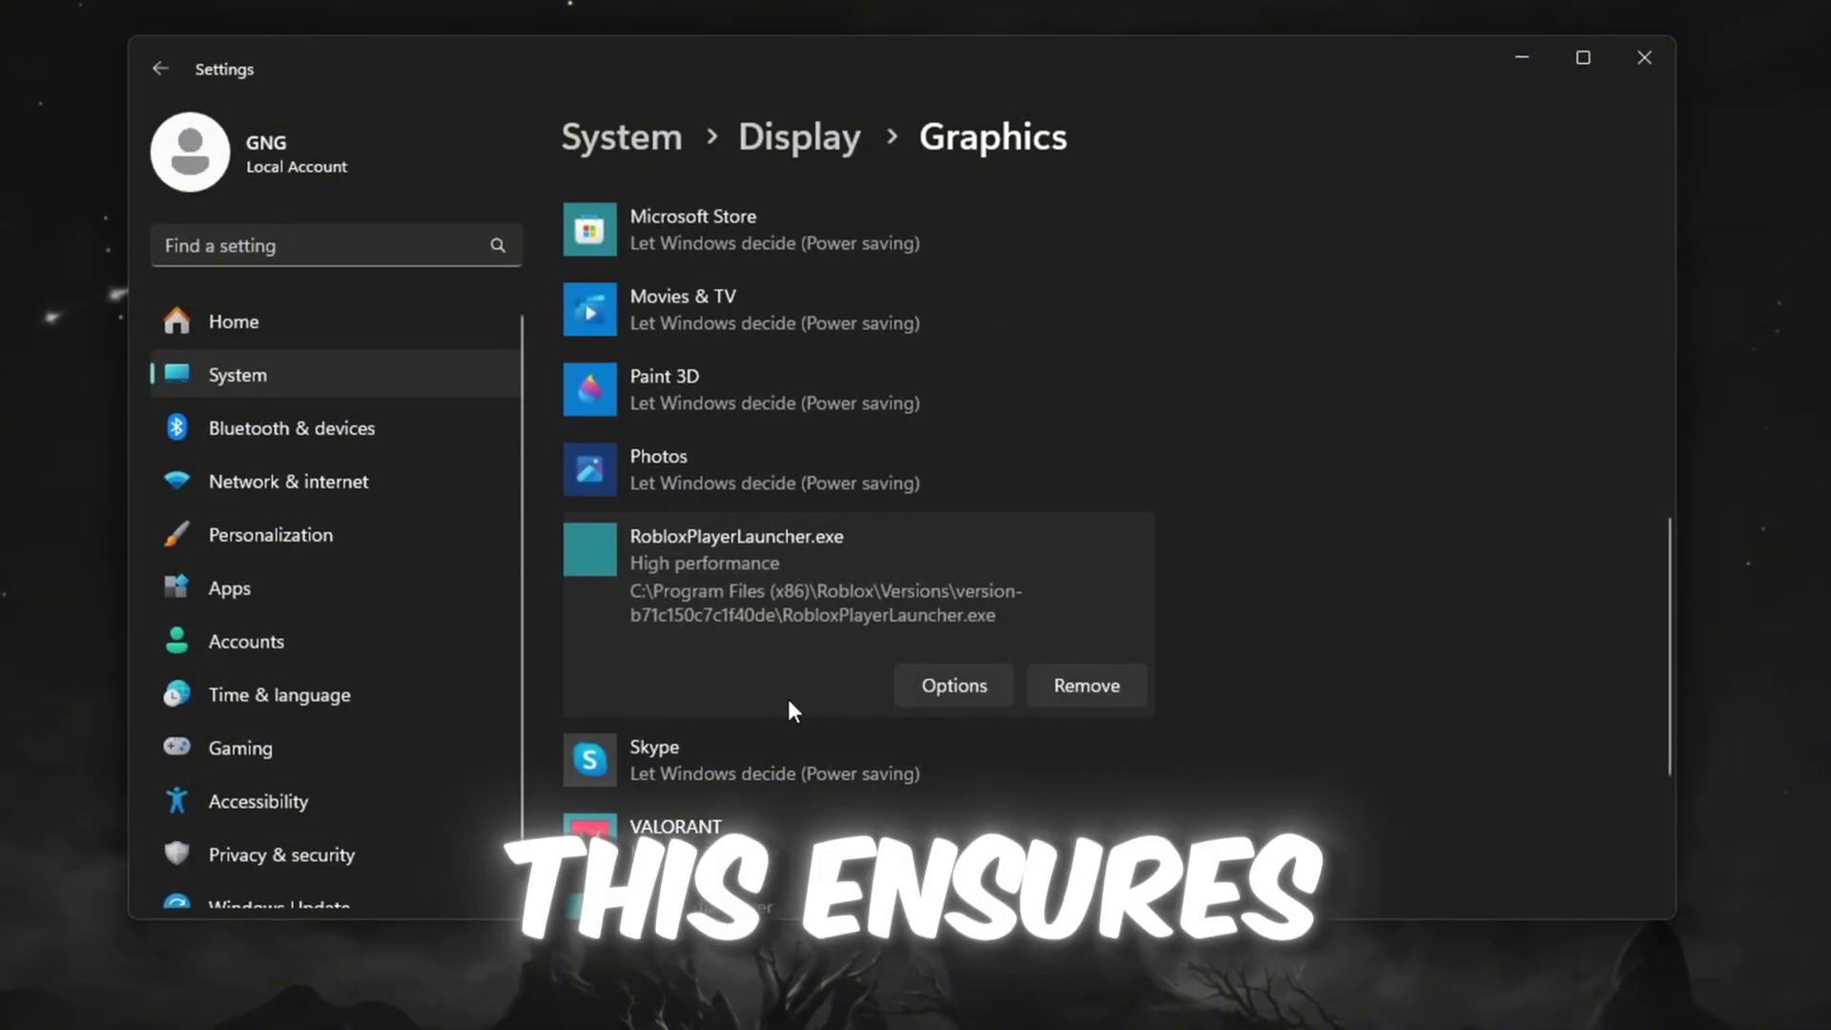